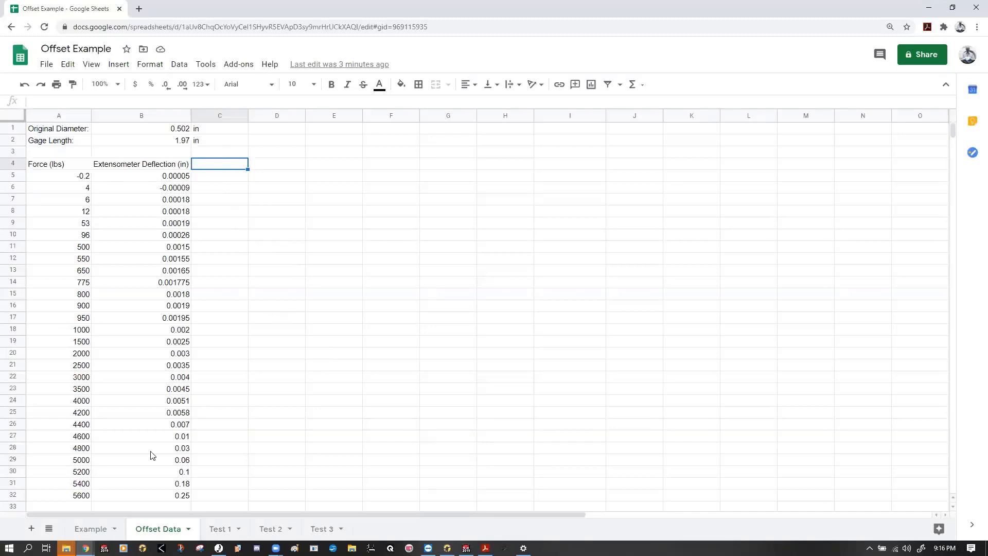
{"action": "left_click", "coordinate": [90, 528]}
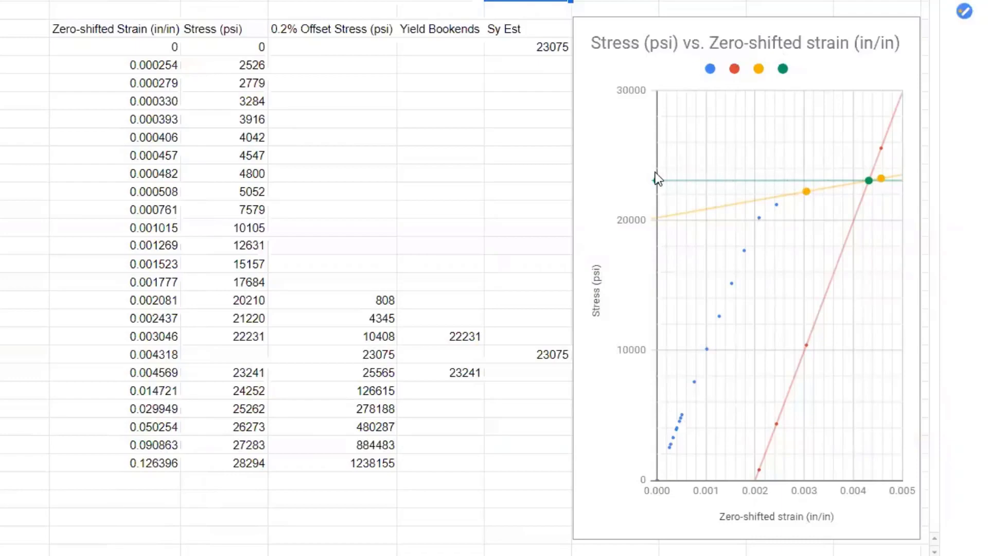
{"action": "left_click", "coordinate": [160, 529]}
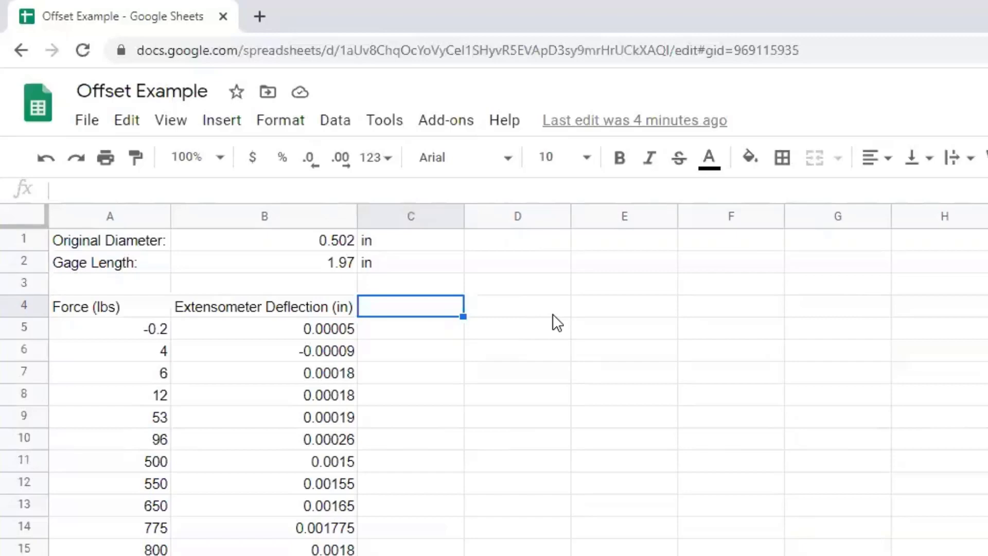
Enter the headings 'Strain (in/in)' in D4 and 'Stress (psi)' in E4.
{"action": "left_click", "coordinate": [512, 307]}
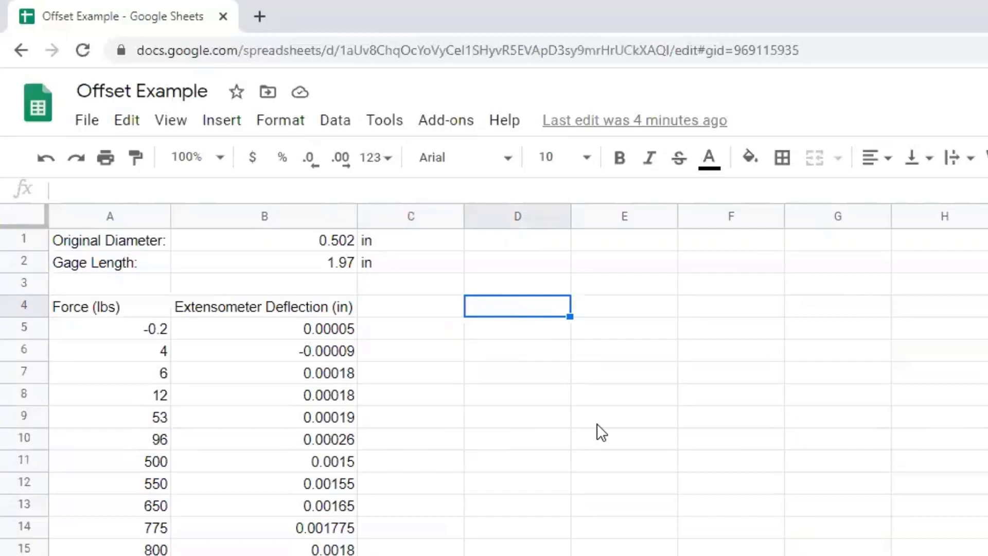
{"action": "type", "text": "Strain "}
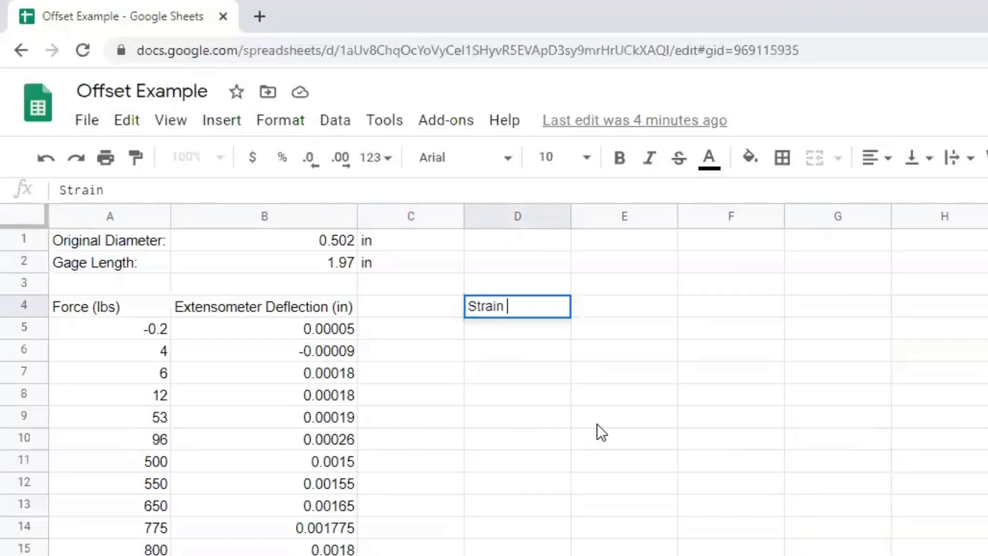
{"action": "type", "text": "(in/in)"}
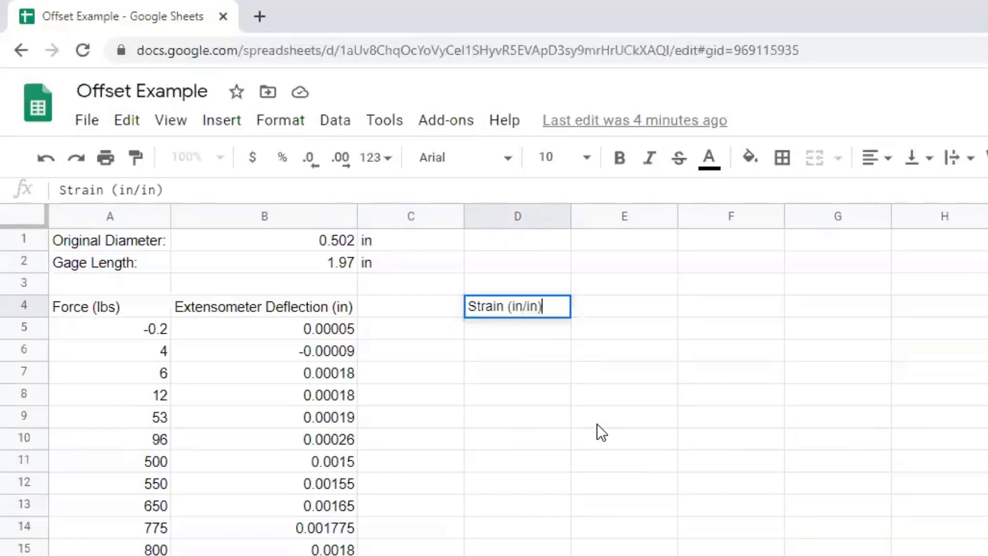
{"action": "key", "text": "Tab"}
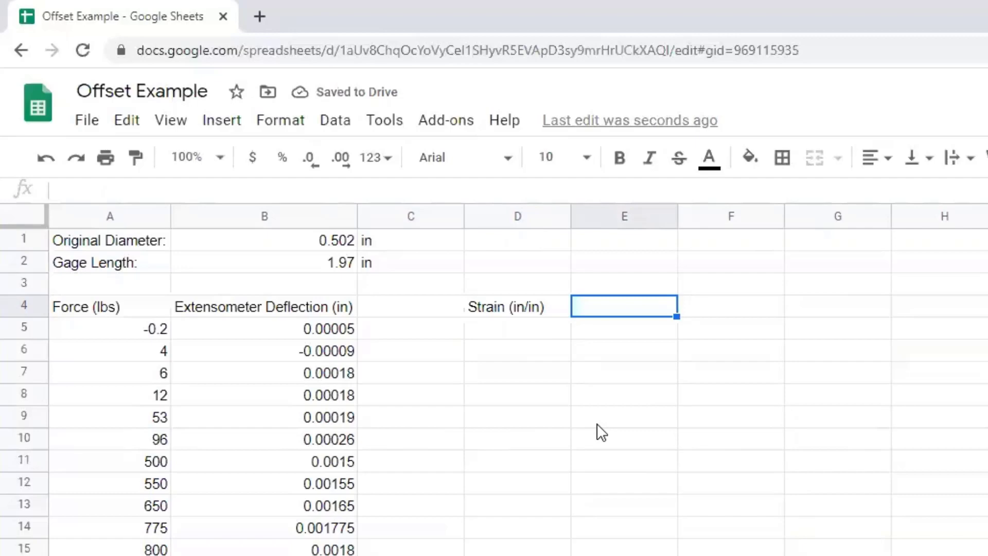
{"action": "type", "text": "Stress "}
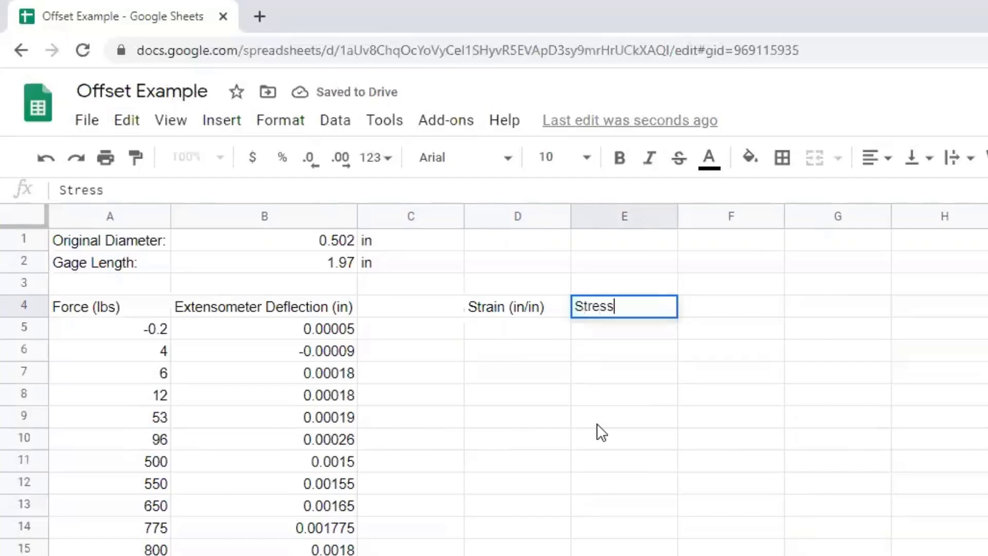
{"action": "type", "text": "(p"}
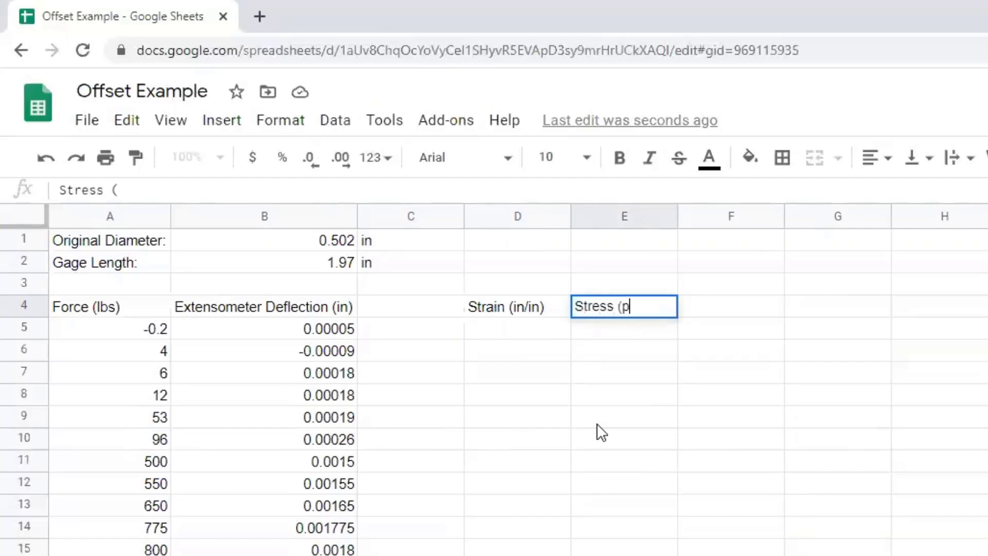
{"action": "type", "text": "si)"}
{"action": "key", "text": "Return"}
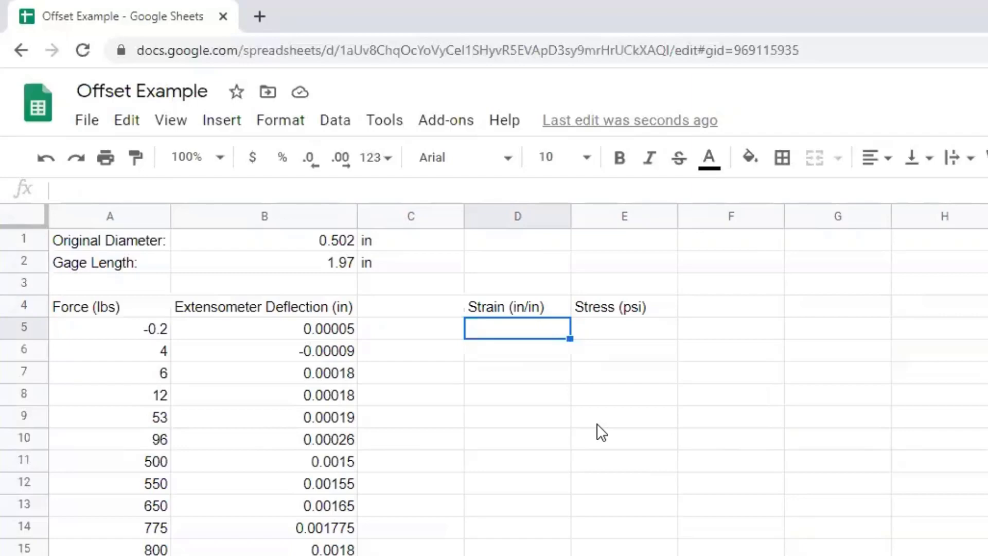
Enter the strain formula =B5/B2 in D5 and copy it down to row 10.
{"action": "type", "text": "="}
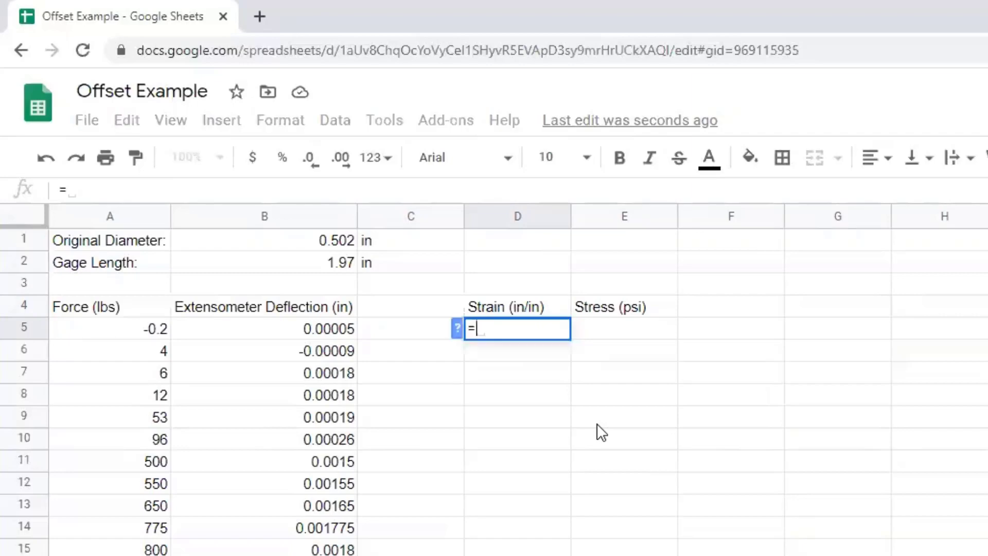
{"action": "left_click", "coordinate": [288, 326]}
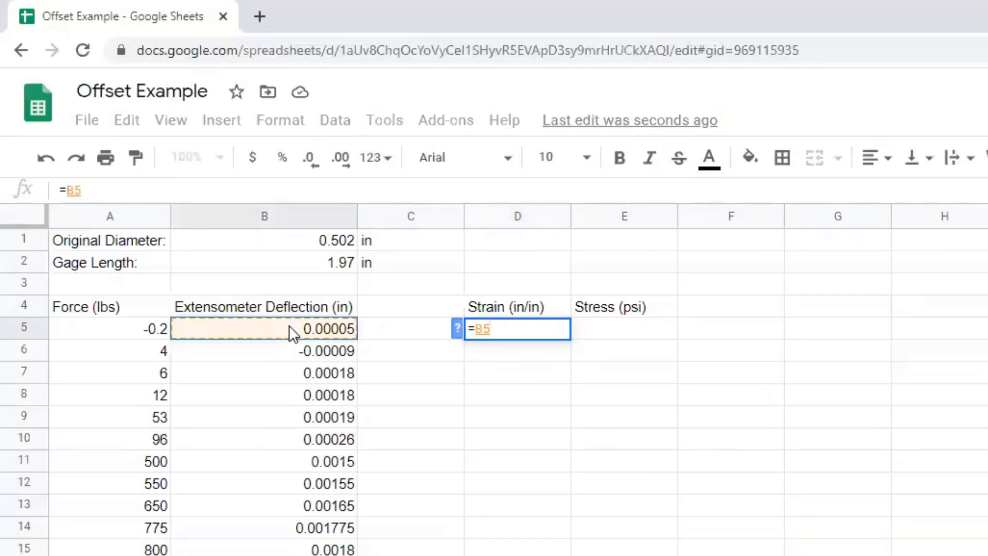
{"action": "type", "text": "/"}
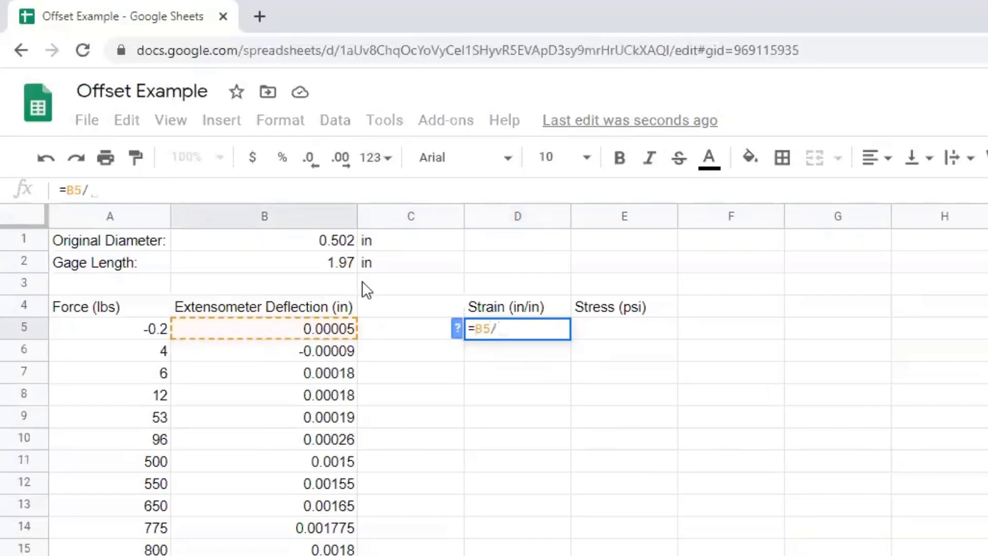
{"action": "left_click", "coordinate": [330, 264]}
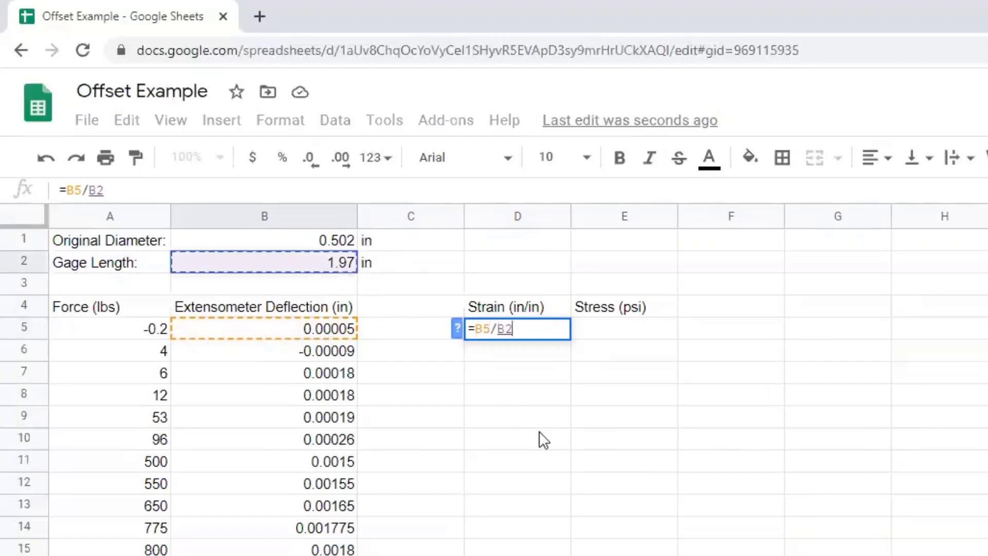
{"action": "key", "text": "Return"}
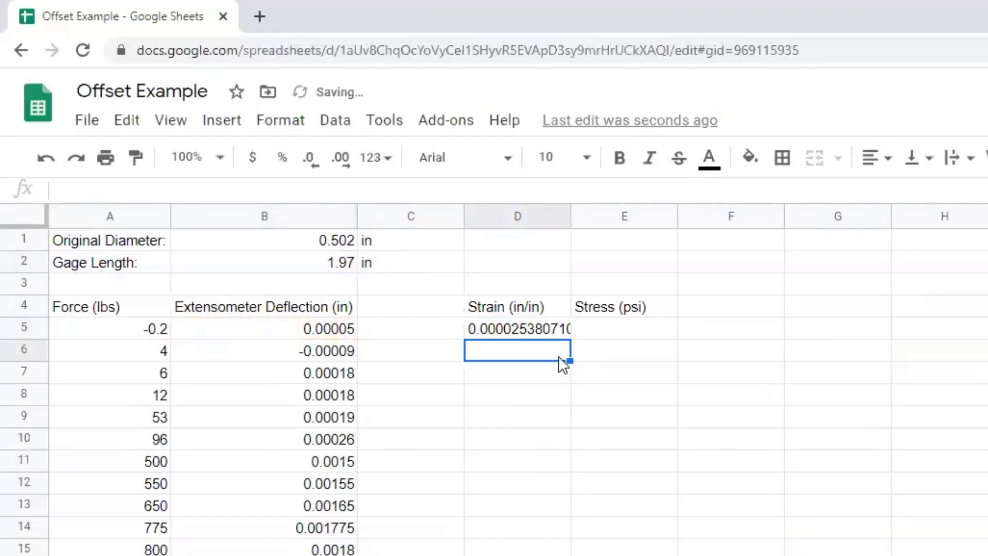
{"action": "left_click", "coordinate": [547, 327]}
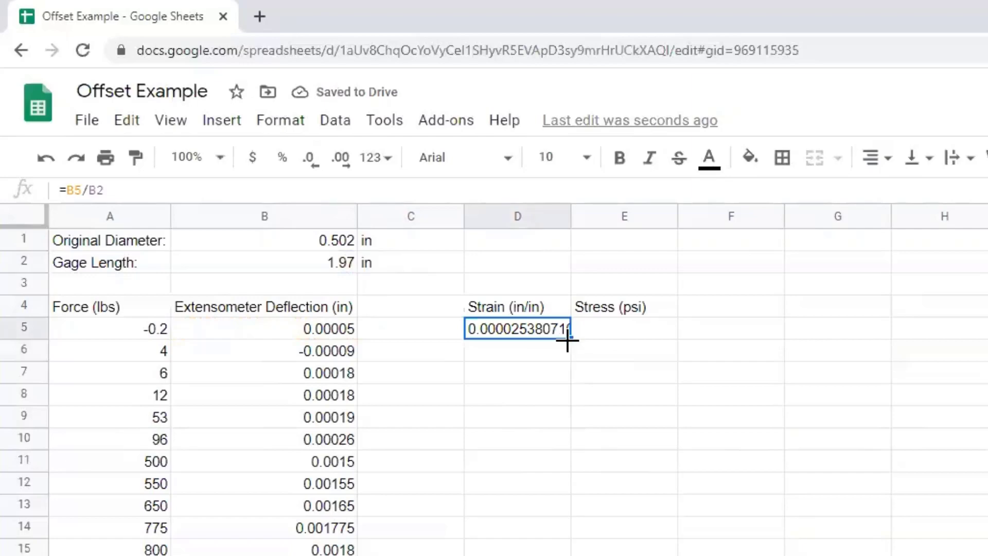
{"action": "left_click_drag", "start_coordinate": [570, 338], "coordinate": [569, 440]}
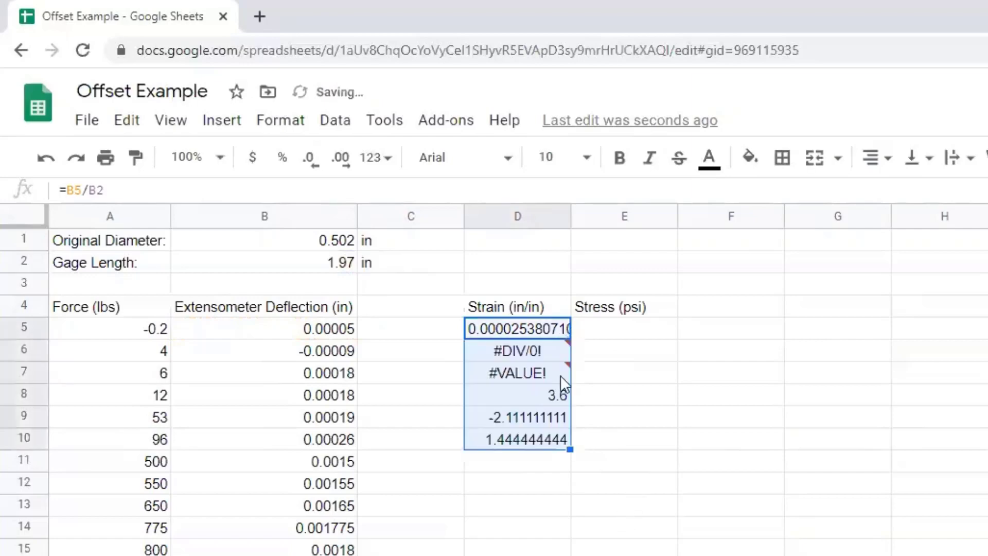
Inspect the D5, D6 and D7 formulas to find the shifting B2 reference causing errors.
{"action": "left_click", "coordinate": [523, 329]}
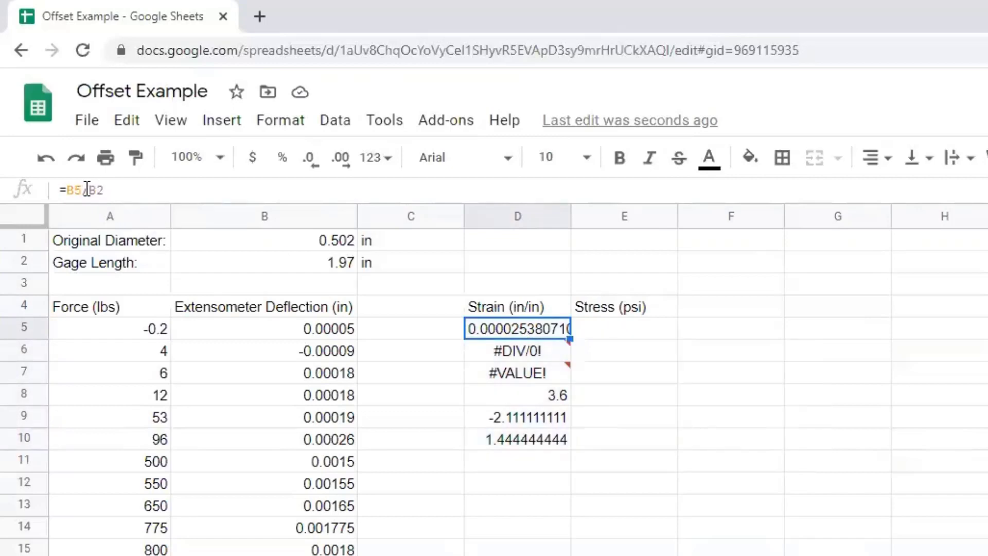
{"action": "left_click_drag", "start_coordinate": [87, 190], "coordinate": [112, 190]}
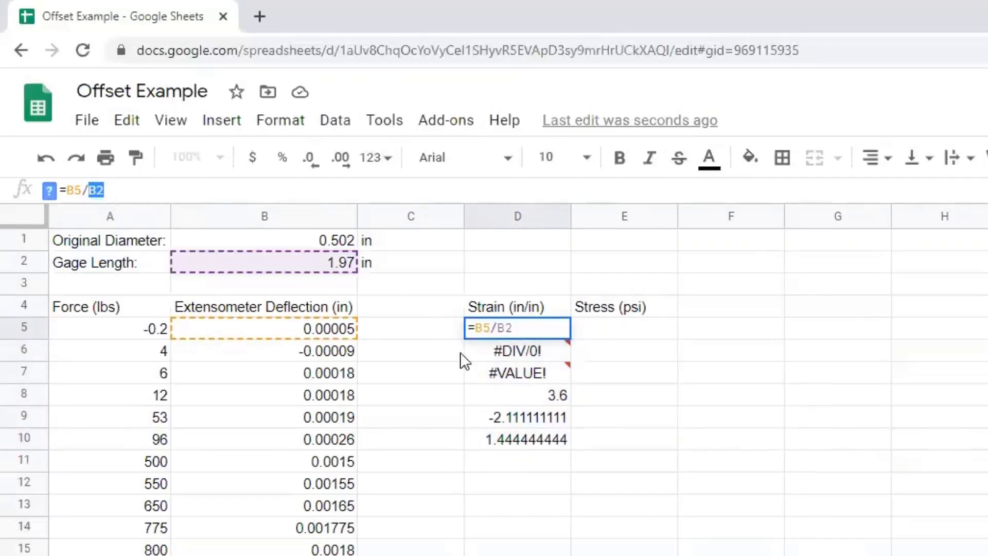
{"action": "key", "text": "Escape"}
{"action": "left_click", "coordinate": [524, 353]}
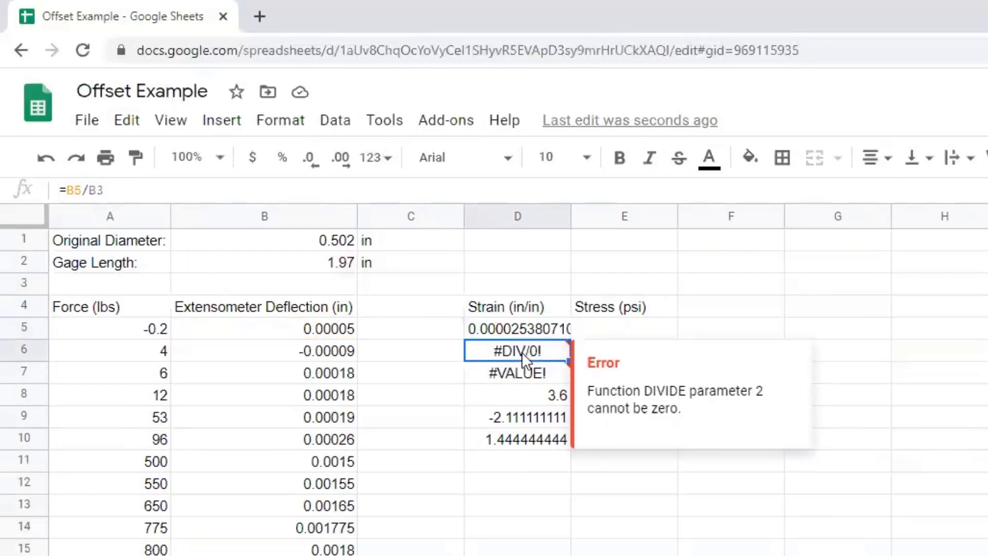
{"action": "left_click", "coordinate": [525, 376]}
{"action": "left_click", "coordinate": [90, 190]}
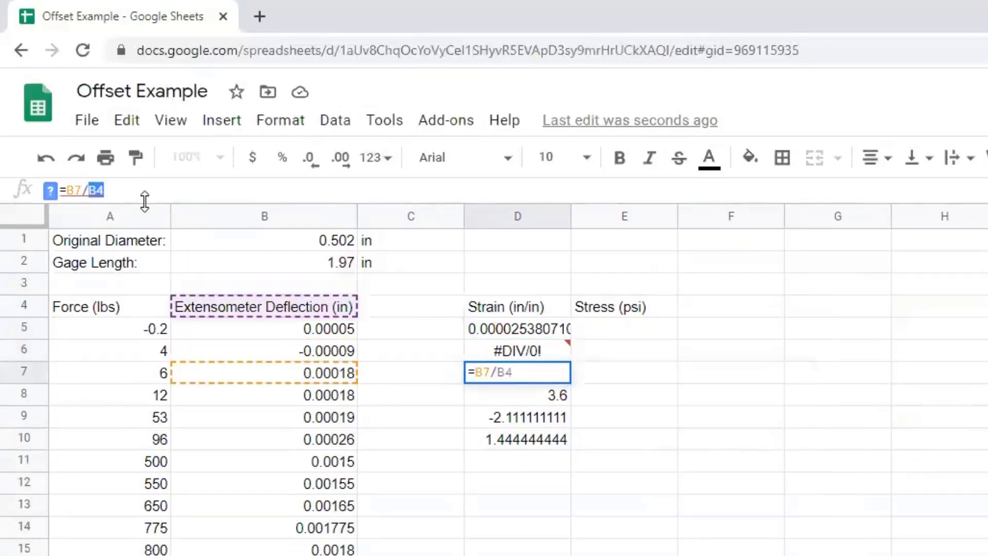
{"action": "key", "text": "Escape"}
Lock the divisor as $B$2 in D5's formula and fill it down the Strain column.
{"action": "left_click", "coordinate": [524, 328]}
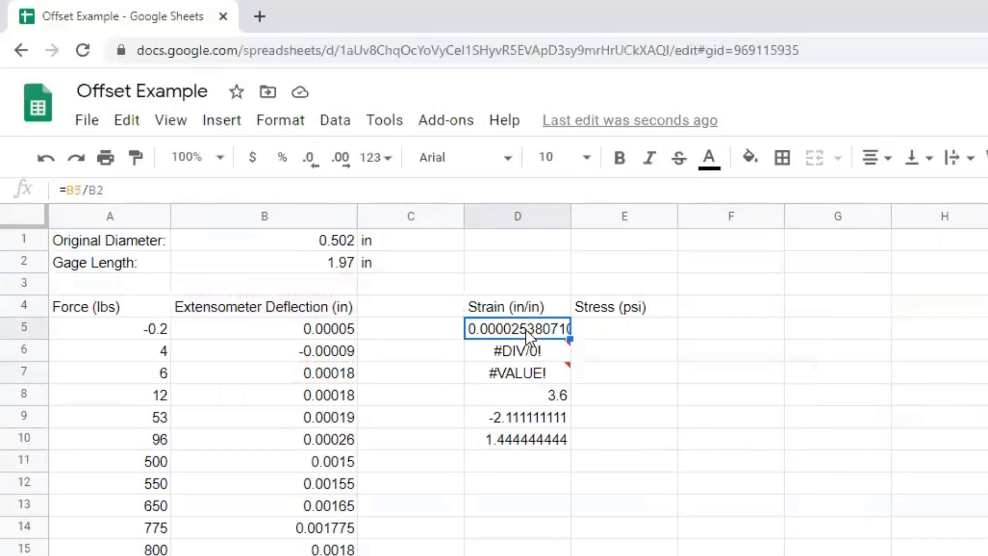
{"action": "left_click", "coordinate": [89, 190]}
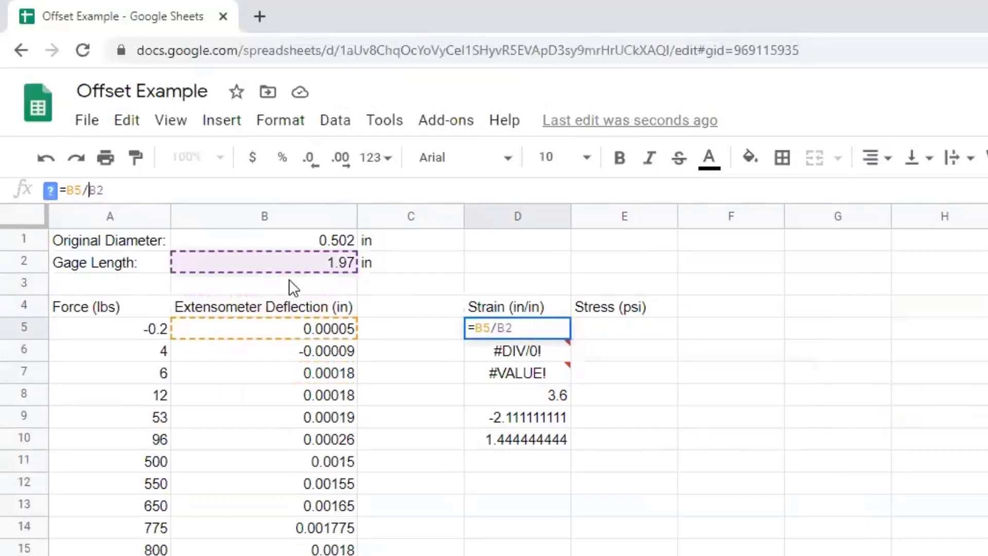
{"action": "type", "text": "$"}
{"action": "key", "text": "Right"}
{"action": "type", "text": "$"}
{"action": "key", "text": "Return"}
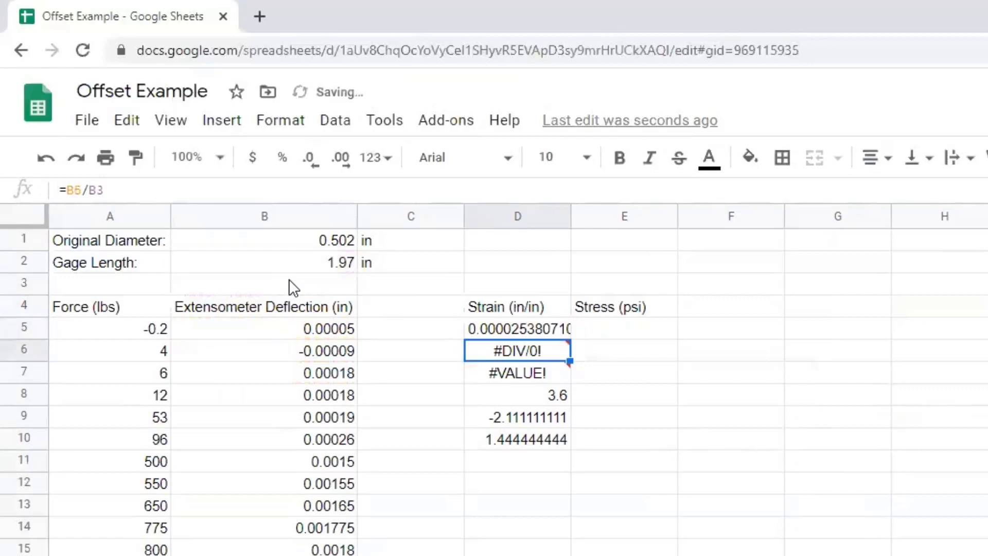
{"action": "left_click", "coordinate": [565, 328]}
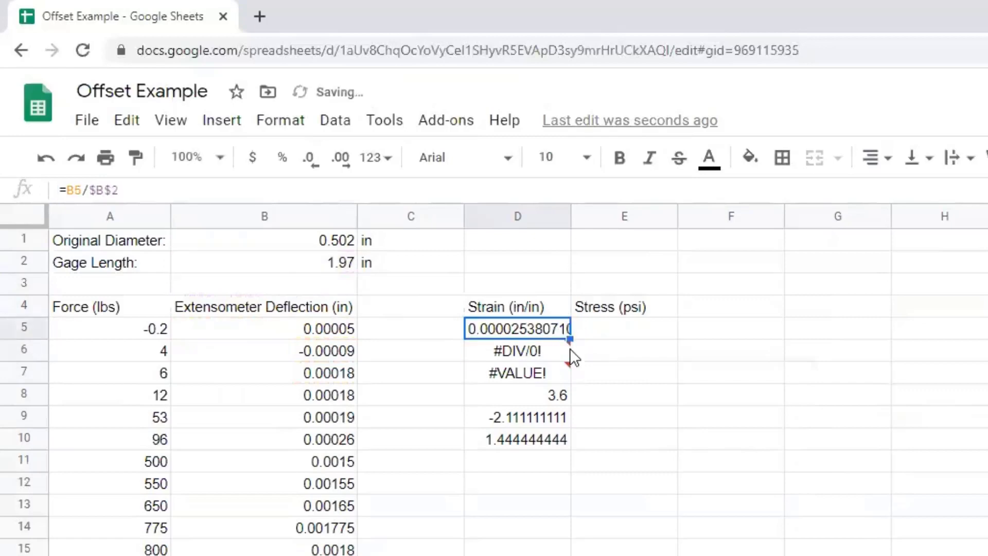
{"action": "double_click", "coordinate": [569, 339]}
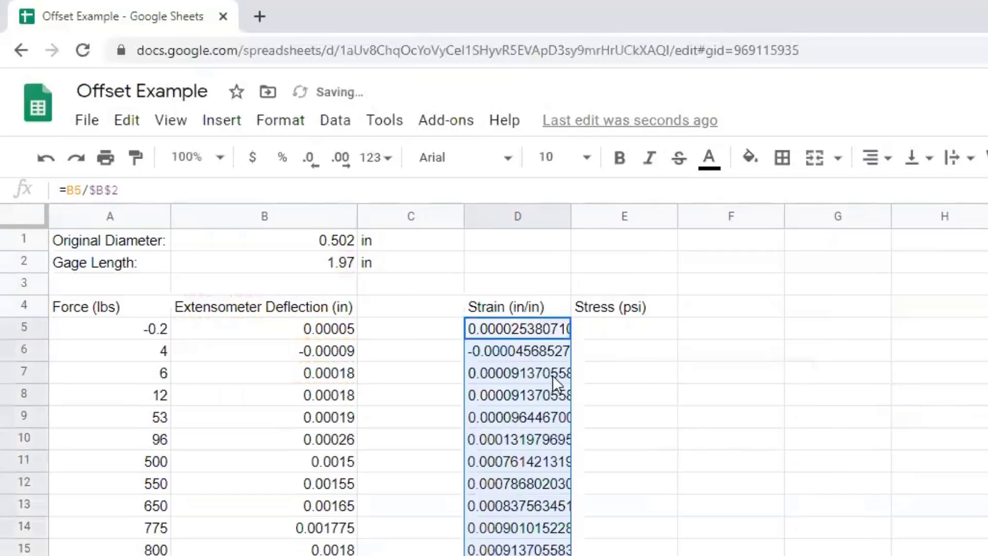
{"action": "left_click", "coordinate": [536, 325]}
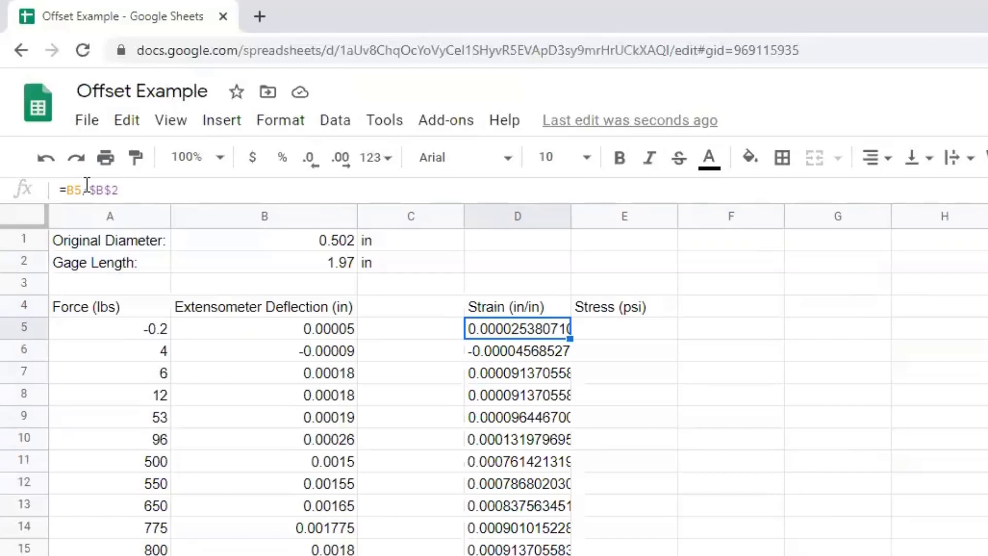
Define the named range Gage_Length for 'Offset Data'!B2, the 1.97 in gage length.
{"action": "left_click", "coordinate": [87, 187]}
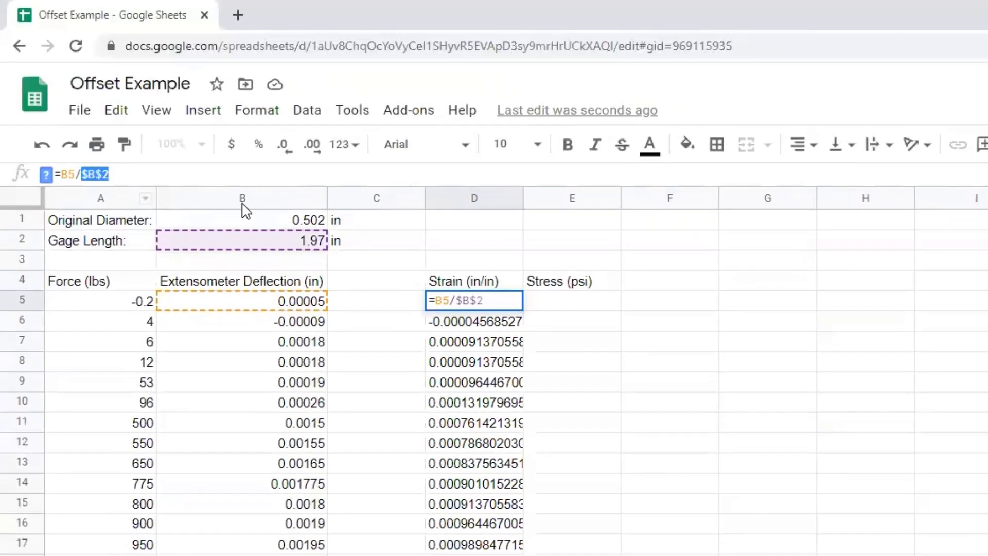
{"action": "left_click", "coordinate": [183, 140]}
{"action": "right_click", "coordinate": [178, 141]}
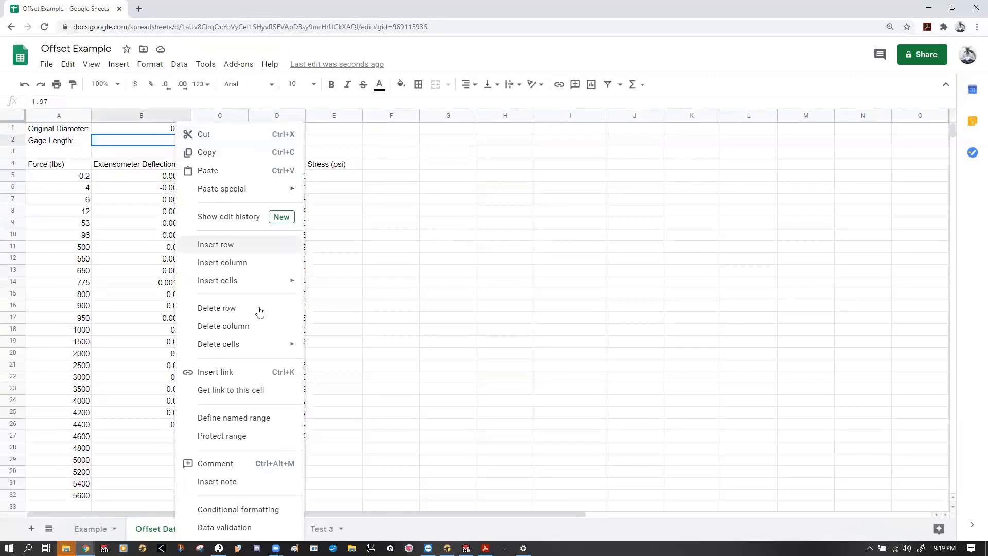
{"action": "left_click", "coordinate": [250, 418]}
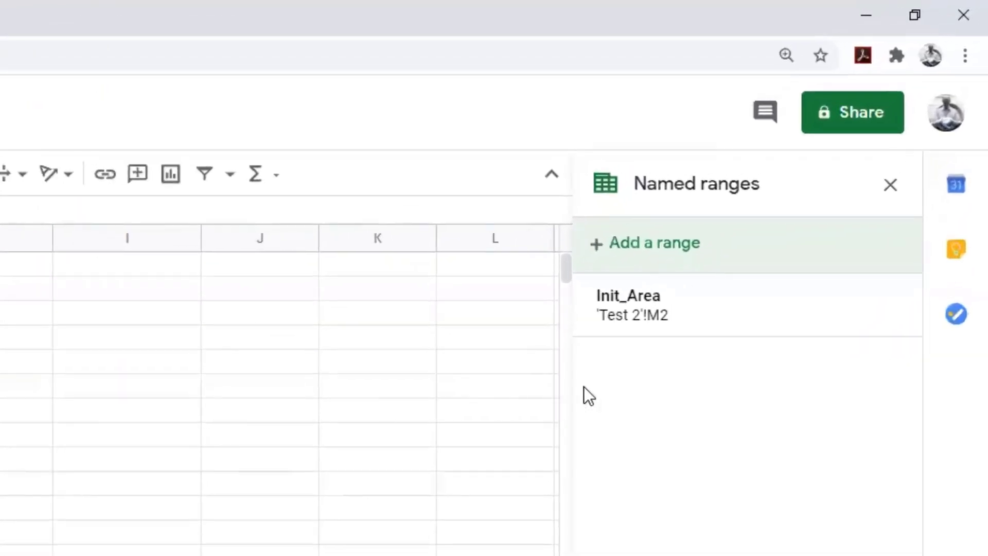
{"action": "mouse_move", "coordinate": [743, 314]}
{"action": "left_click", "coordinate": [661, 245]}
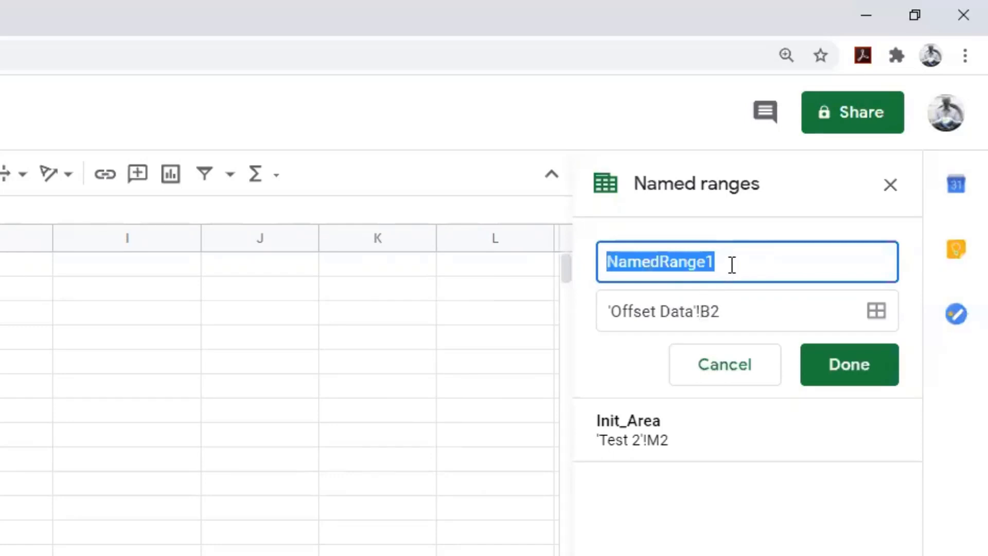
{"action": "type", "text": "Gage"}
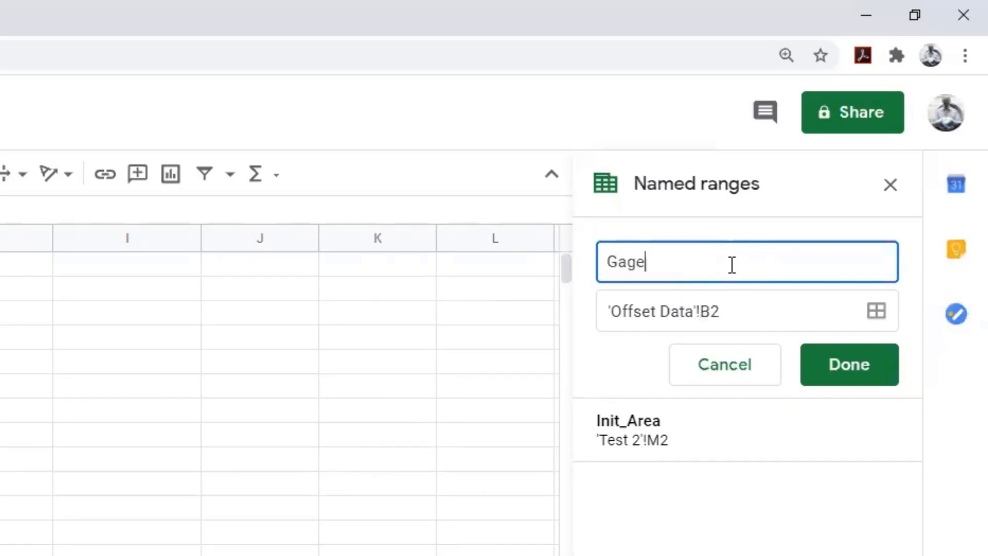
{"action": "type", "text": "_Length"}
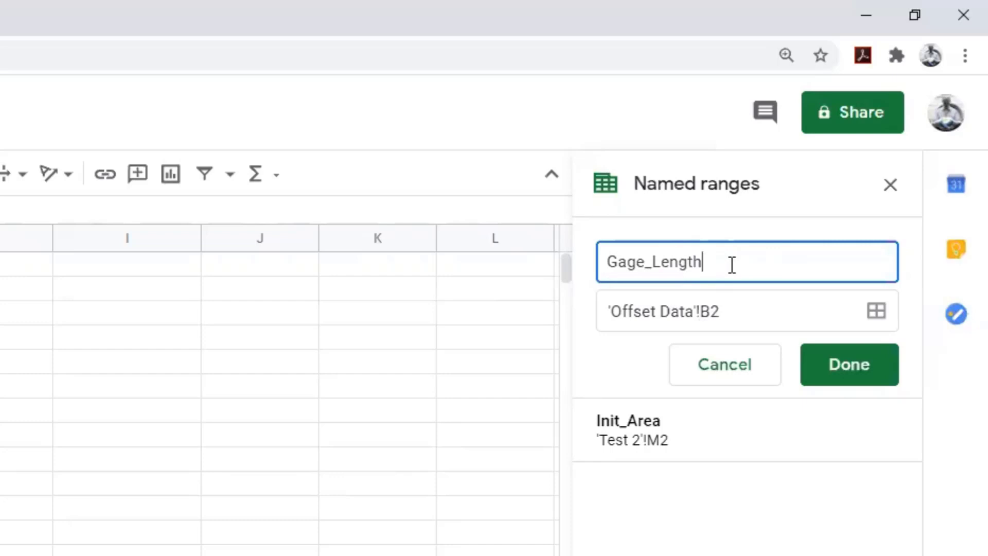
{"action": "key", "text": "Return"}
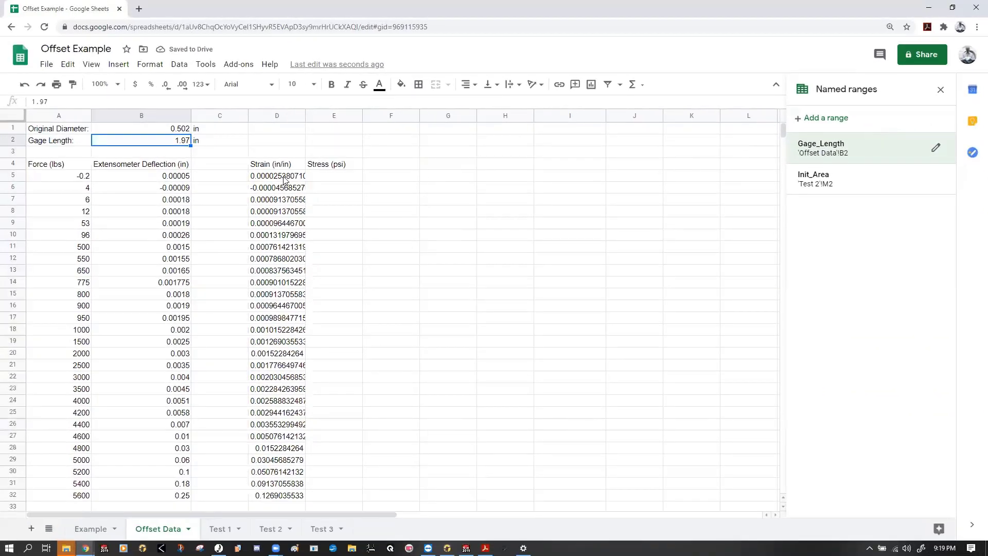
Replace $B$2 in D5's formula with Gage_Length so it reads =B5/Gage_Length.
{"action": "left_click", "coordinate": [290, 178]}
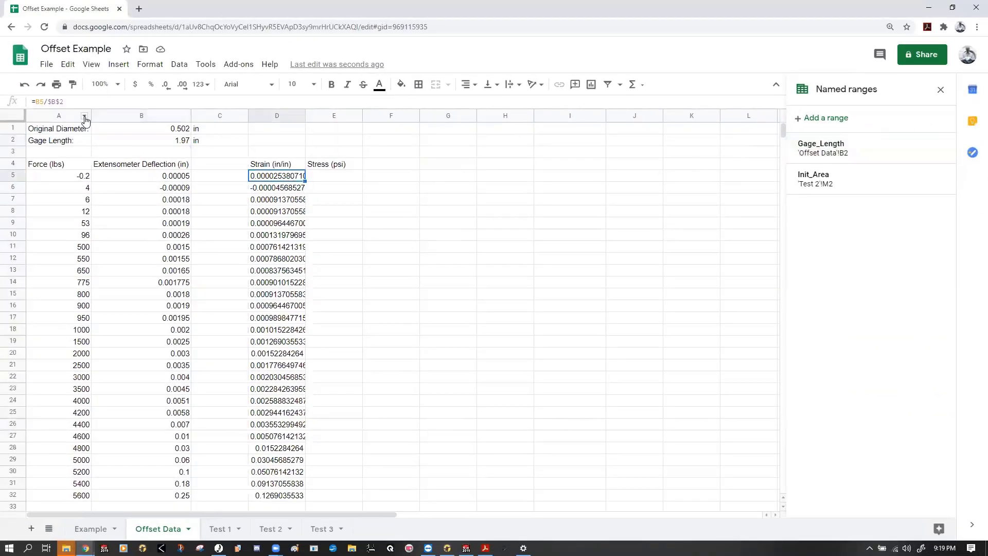
{"action": "left_click_drag", "start_coordinate": [47, 99], "coordinate": [65, 101]}
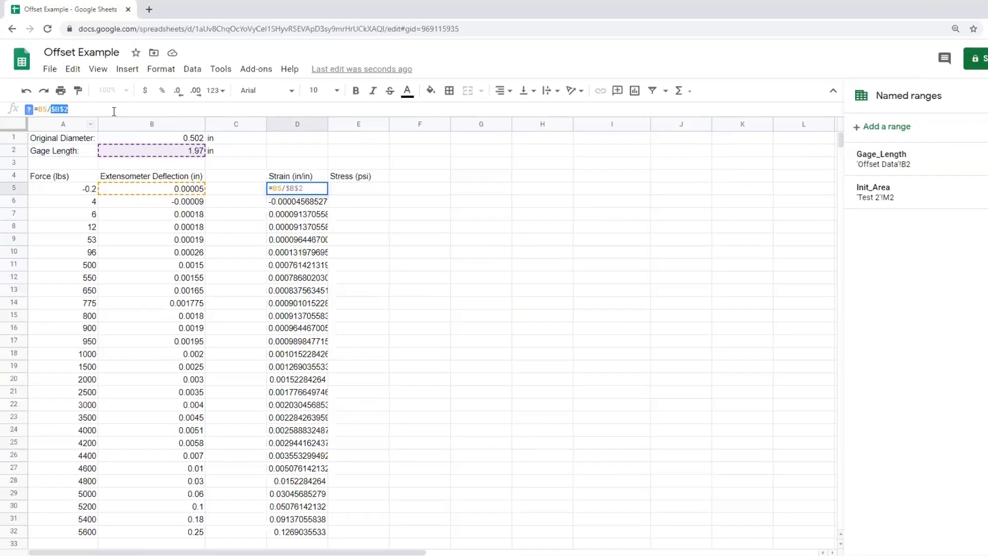
{"action": "type", "text": "Gage"}
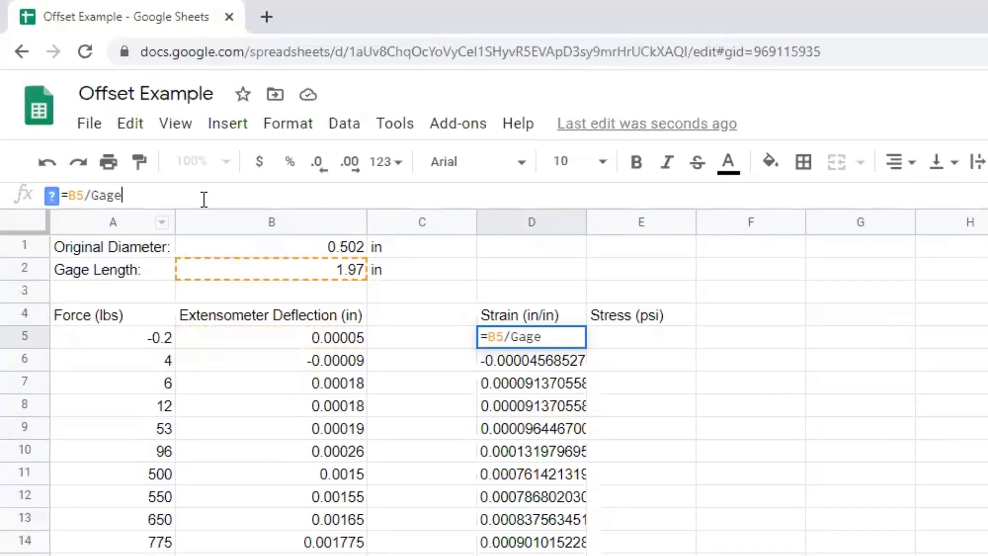
{"action": "type", "text": "_length"}
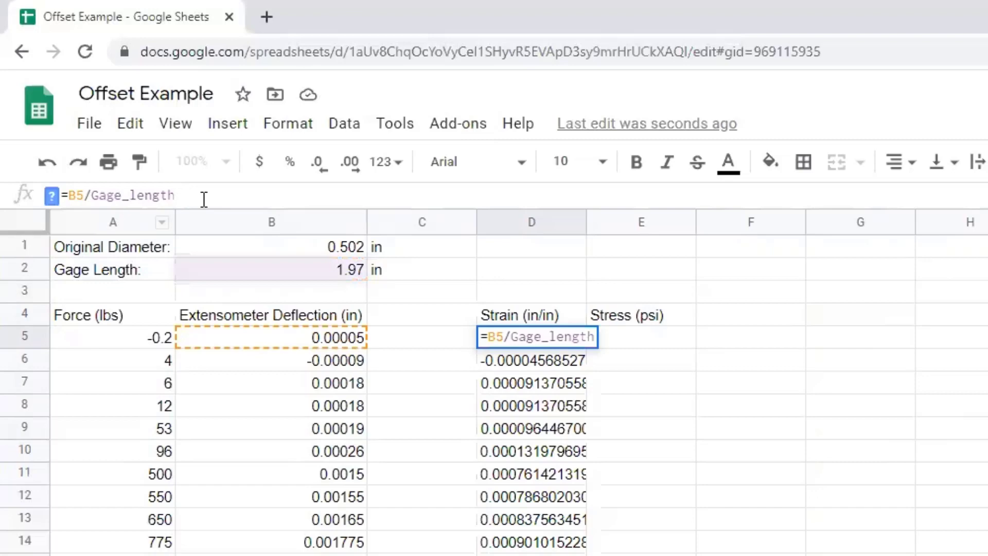
{"action": "key", "text": "Left"}
{"action": "key", "text": "Left"}
{"action": "key", "text": "Left"}
{"action": "key", "text": "Left"}
{"action": "key", "text": "Left"}
{"action": "key", "text": "BackSpace"}
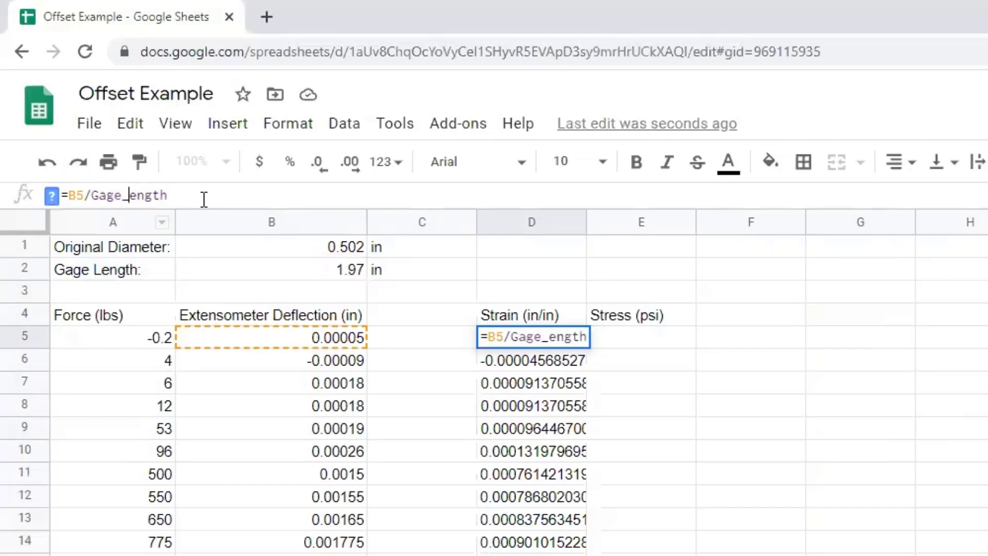
{"action": "type", "text": "L"}
{"action": "key", "text": "Return"}
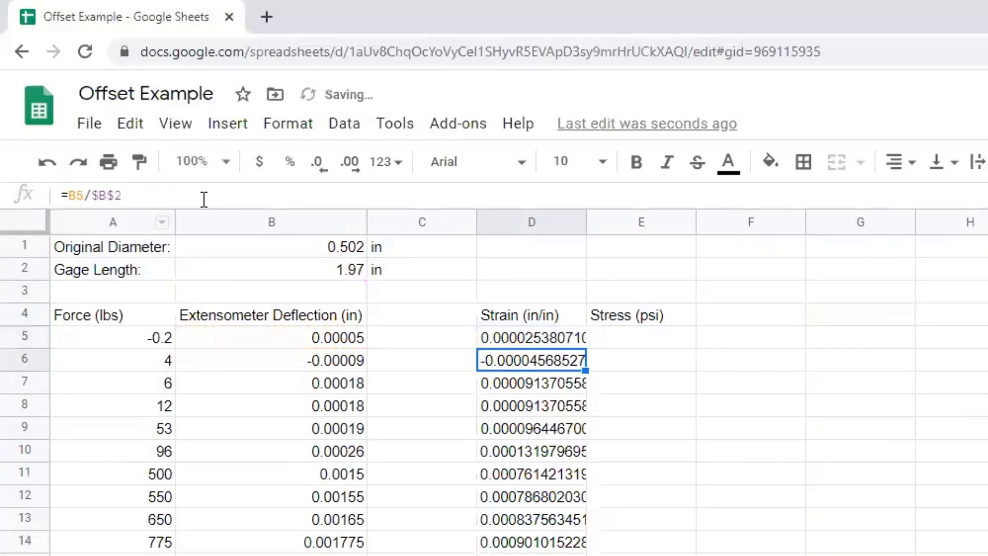
{"action": "key", "text": "Up"}
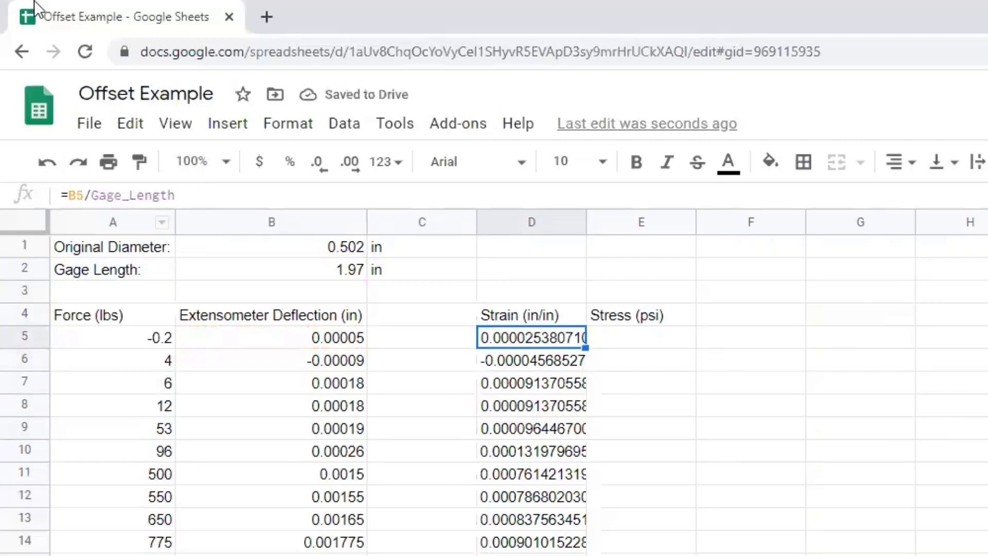
Copy the Gage_Length strain formula down to row 32 and show strain to six decimals.
{"action": "left_click_drag", "start_coordinate": [587, 348], "coordinate": [581, 553]}
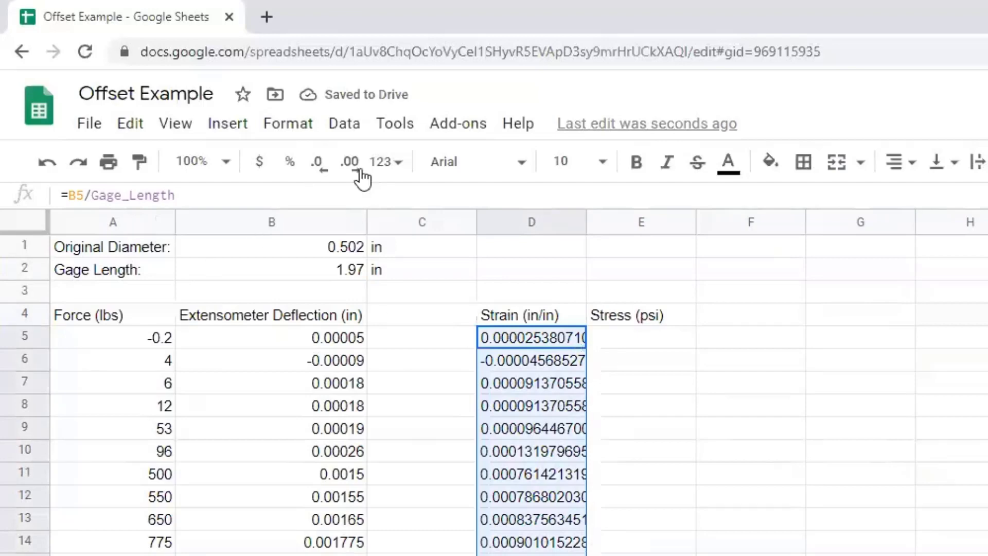
{"action": "left_click", "coordinate": [319, 165]}
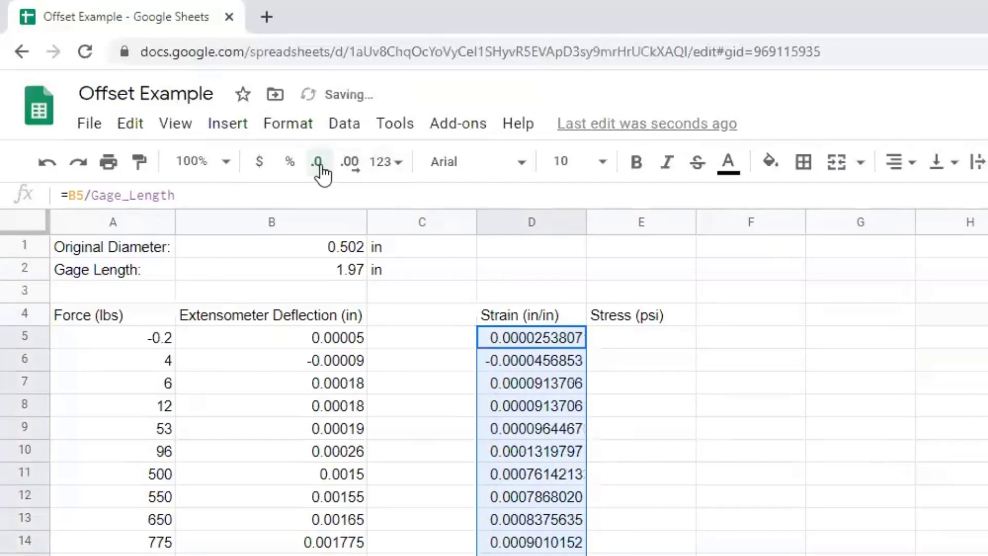
{"action": "left_click", "coordinate": [319, 164]}
{"action": "left_click", "coordinate": [319, 165]}
{"action": "left_click", "coordinate": [319, 165]}
{"action": "left_click", "coordinate": [319, 165]}
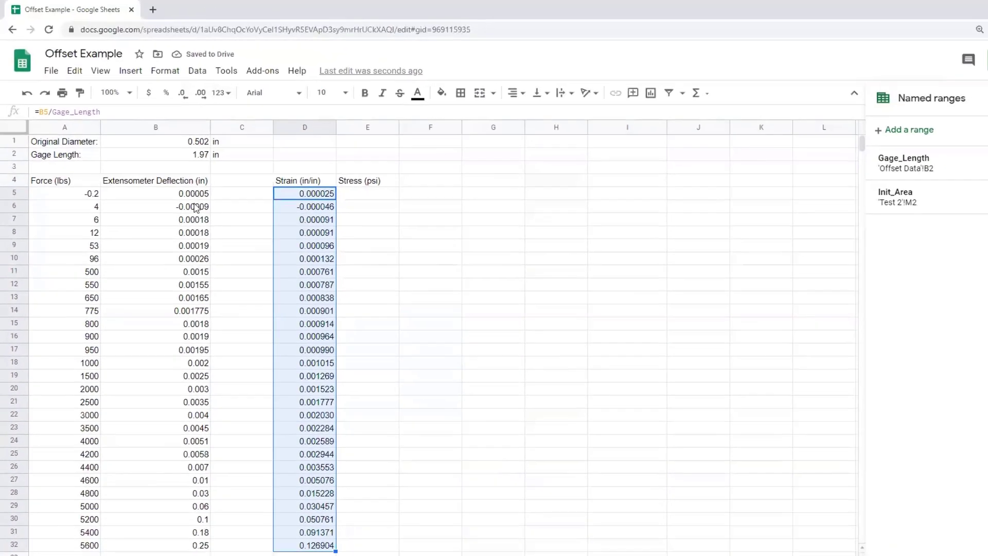
Show the column B deflection values to five decimal places and check D7's copied formula.
{"action": "left_click_drag", "start_coordinate": [153, 190], "coordinate": [186, 540]}
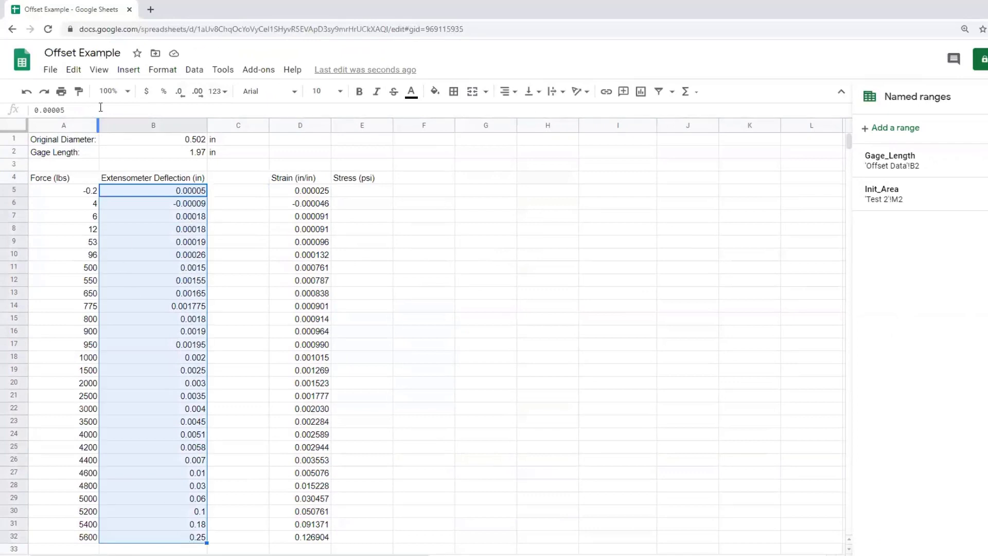
{"action": "left_click", "coordinate": [179, 92]}
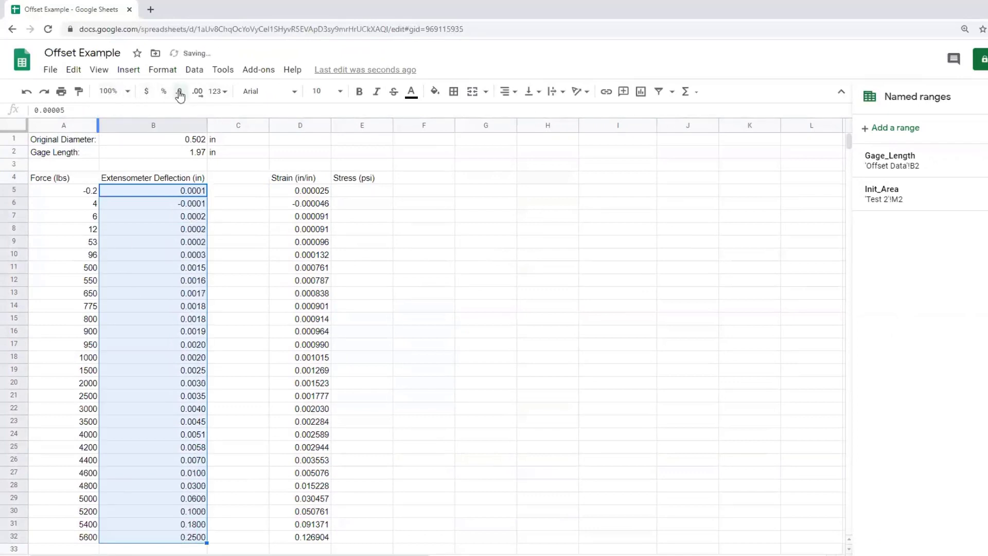
{"action": "left_click", "coordinate": [196, 92]}
{"action": "left_click", "coordinate": [196, 92]}
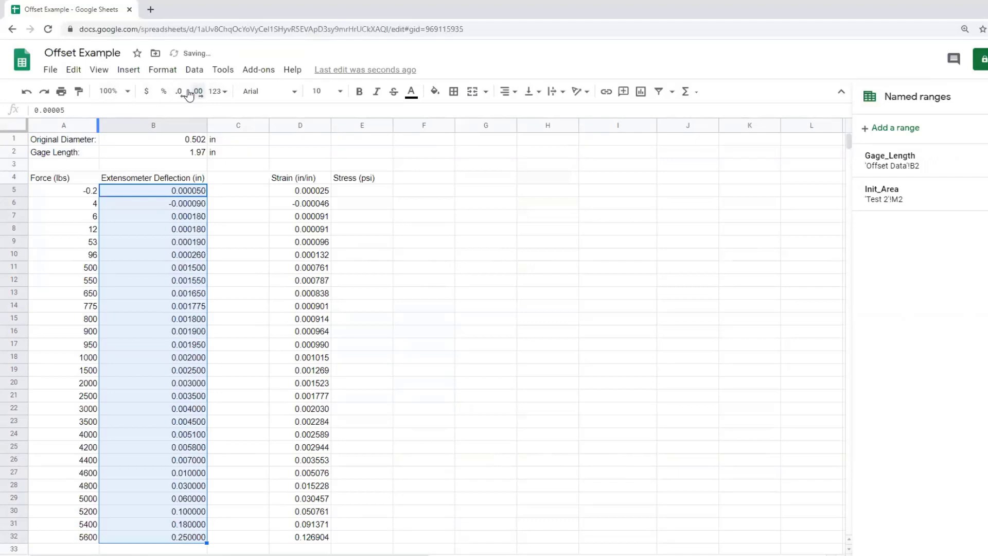
{"action": "left_click", "coordinate": [180, 93]}
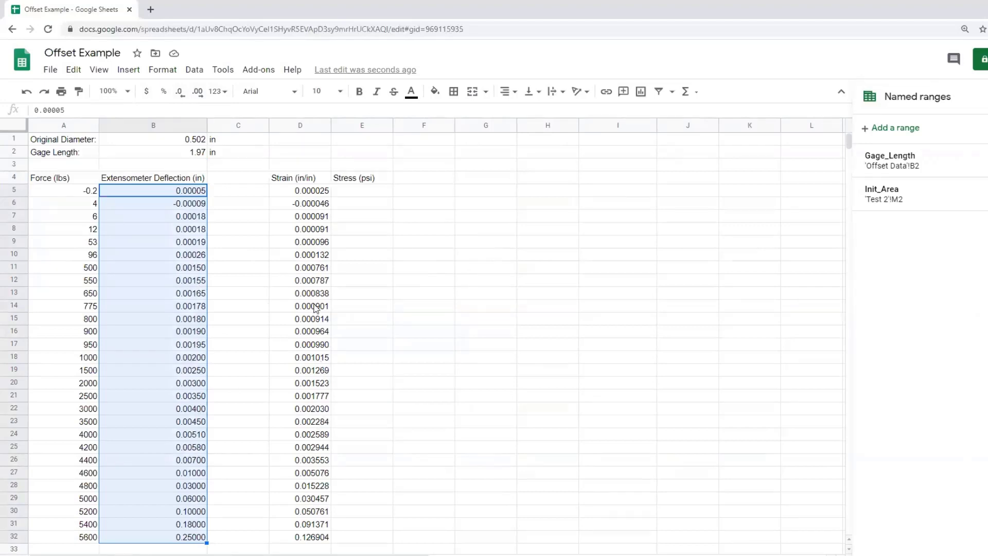
{"action": "left_click", "coordinate": [323, 218]}
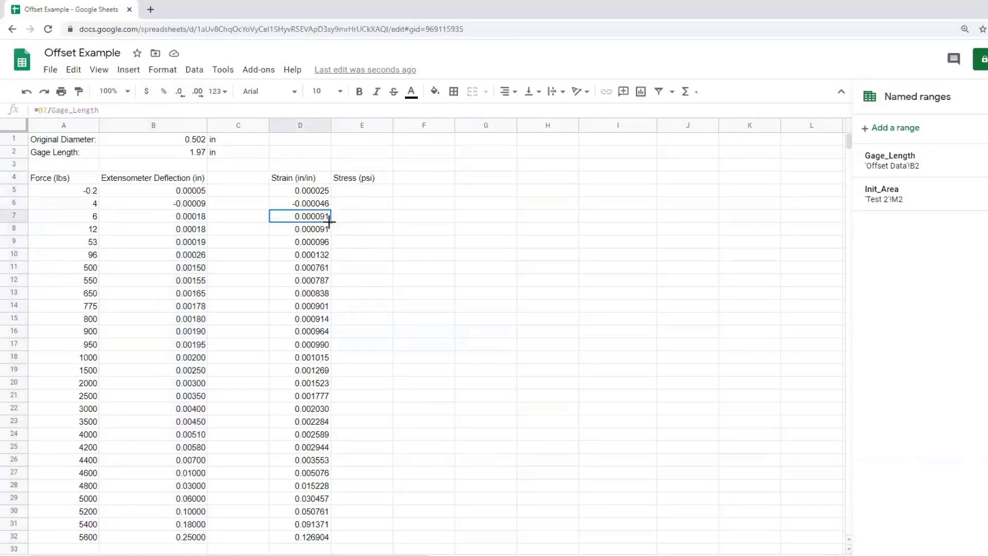
{"action": "left_click", "coordinate": [350, 192]}
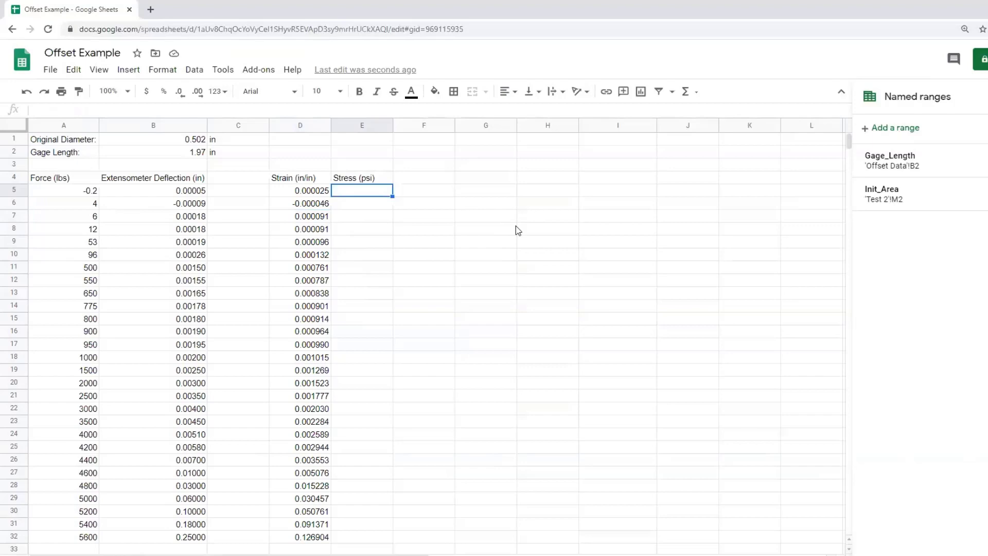
Label D1 'Original Area:' and enter =PI()*B1^2/4 in E1, displayed as 0.198.
{"action": "left_click", "coordinate": [309, 142]}
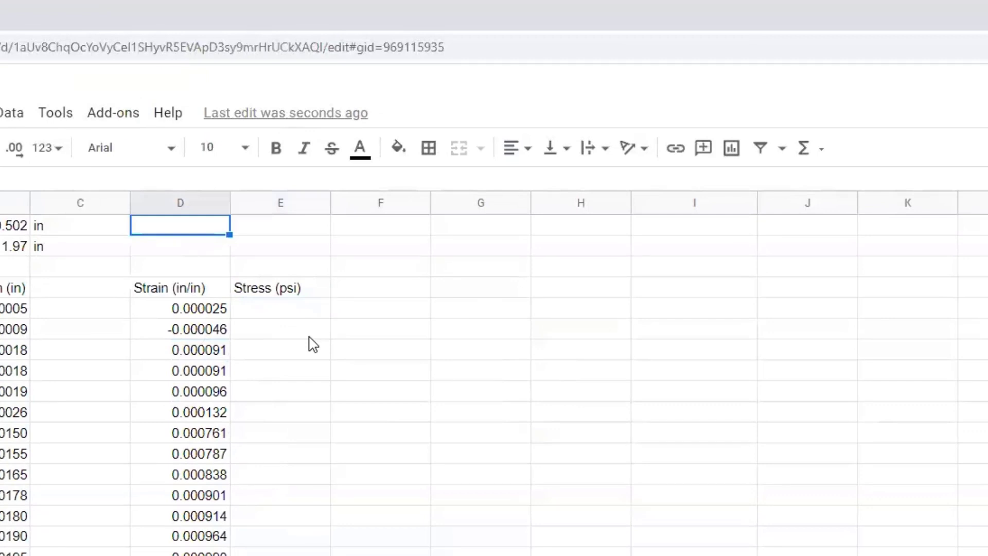
{"action": "type", "text": "Original "}
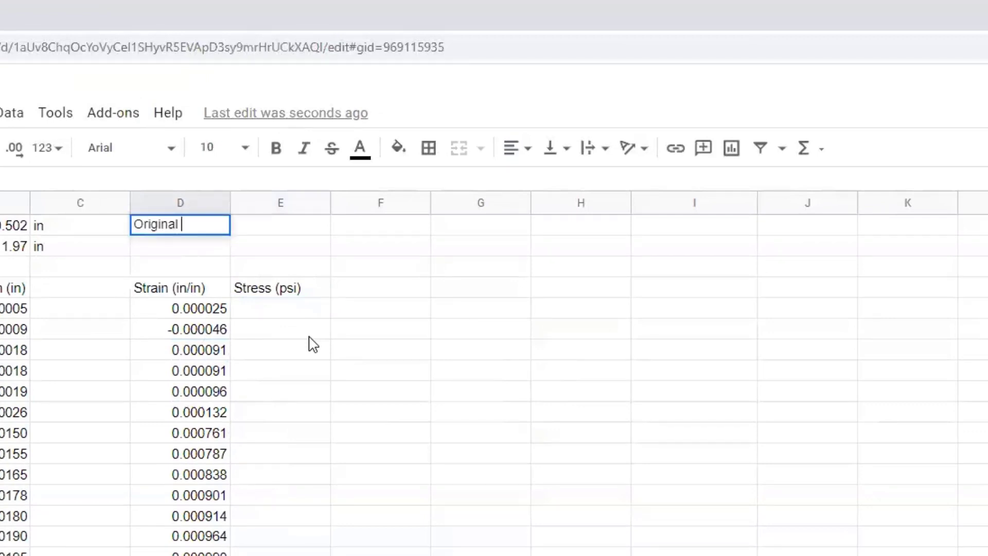
{"action": "type", "text": "Area:"}
{"action": "key", "text": "Tab"}
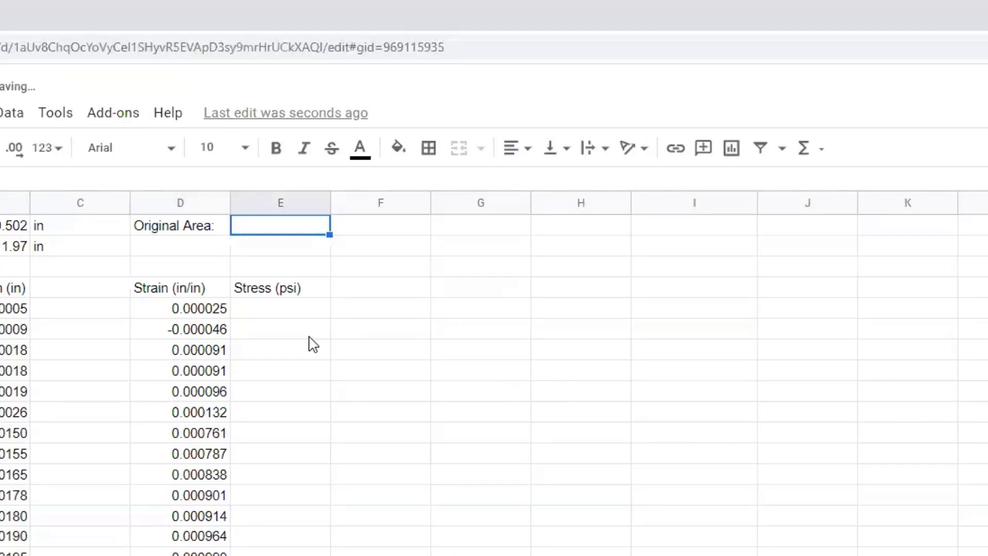
{"action": "type", "text": "="}
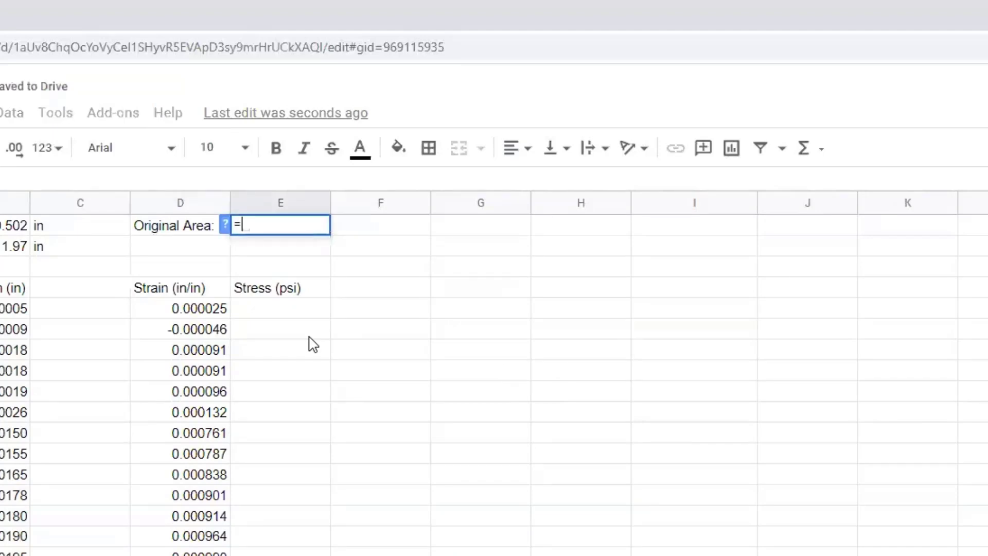
{"action": "type", "text": "PI()"}
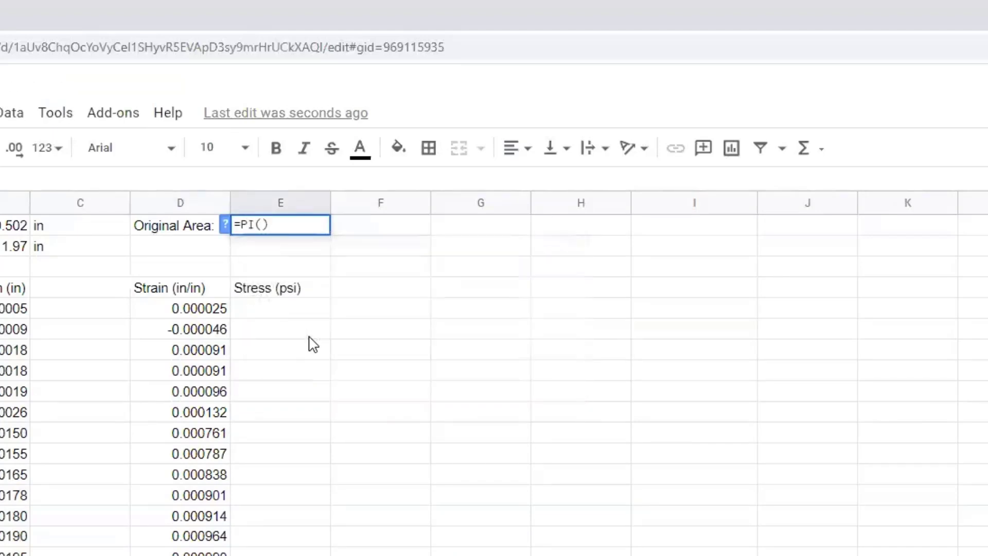
{"action": "type", "text": "*"}
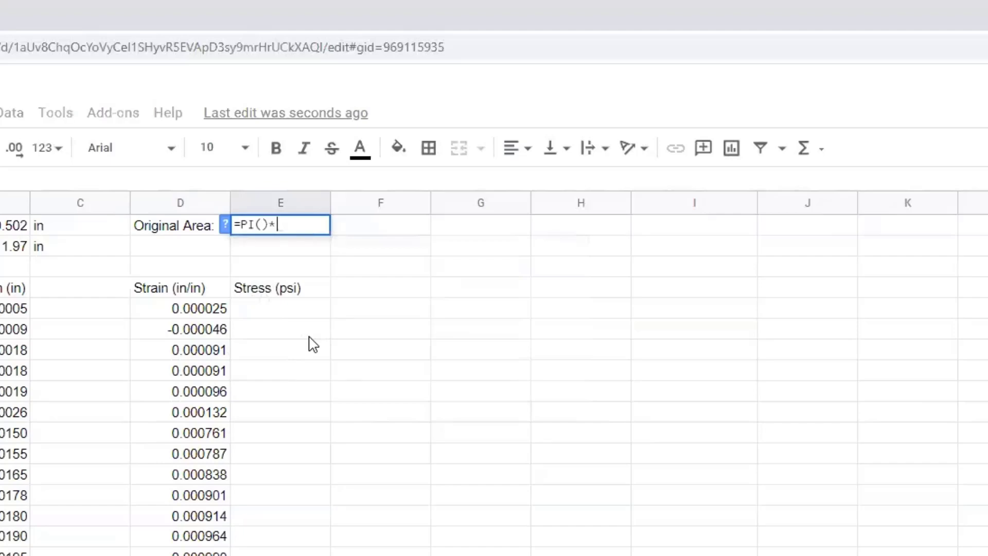
{"action": "left_click", "coordinate": [2, 227]}
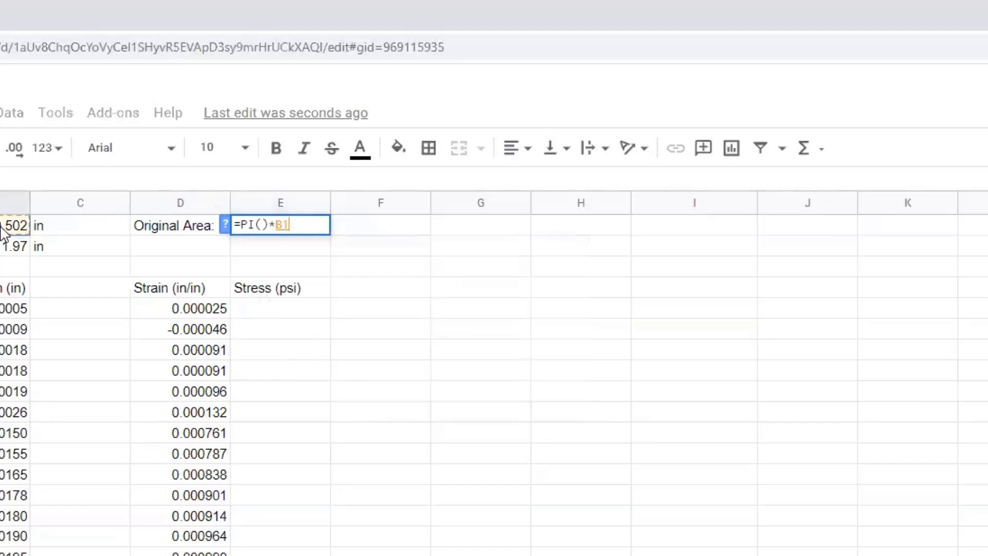
{"action": "type", "text": "^2"}
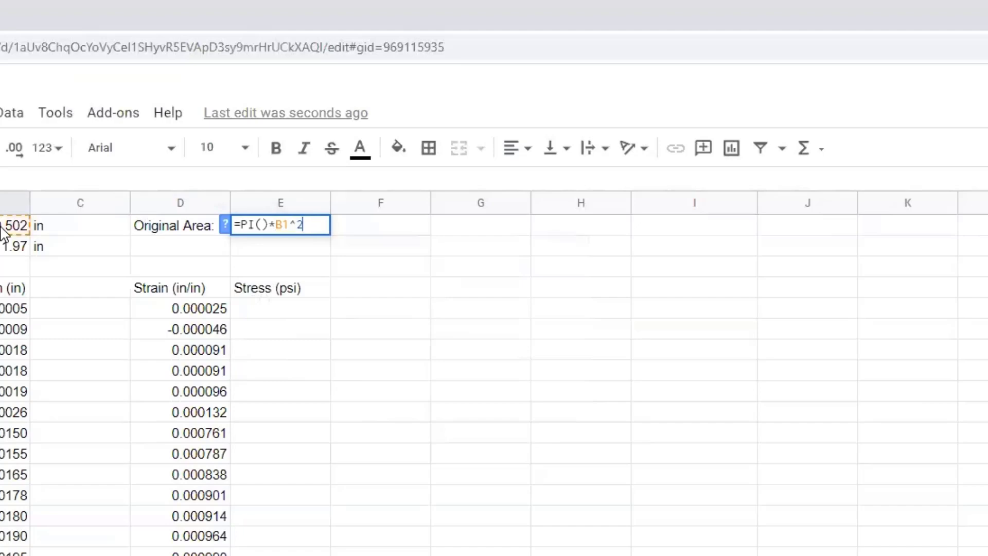
{"action": "type", "text": "/4"}
{"action": "key", "text": "Return"}
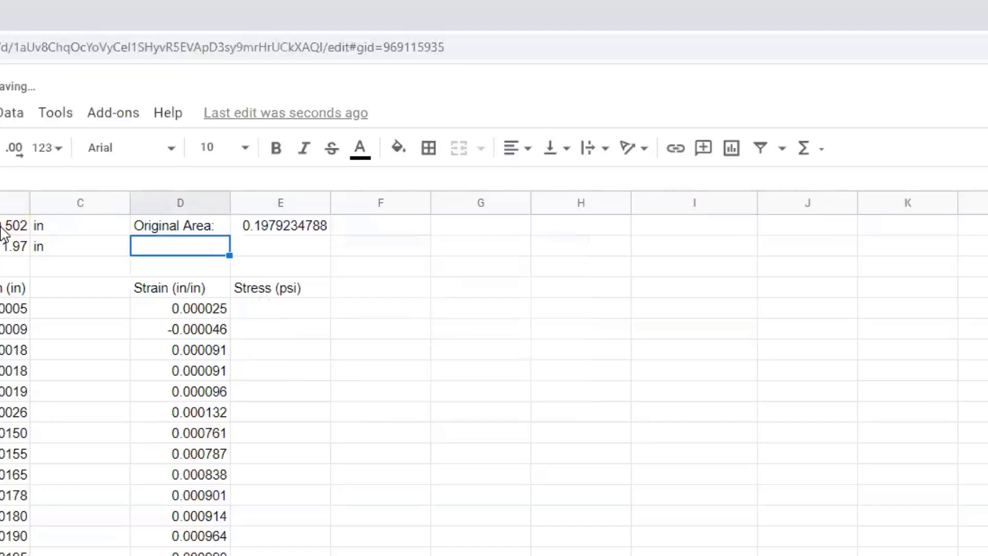
{"action": "key", "text": "Up"}
{"action": "key", "text": "Right"}
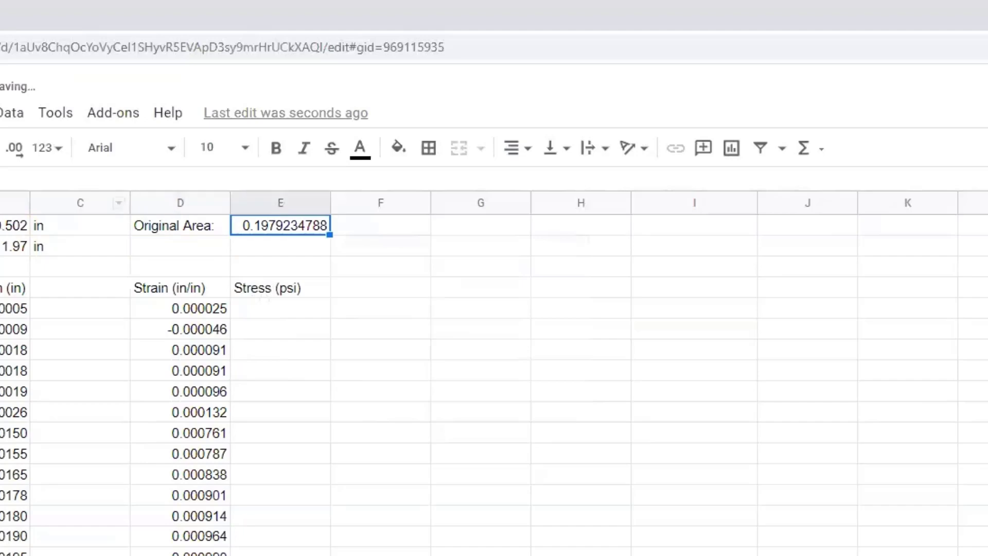
{"action": "left_click", "coordinate": [3, 148]}
{"action": "left_click", "coordinate": [2, 148]}
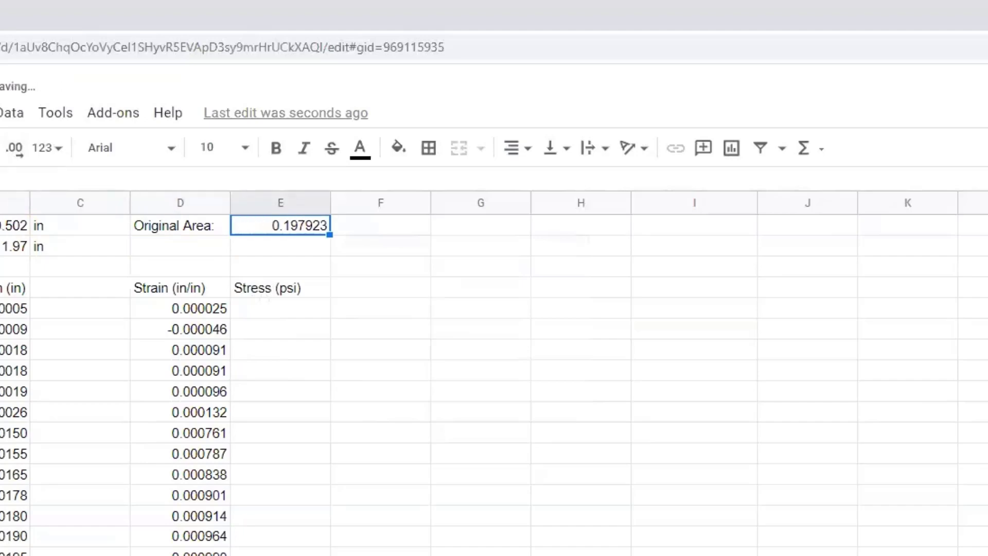
{"action": "left_click", "coordinate": [3, 148]}
{"action": "left_click", "coordinate": [3, 148]}
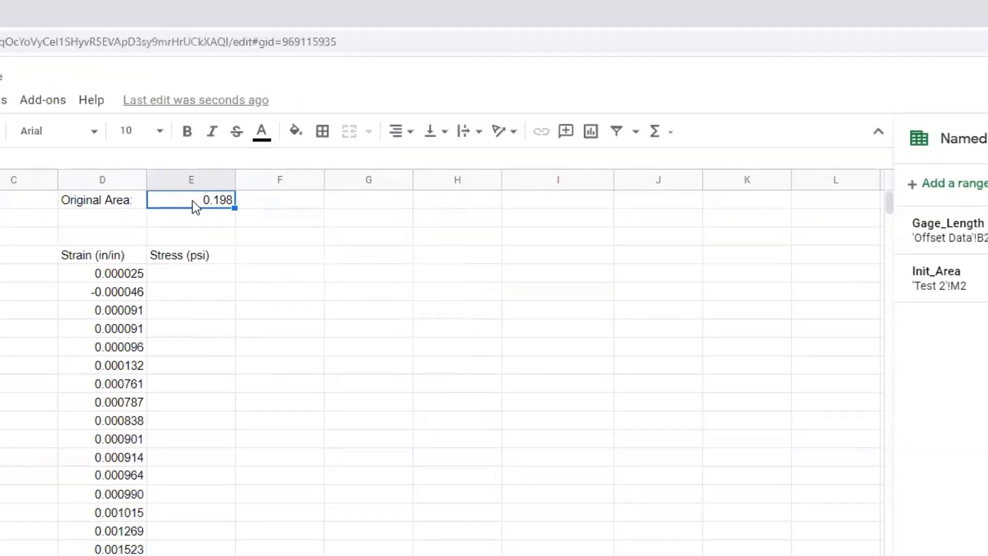
Define the named range Original_Area for 'Offset Data'!E1.
{"action": "right_click", "coordinate": [192, 200]}
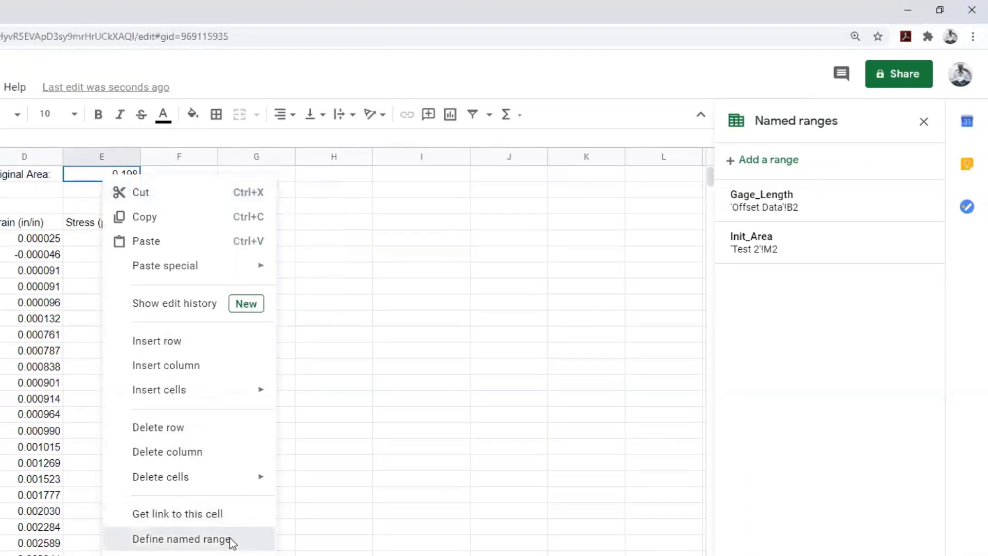
{"action": "left_click", "coordinate": [231, 538]}
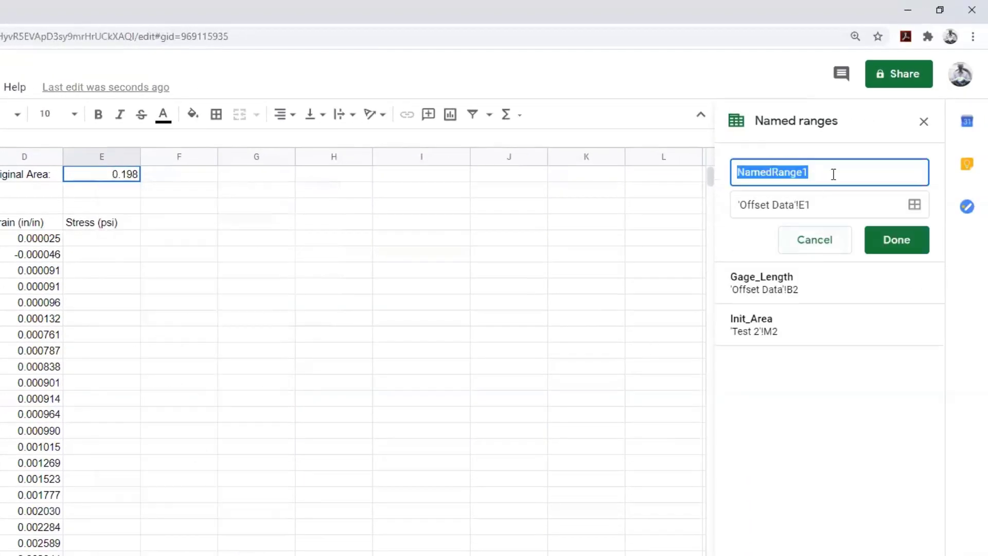
{"action": "type", "text": "Ori"}
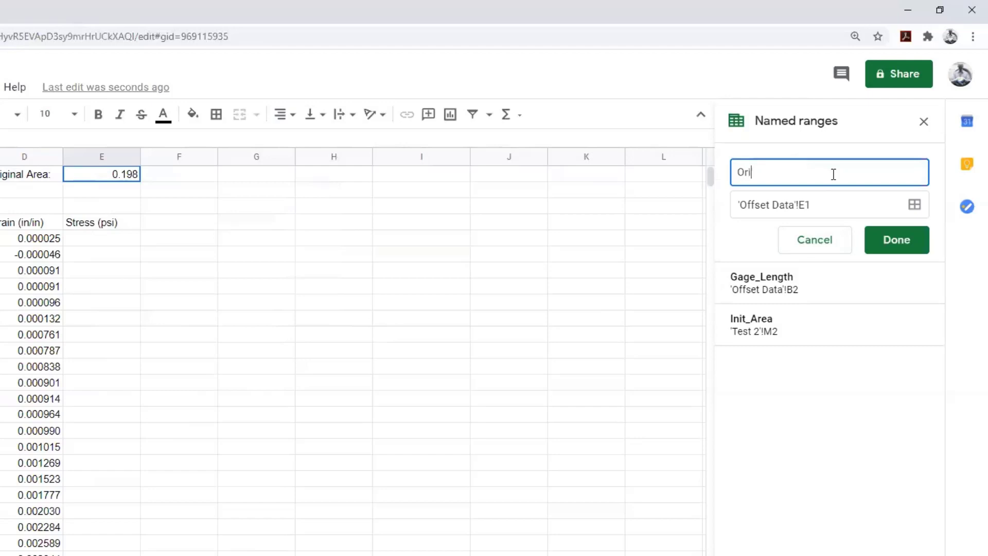
{"action": "type", "text": "ginal_Area"}
{"action": "key", "text": "Return"}
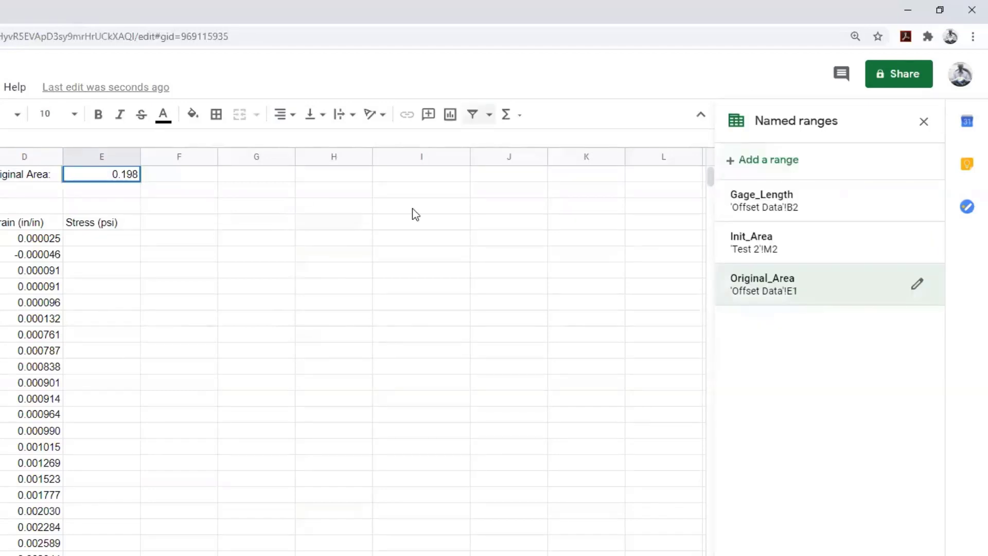
Enter =A5/Original_Area in E5, round it to whole numbers, and fill it down column E.
{"action": "left_click", "coordinate": [98, 243]}
{"action": "type", "text": "="}
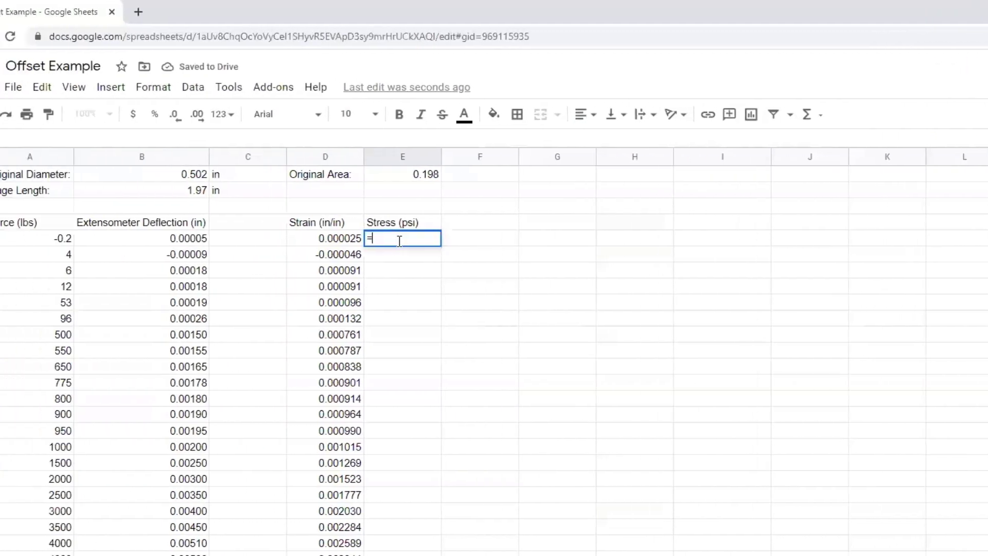
{"action": "left_click", "coordinate": [91, 239]}
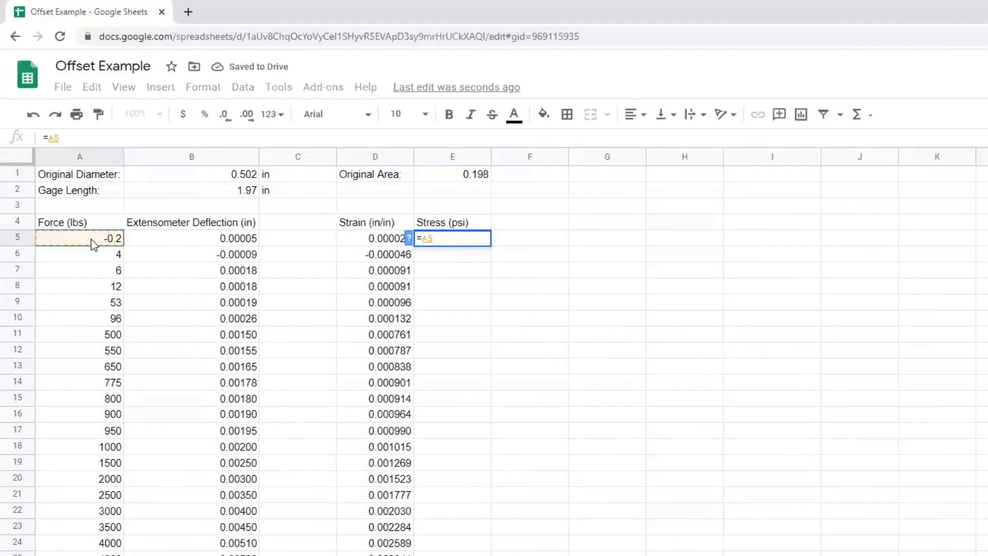
{"action": "type", "text": "/"}
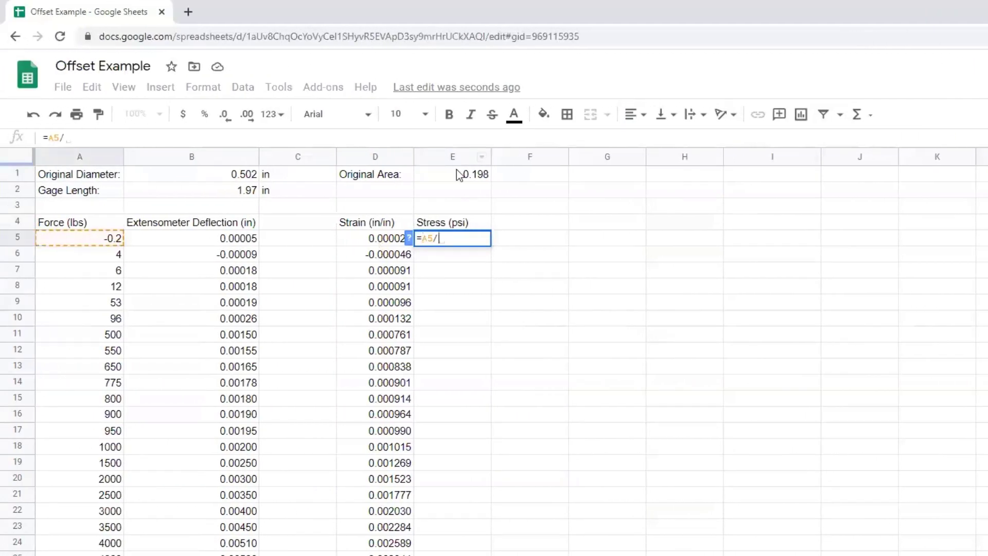
{"action": "type", "text": "Original"}
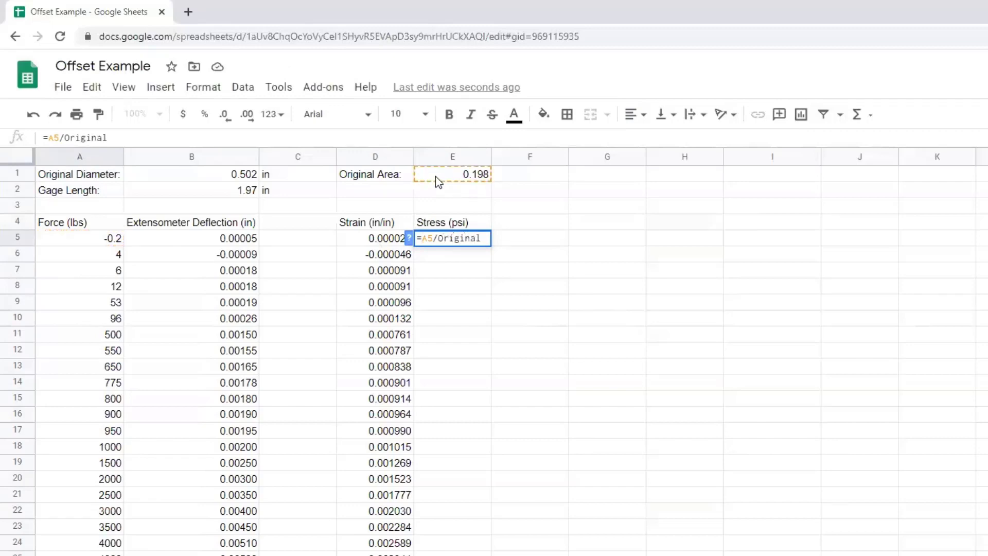
{"action": "type", "text": "_Area"}
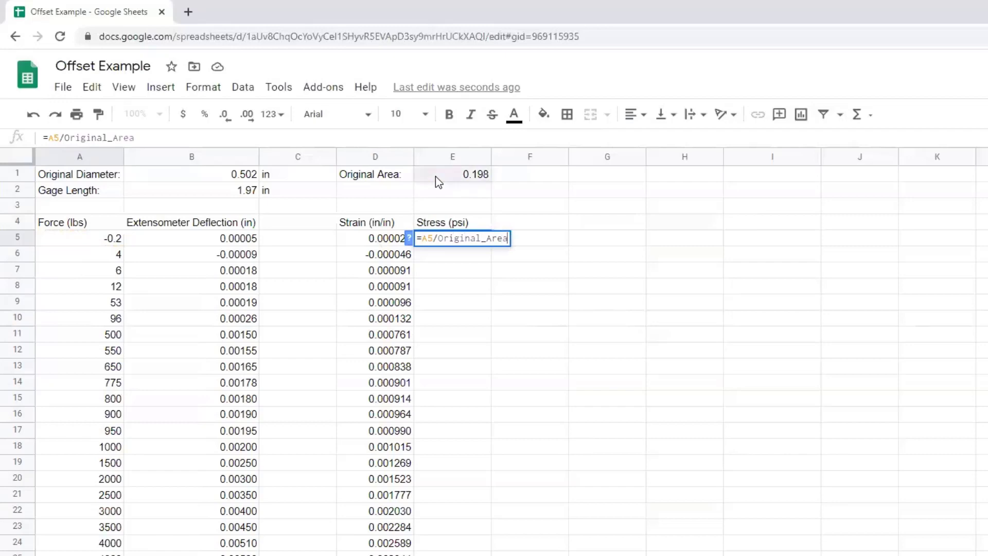
{"action": "key", "text": "Return"}
{"action": "key", "text": "Up"}
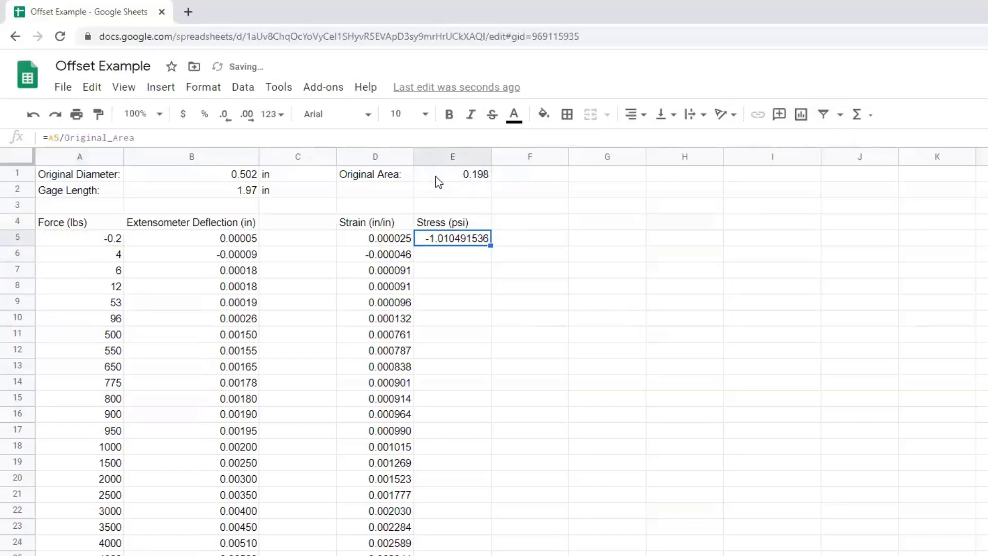
{"action": "left_click", "coordinate": [225, 114]}
{"action": "left_click", "coordinate": [224, 115]}
{"action": "left_click", "coordinate": [224, 114]}
{"action": "left_click", "coordinate": [225, 114]}
{"action": "left_click", "coordinate": [225, 114]}
{"action": "left_click", "coordinate": [225, 114]}
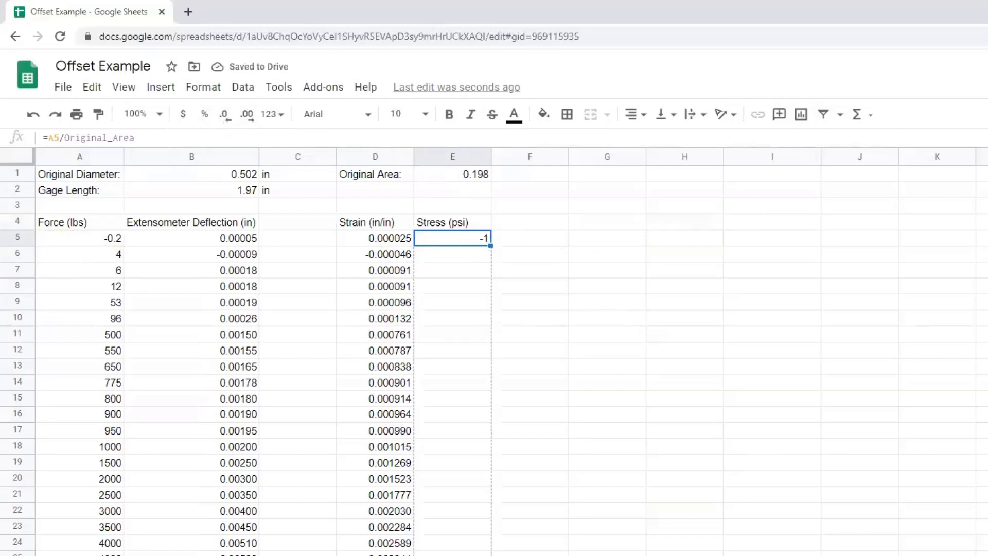
{"action": "double_click", "coordinate": [490, 245]}
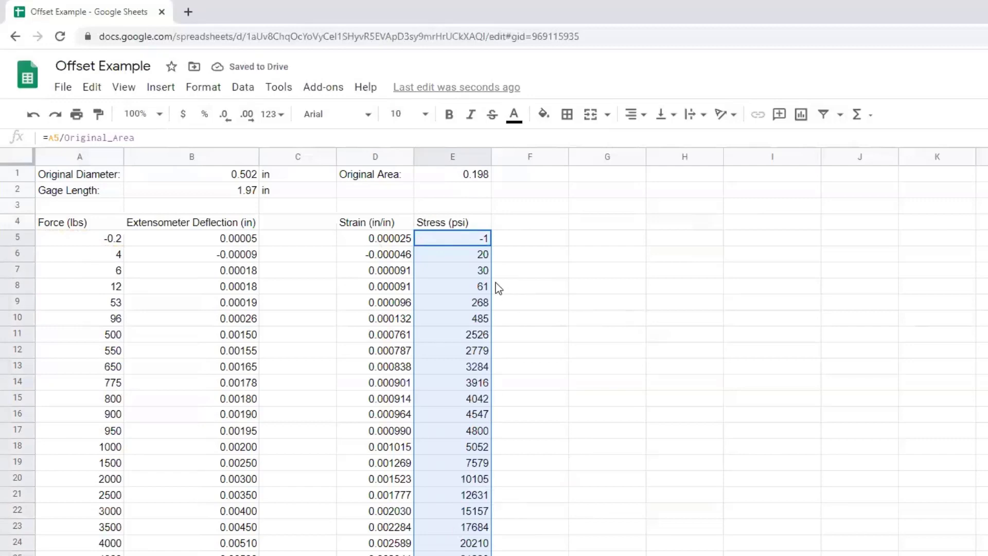
{"action": "left_click", "coordinate": [576, 338]}
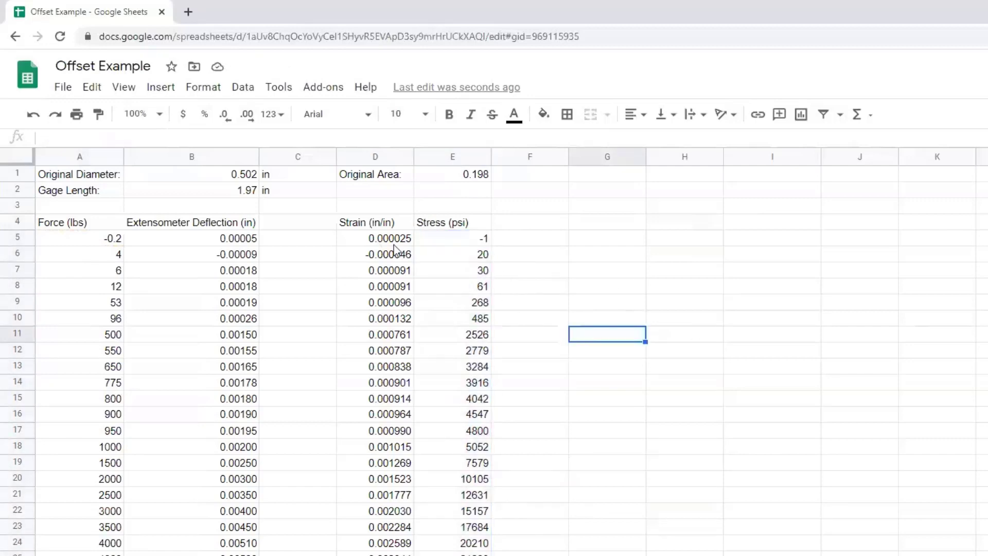
Insert a scatter chart of D5:E32 and move it to the right of the table.
{"action": "left_click_drag", "start_coordinate": [385, 241], "coordinate": [433, 552]}
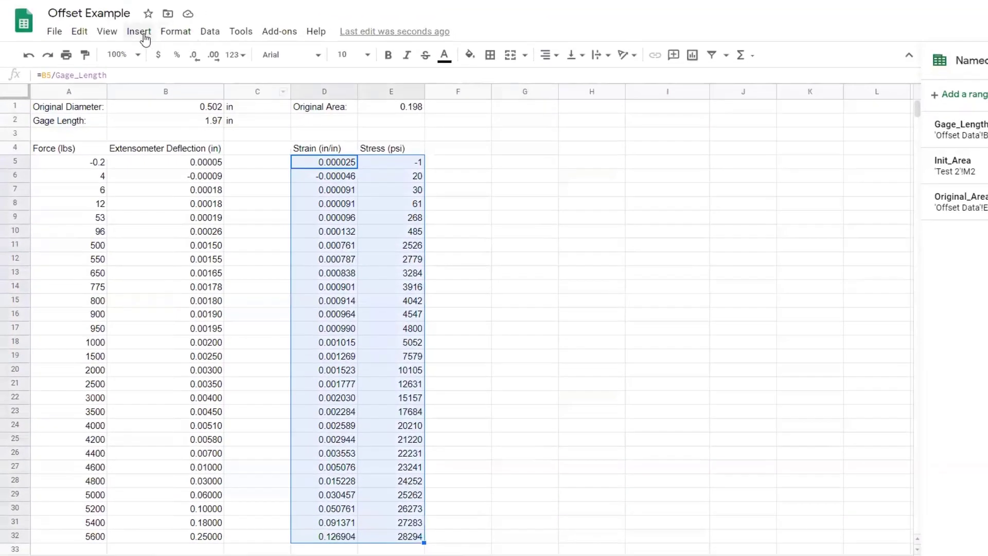
{"action": "left_click", "coordinate": [142, 39]}
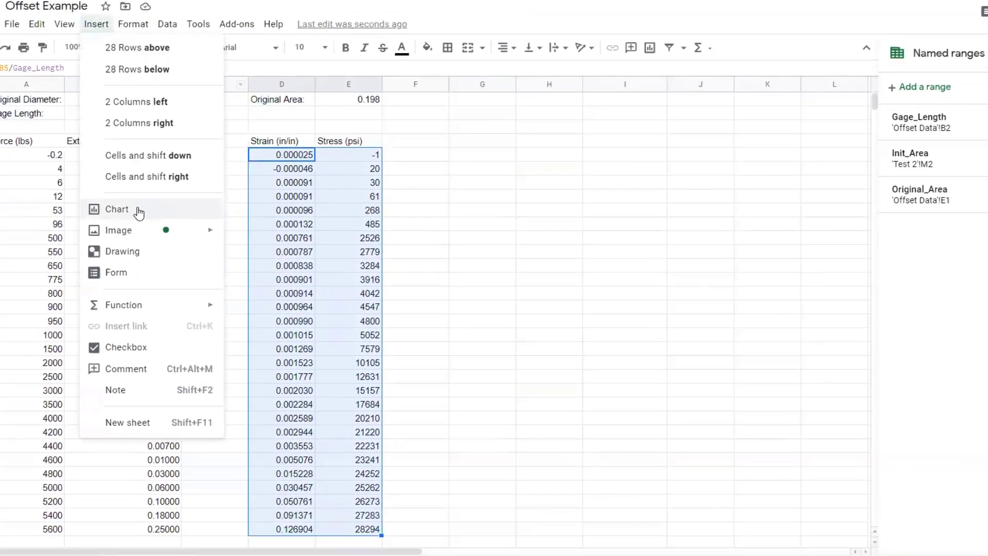
{"action": "left_click", "coordinate": [175, 216]}
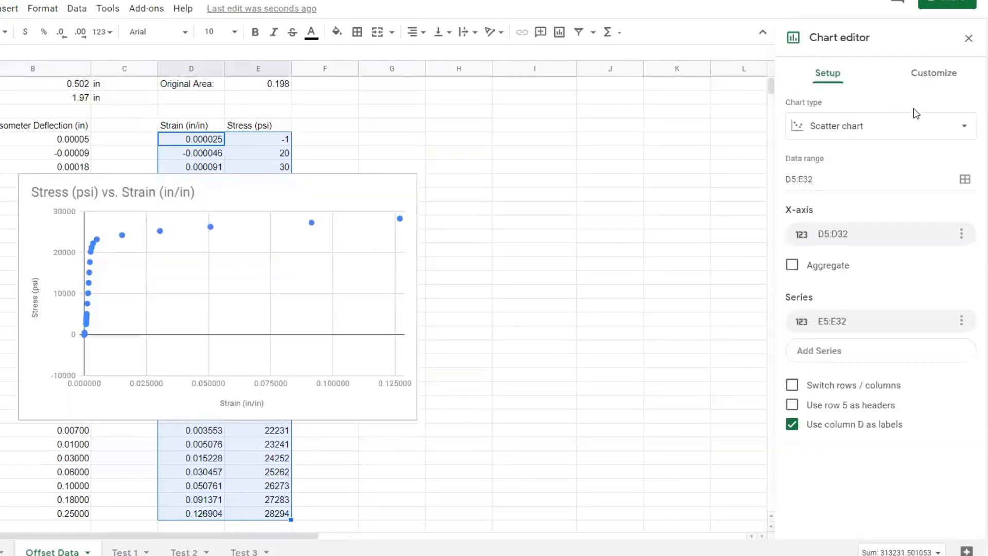
{"action": "left_click", "coordinate": [290, 193]}
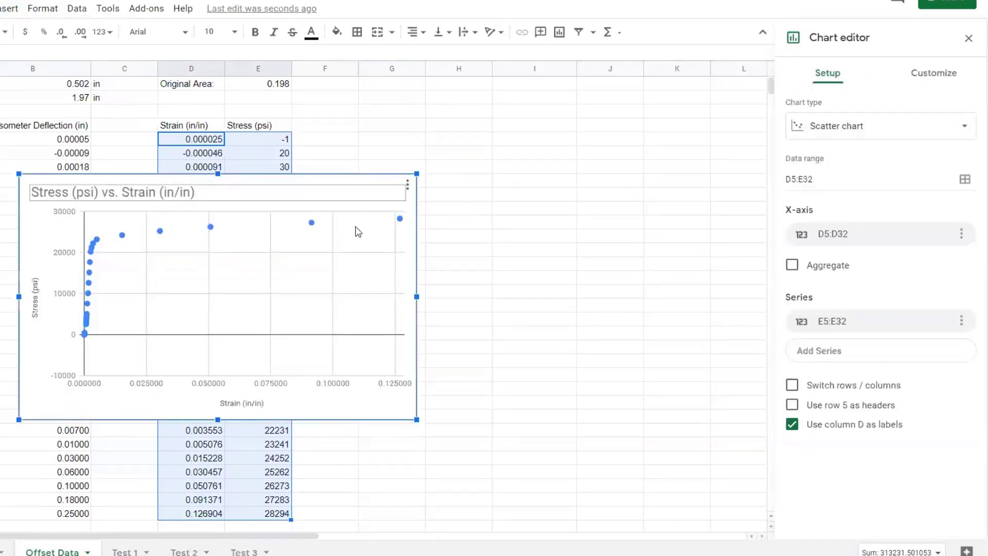
{"action": "left_click_drag", "start_coordinate": [415, 239], "coordinate": [741, 175]}
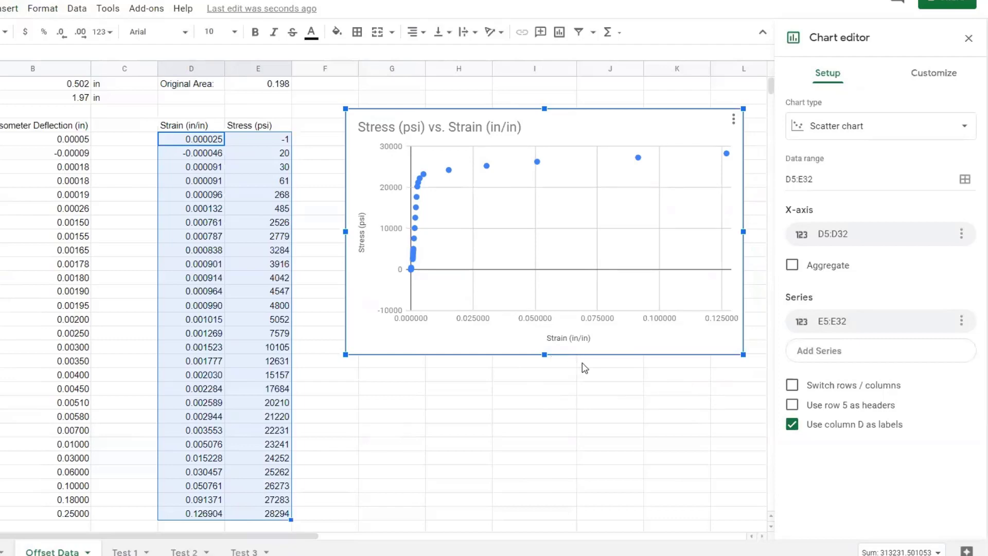
{"action": "left_click", "coordinate": [967, 129]}
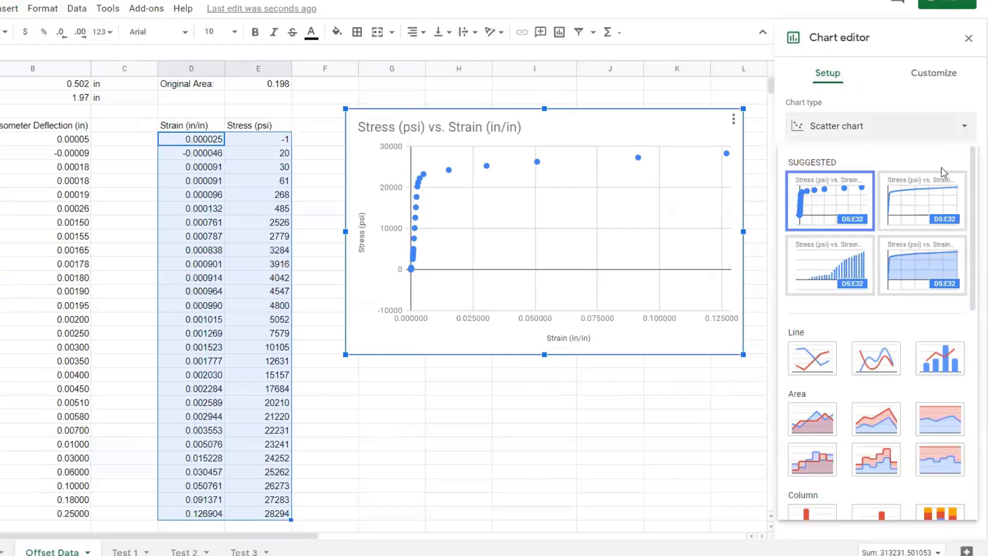
{"action": "left_click", "coordinate": [926, 206]}
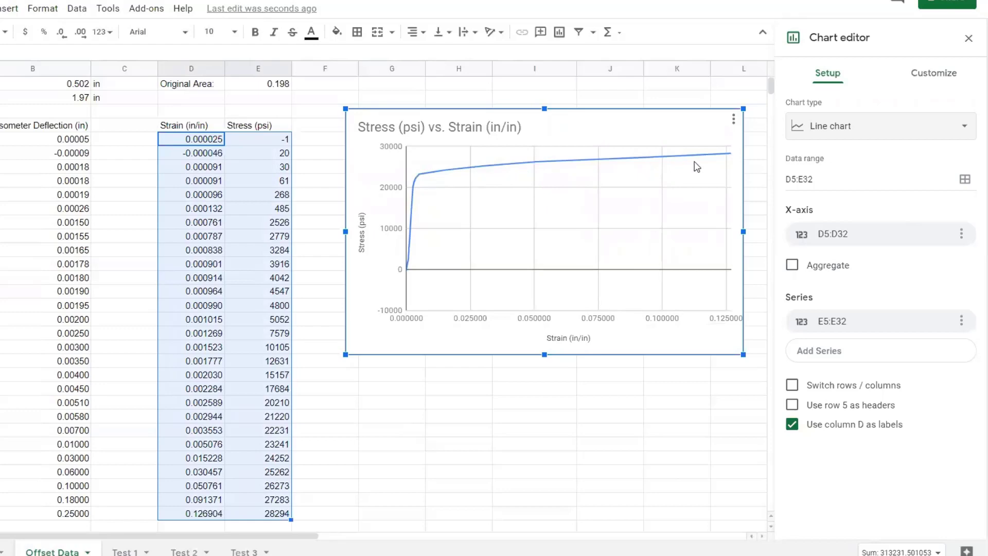
{"action": "left_click", "coordinate": [949, 135]}
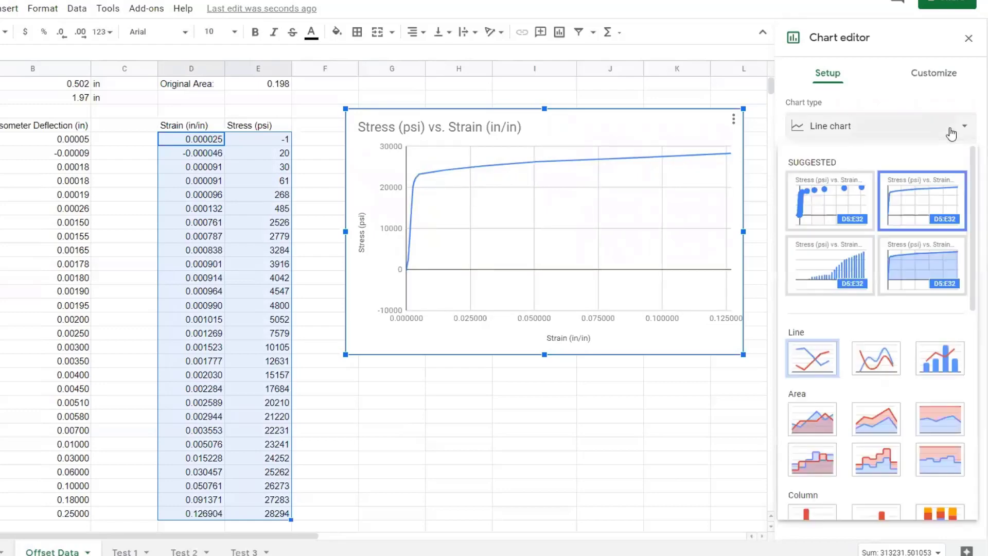
{"action": "left_click", "coordinate": [828, 196]}
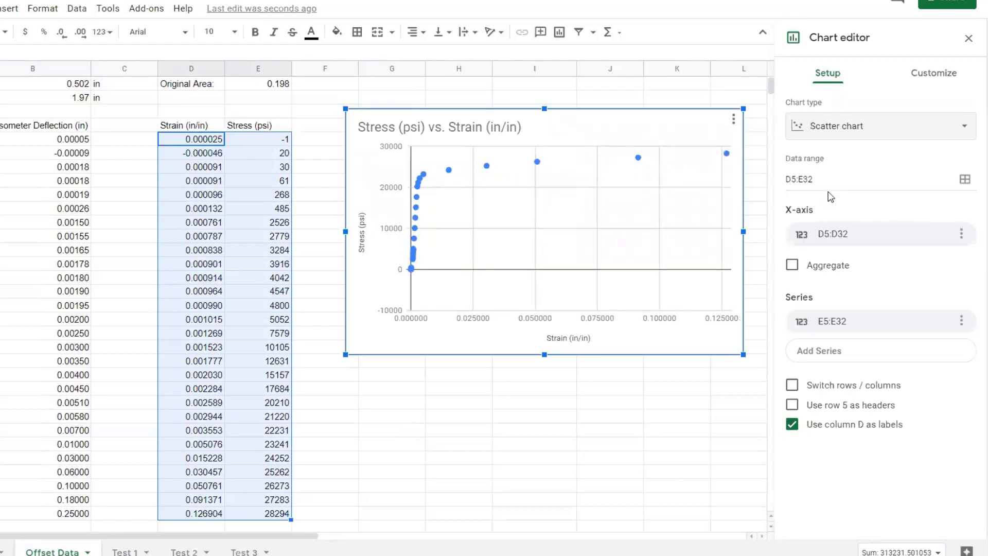
{"action": "left_click", "coordinate": [932, 126]}
{"action": "left_click", "coordinate": [910, 208]}
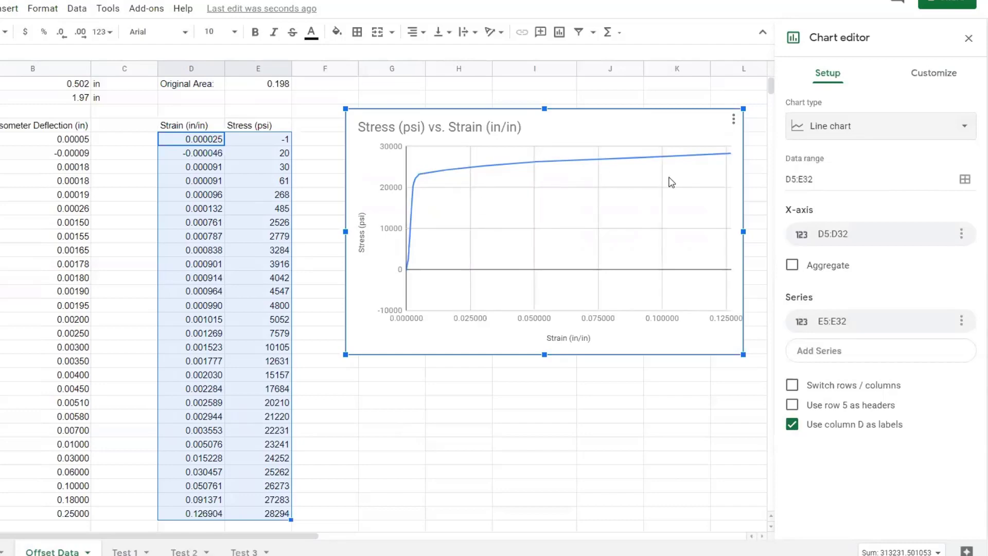
{"action": "left_click", "coordinate": [957, 129]}
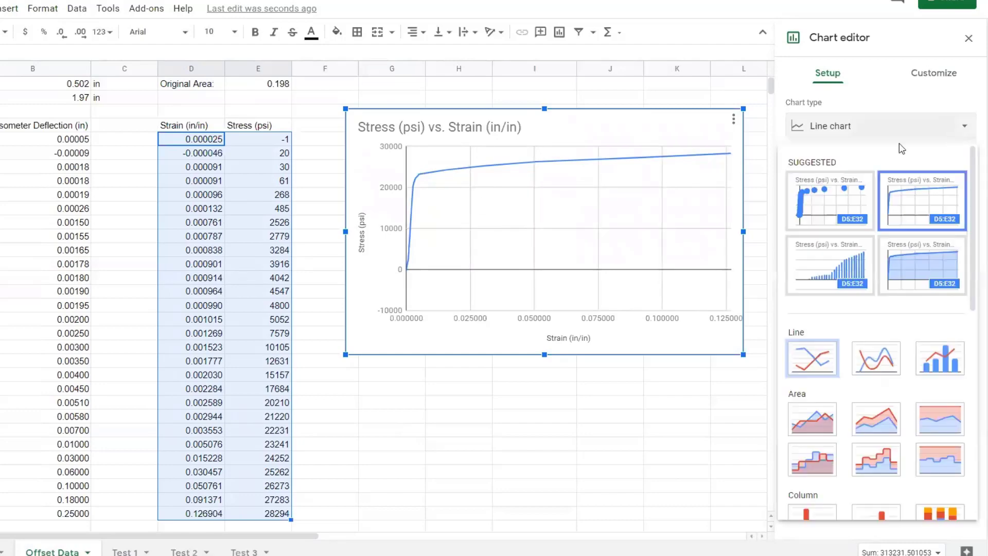
{"action": "left_click", "coordinate": [843, 192]}
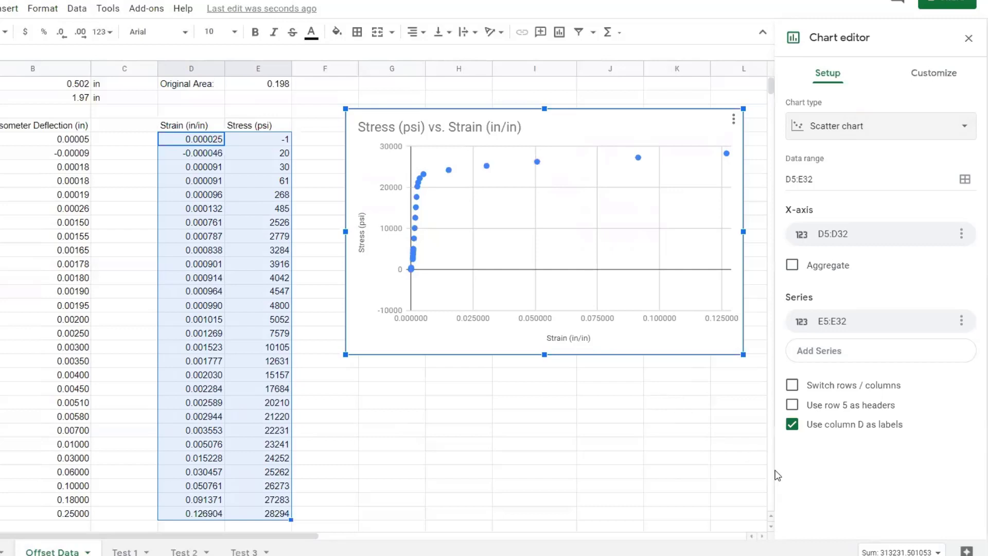
In the chart's Series options, try a Moving Average trendline, then remove it again.
{"action": "left_click", "coordinate": [924, 74]}
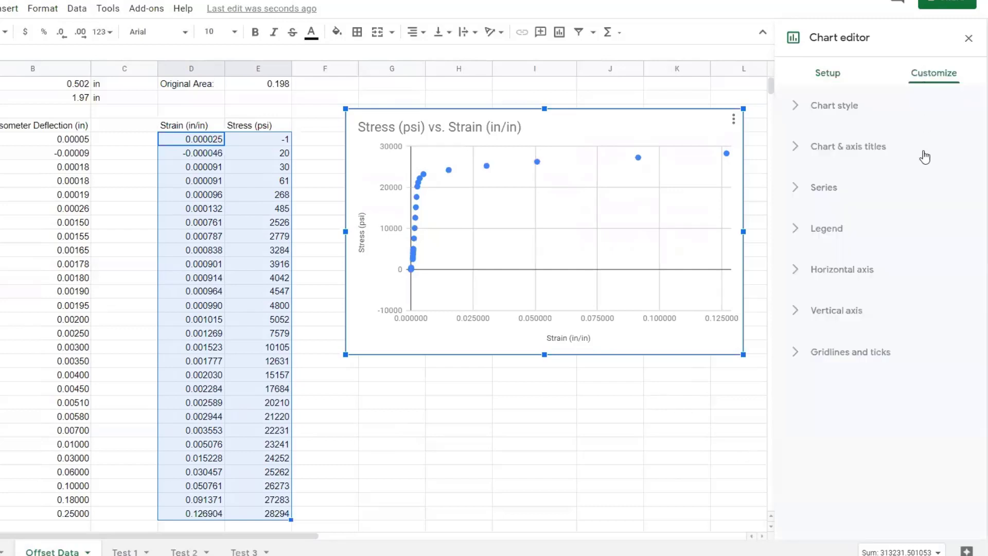
{"action": "left_click", "coordinate": [823, 187]}
{"action": "scroll", "coordinate": [871, 456], "scroll_direction": "down", "scroll_amount": 4}
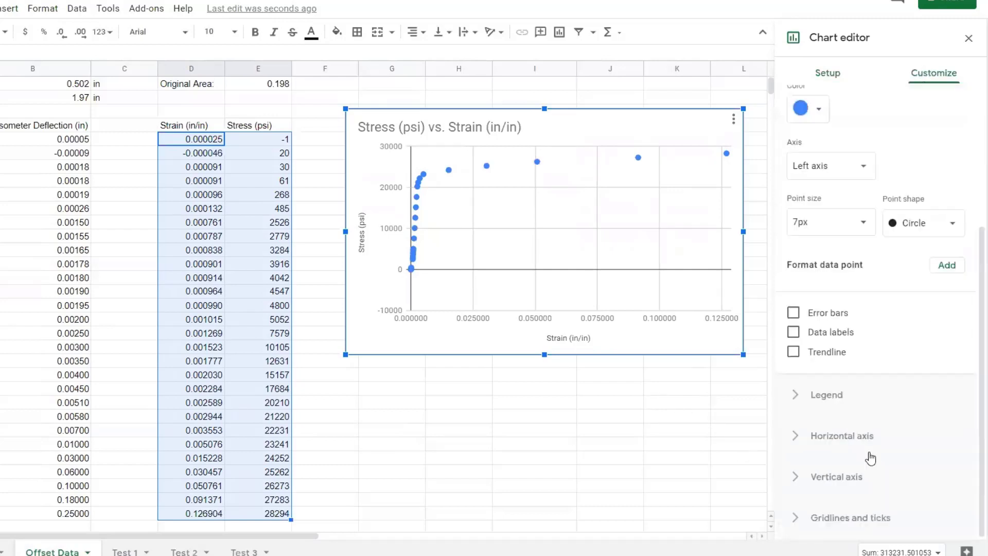
{"action": "left_click", "coordinate": [792, 352]}
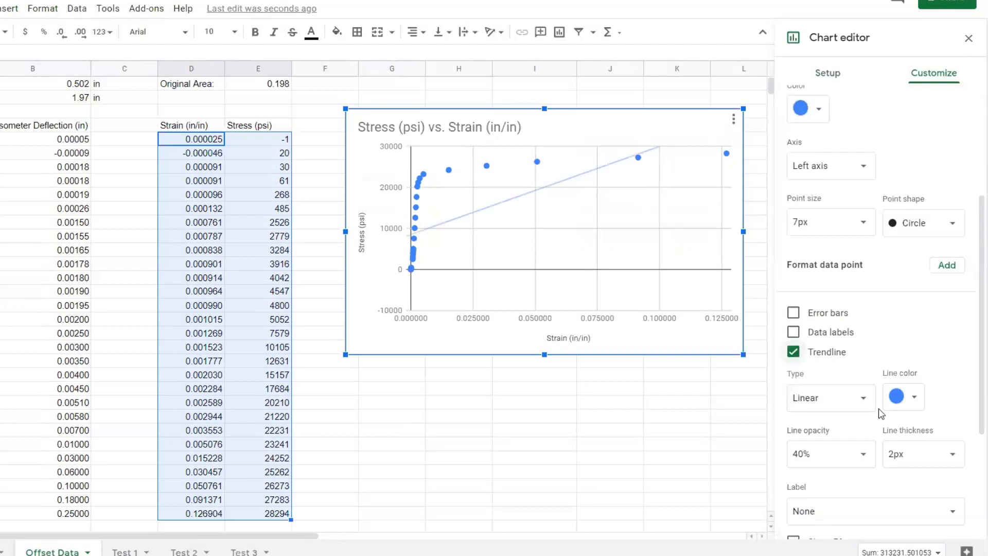
{"action": "scroll", "coordinate": [877, 412], "scroll_direction": "down", "scroll_amount": 3}
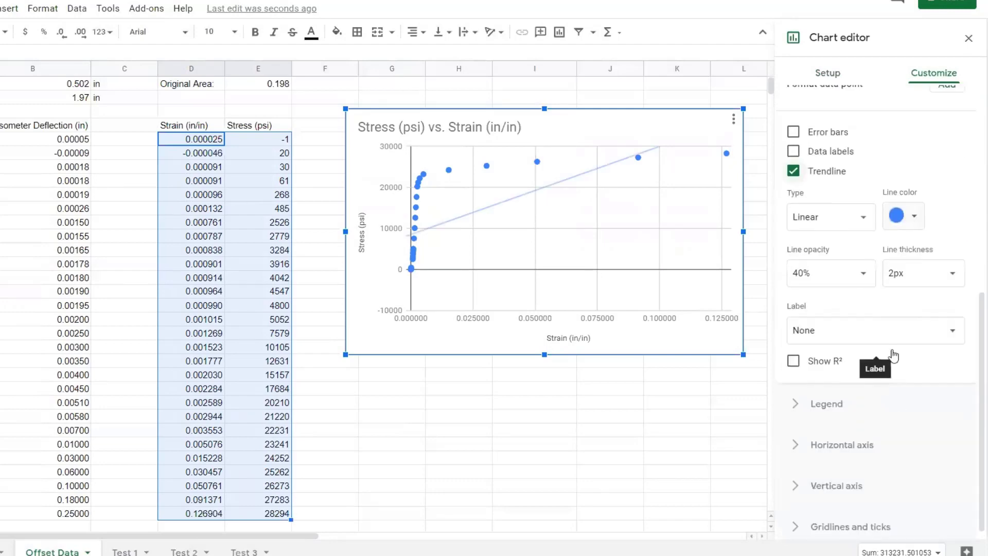
{"action": "left_click", "coordinate": [860, 222]}
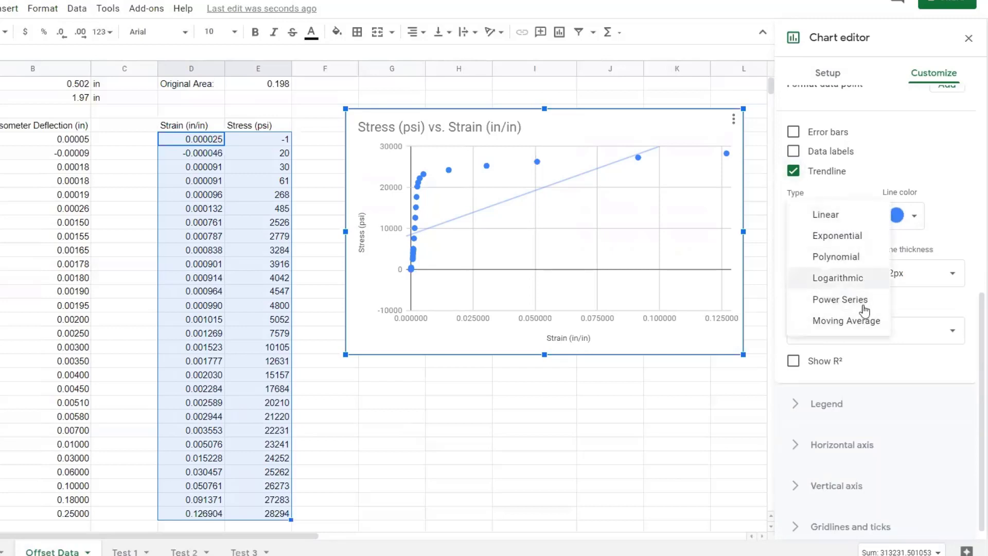
{"action": "left_click", "coordinate": [864, 322]}
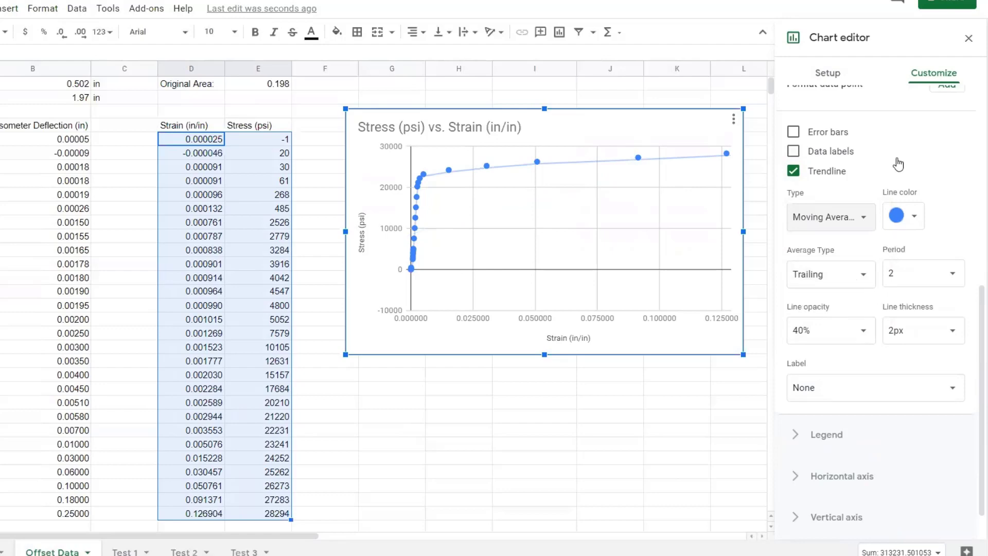
{"action": "left_click", "coordinate": [793, 171]}
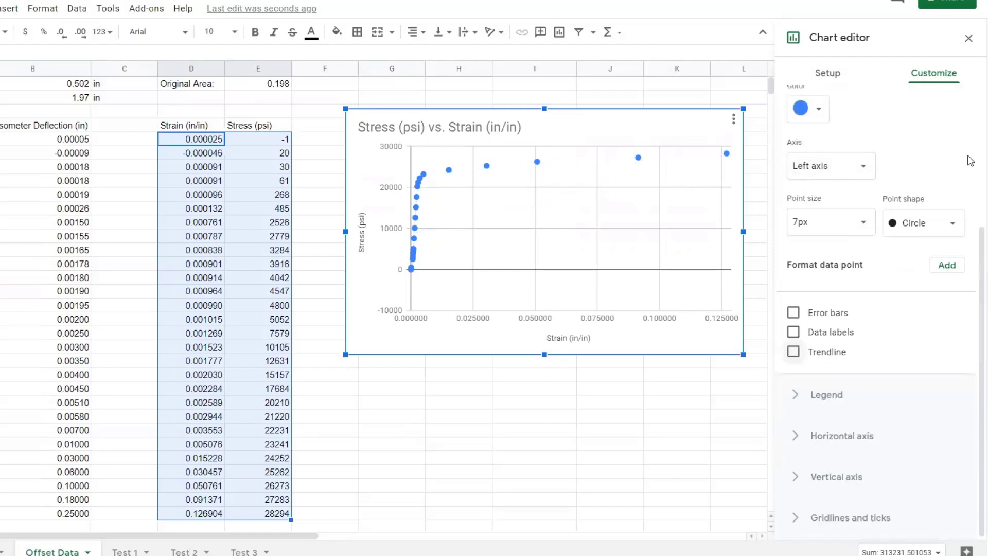
{"action": "scroll", "coordinate": [888, 186], "scroll_direction": "up", "scroll_amount": 4}
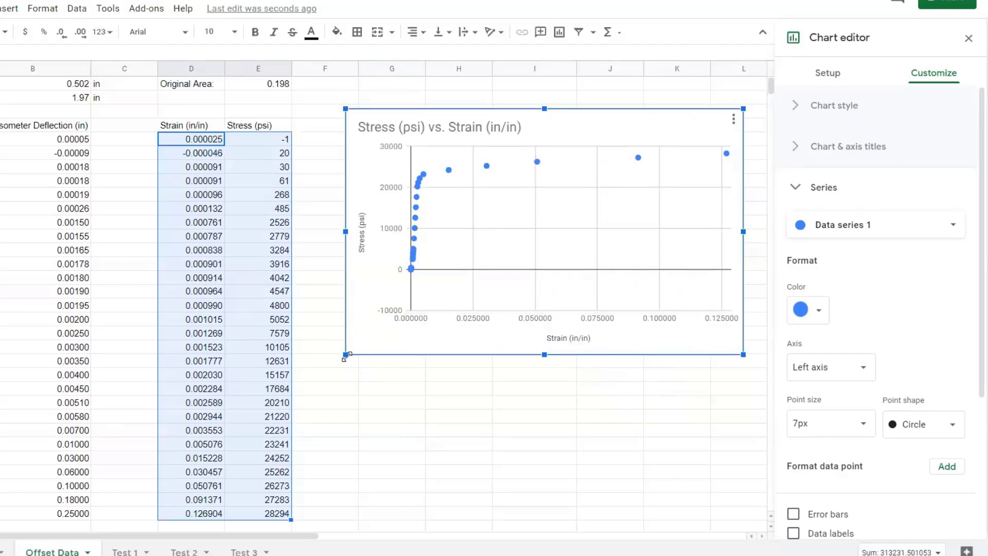
Shrink the stress–strain chart to uncover the data and place it at the top right.
{"action": "left_click_drag", "start_coordinate": [346, 354], "coordinate": [58, 468]}
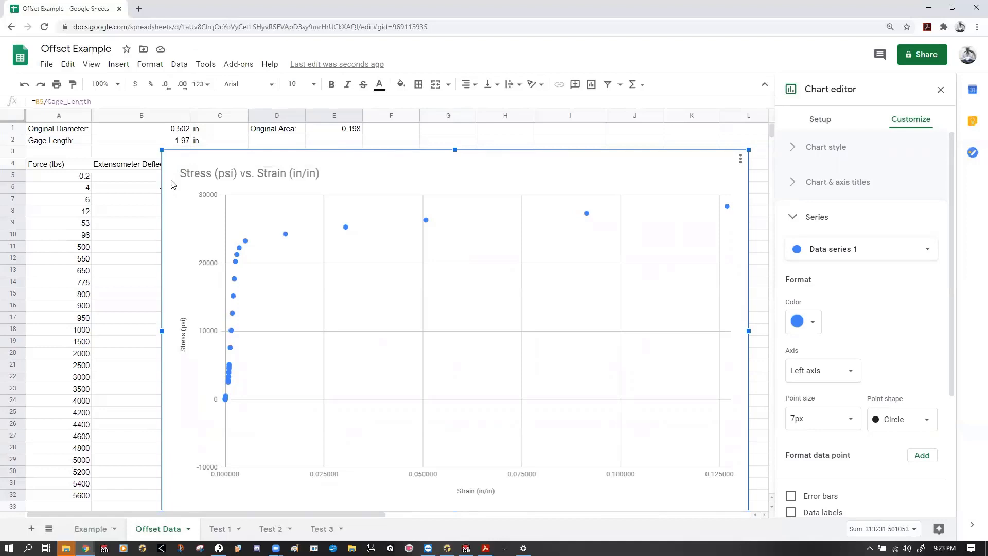
{"action": "left_click_drag", "start_coordinate": [162, 150], "coordinate": [451, 328]}
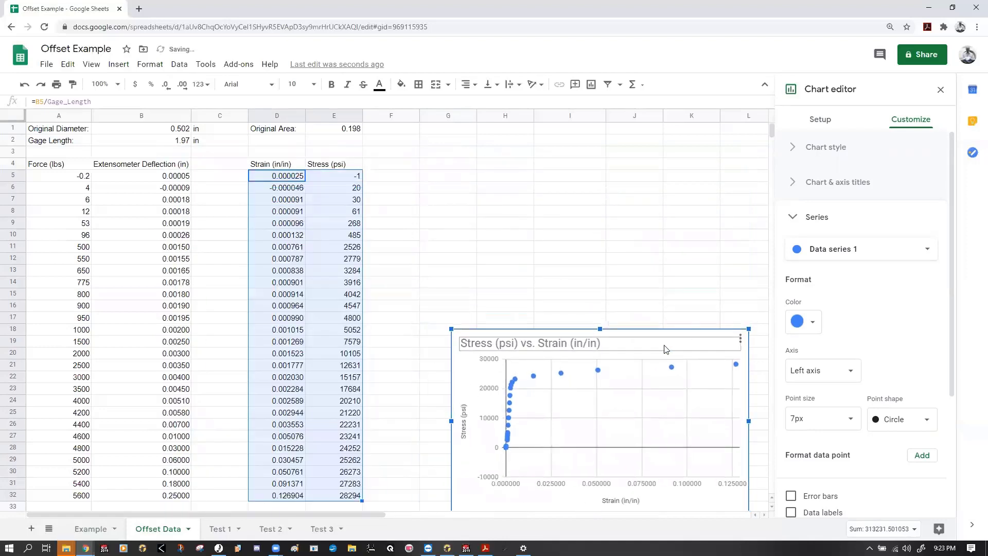
{"action": "left_click", "coordinate": [666, 350]}
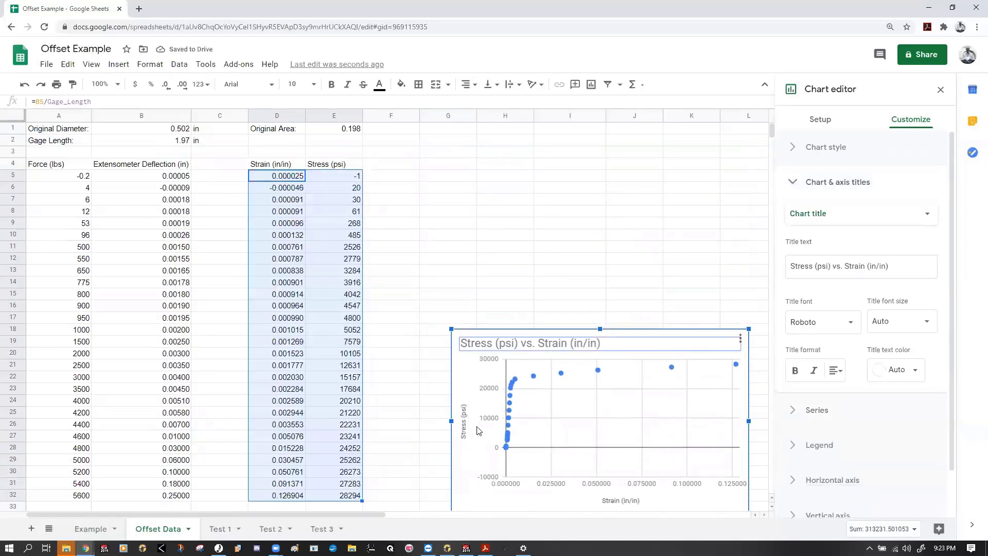
{"action": "left_click_drag", "start_coordinate": [473, 492], "coordinate": [479, 295]}
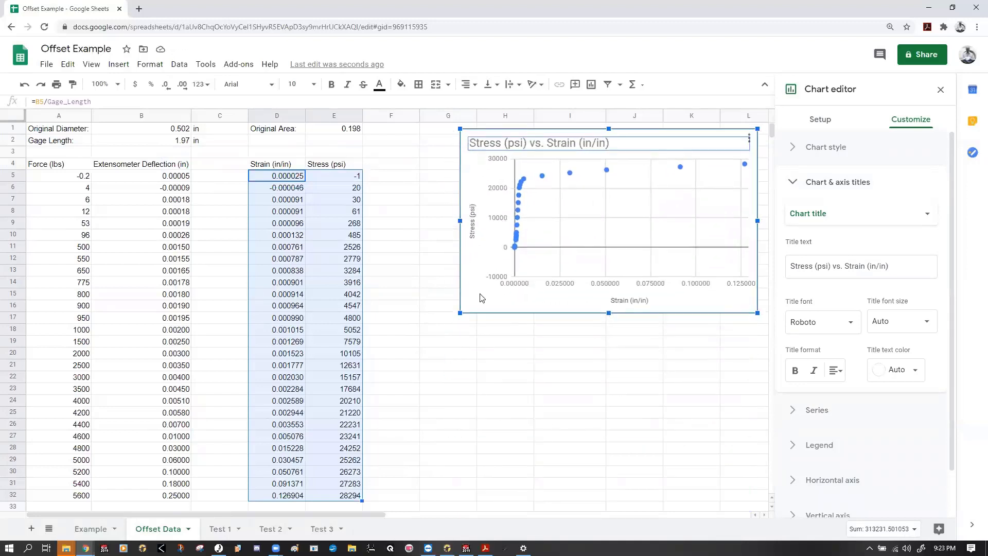
{"action": "left_click", "coordinate": [402, 222]}
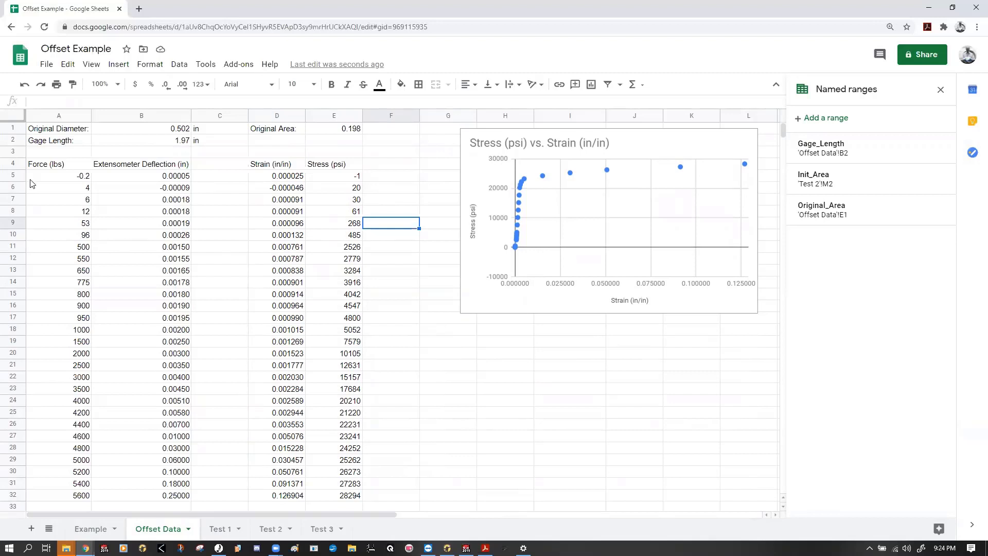
Delete rows 6–10 holding the 4 to 96 lbs readings.
{"action": "left_click", "coordinate": [79, 188]}
{"action": "left_click_drag", "start_coordinate": [168, 216], "coordinate": [335, 244]}
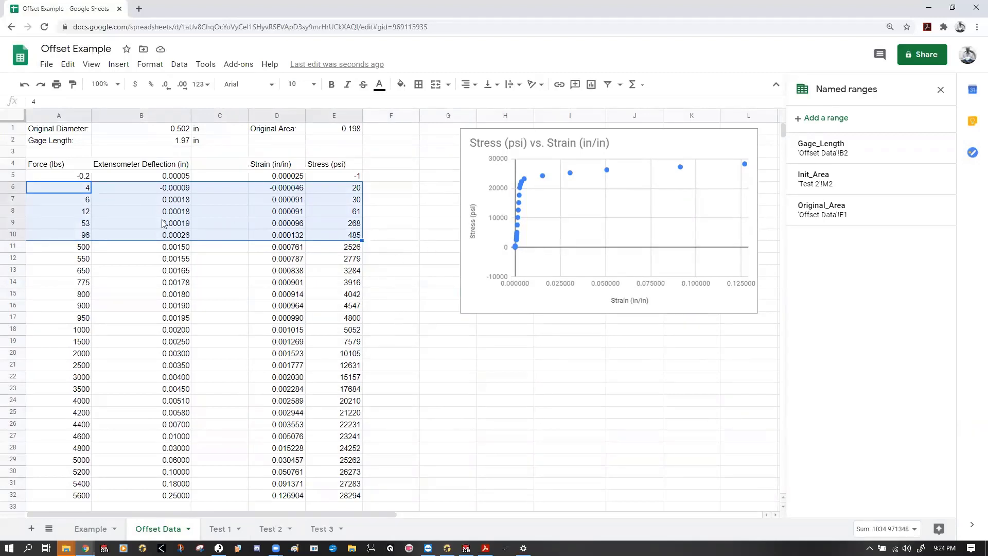
{"action": "left_click", "coordinate": [134, 223]}
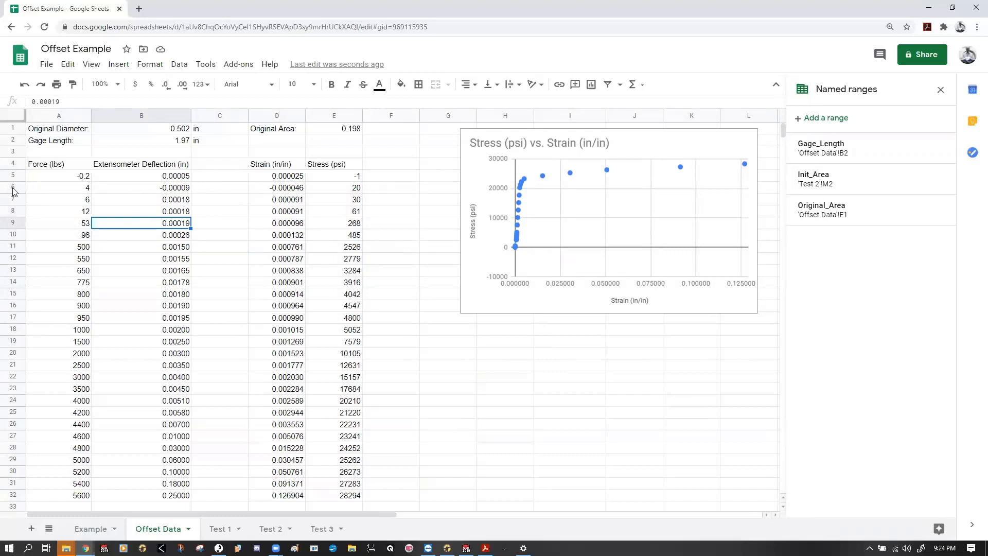
{"action": "left_click_drag", "start_coordinate": [7, 188], "coordinate": [6, 234]}
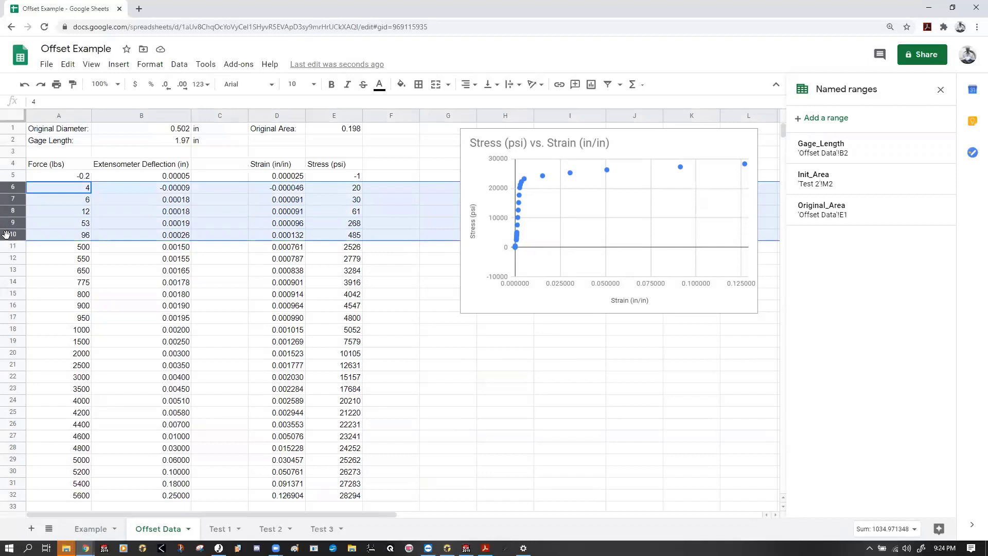
{"action": "right_click", "coordinate": [14, 199]}
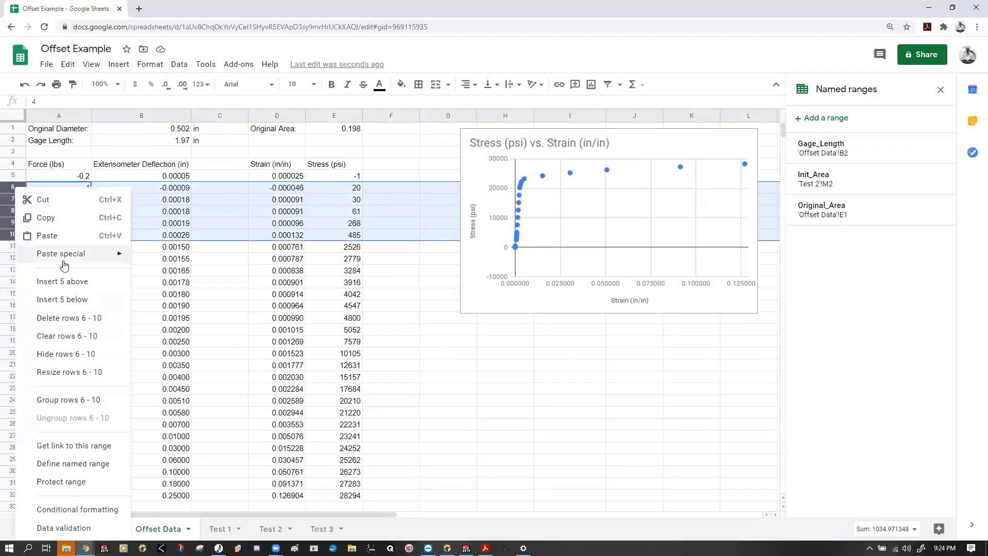
{"action": "left_click", "coordinate": [76, 318]}
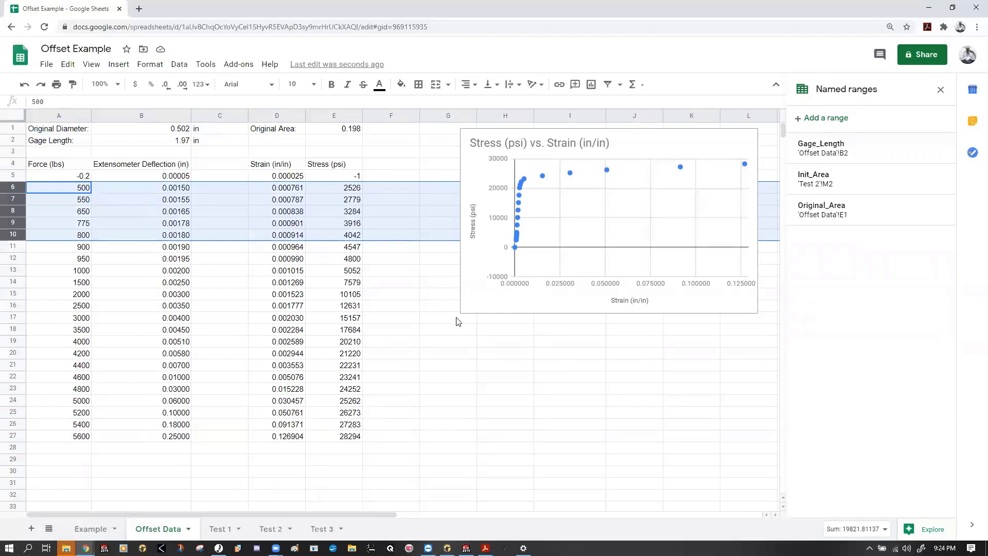
{"action": "left_click", "coordinate": [469, 309]}
Close the Named ranges panel and park the chart at roughly columns K–O, rows 15–32.
{"action": "left_click_drag", "start_coordinate": [459, 314], "coordinate": [148, 505]}
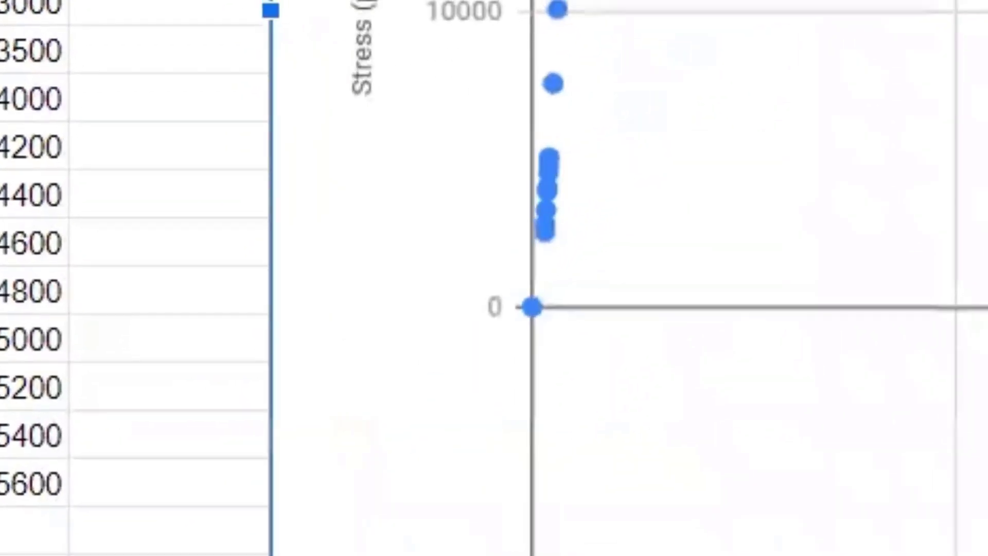
{"action": "mouse_move", "coordinate": [570, 157]}
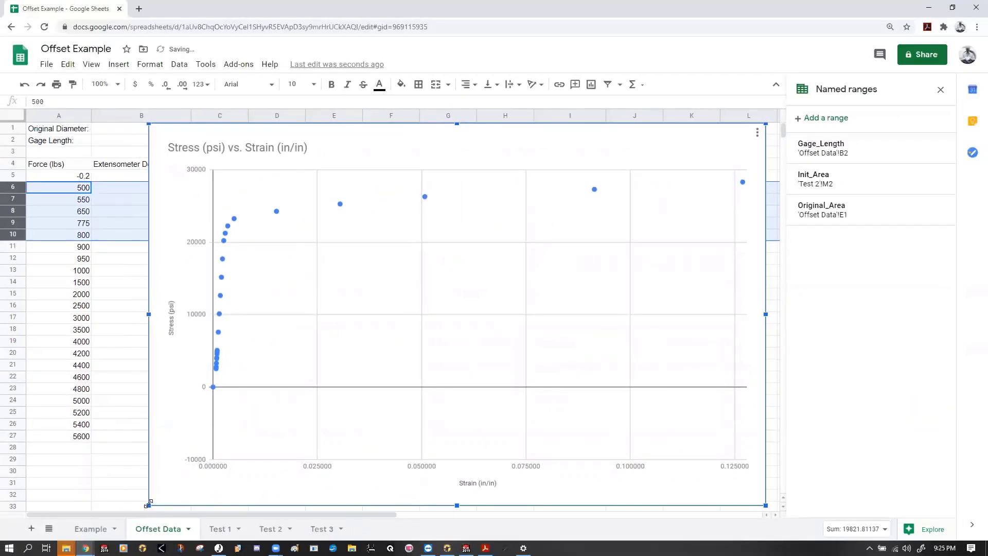
{"action": "left_click_drag", "start_coordinate": [291, 479], "coordinate": [651, 310]}
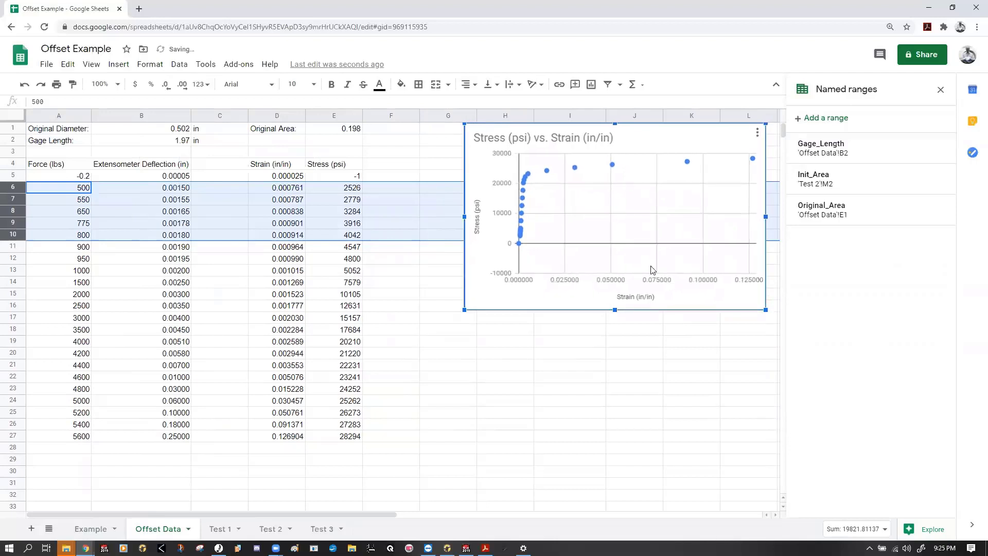
{"action": "left_click", "coordinate": [940, 89]}
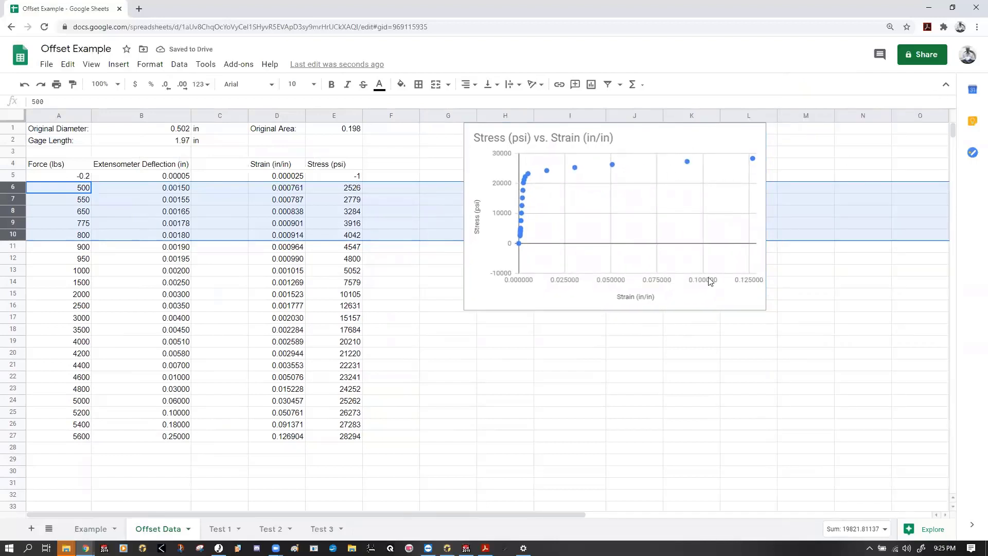
{"action": "left_click", "coordinate": [672, 145]}
{"action": "left_click_drag", "start_coordinate": [675, 146], "coordinate": [834, 311]}
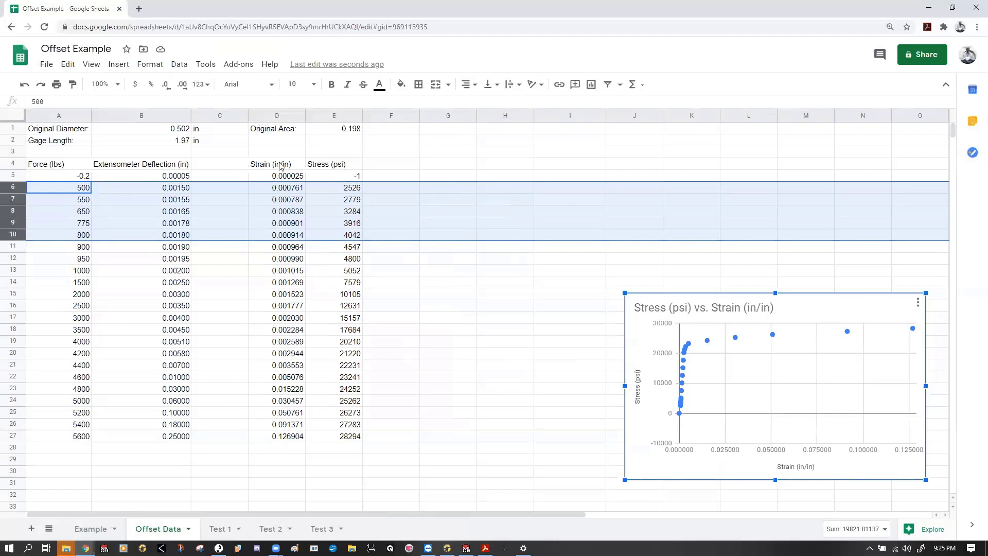
Copy the Strain (in/in) and Stress (psi) headers from D4:E4 into G4:H4.
{"action": "left_click_drag", "start_coordinate": [291, 165], "coordinate": [321, 166]}
{"action": "key", "text": "ctrl+c"}
{"action": "left_click", "coordinate": [443, 166]}
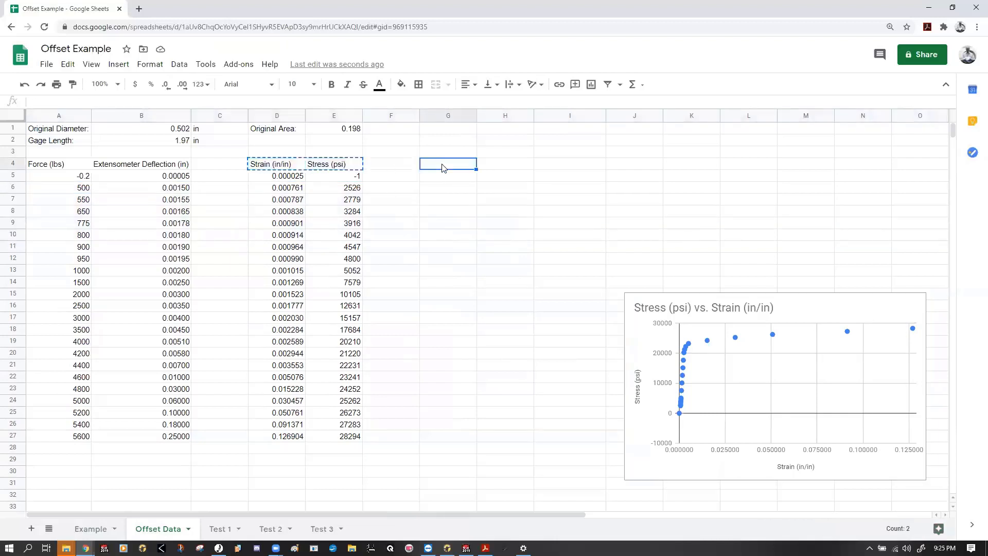
{"action": "key", "text": "ctrl+v"}
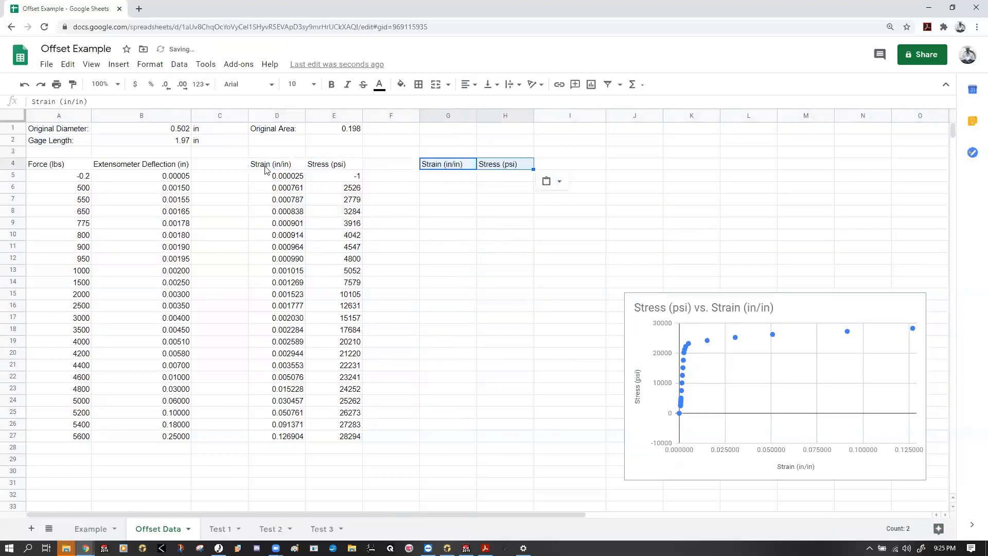
Rename D4 to 'Shifted Strain (in/in)' and widen column D to fit it.
{"action": "left_click", "coordinate": [252, 166]}
{"action": "double_click", "coordinate": [252, 166]}
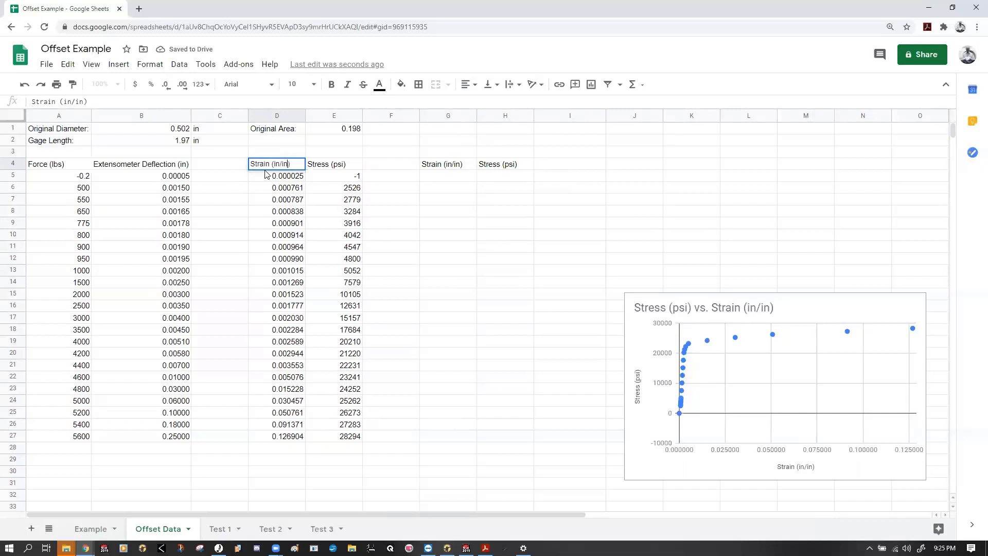
{"action": "key", "text": "Home"}
{"action": "type", "text": "Shi"}
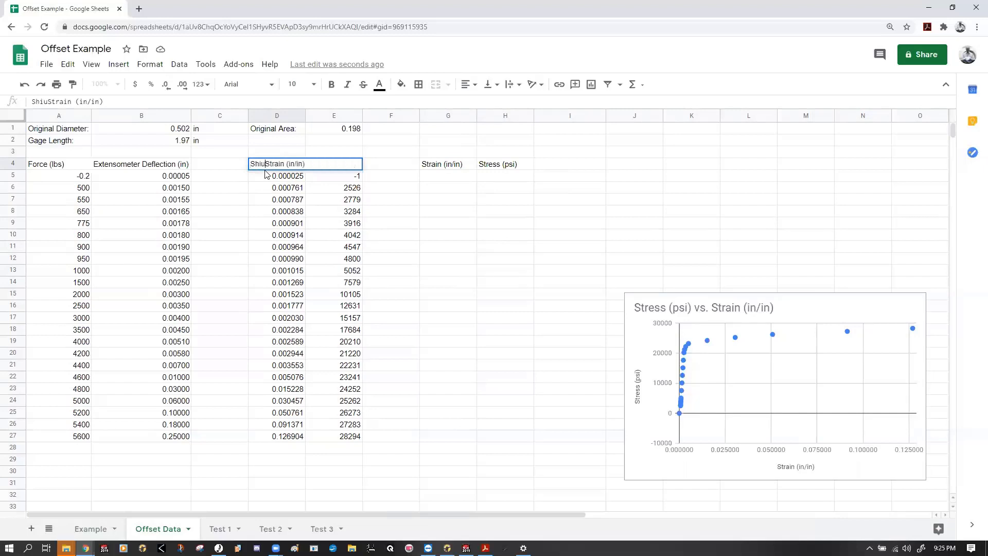
{"action": "type", "text": "fted"}
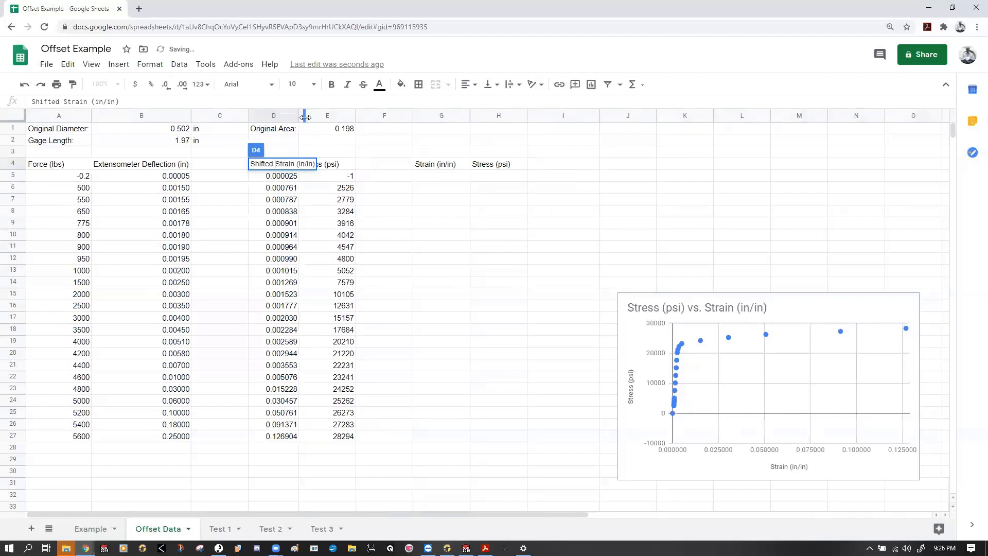
{"action": "left_click_drag", "start_coordinate": [305, 118], "coordinate": [320, 118]}
{"action": "left_click", "coordinate": [363, 164]}
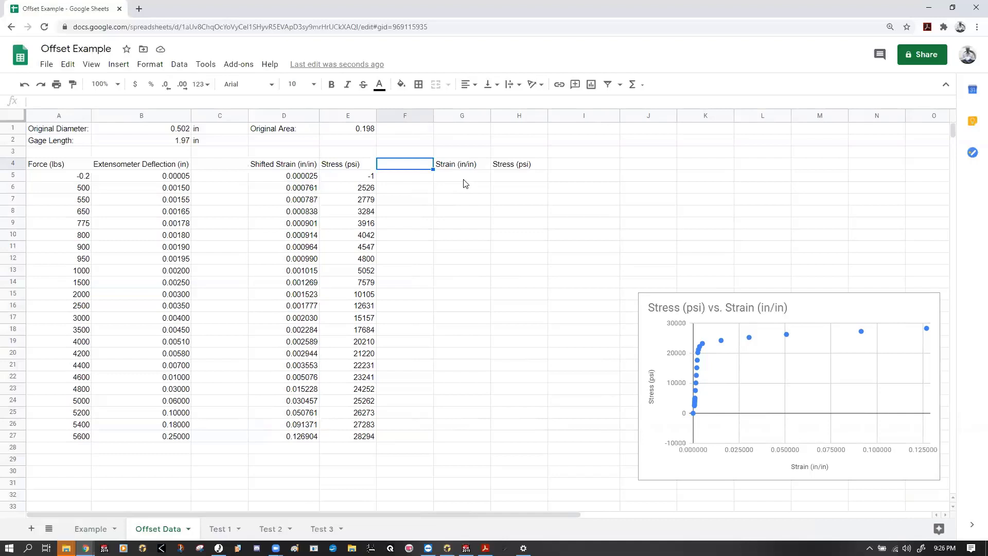
Enter the label 'Elastic Modulus:' in cell G1.
{"action": "left_click", "coordinate": [465, 183]}
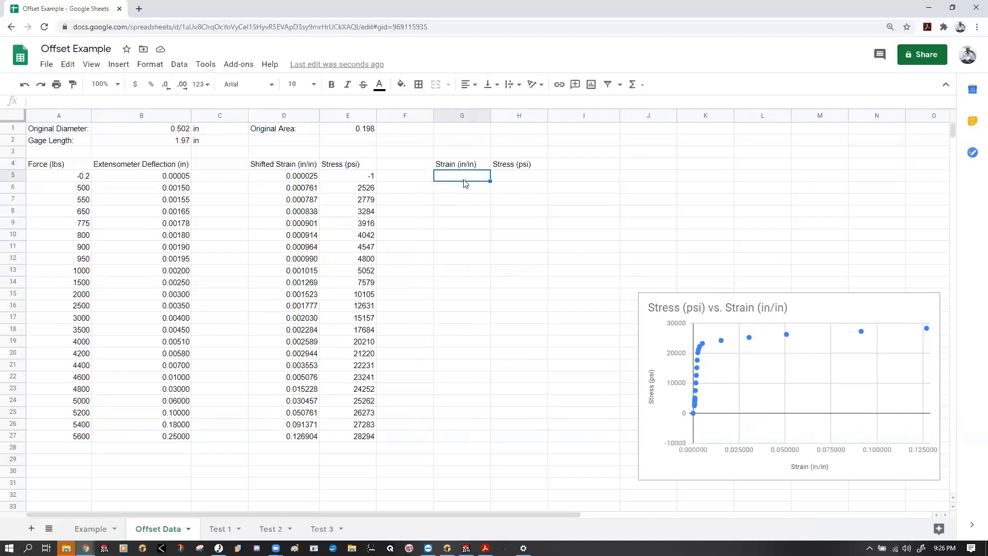
{"action": "key", "text": "Up"}
{"action": "key", "text": "Up"}
{"action": "key", "text": "Up"}
{"action": "key", "text": "Up"}
{"action": "type", "text": "Ela"}
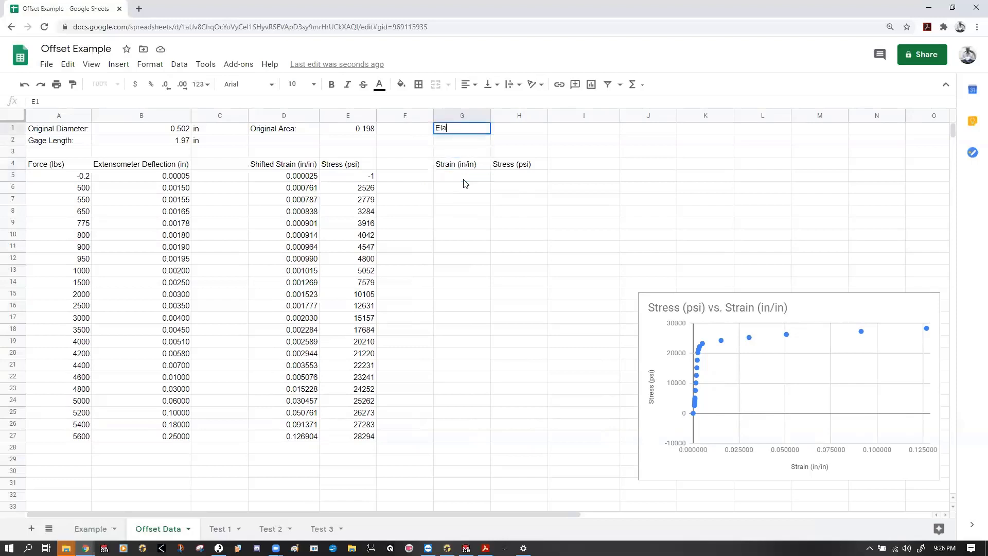
{"action": "type", "text": "stic Modulus:"}
{"action": "key", "text": "Tab"}
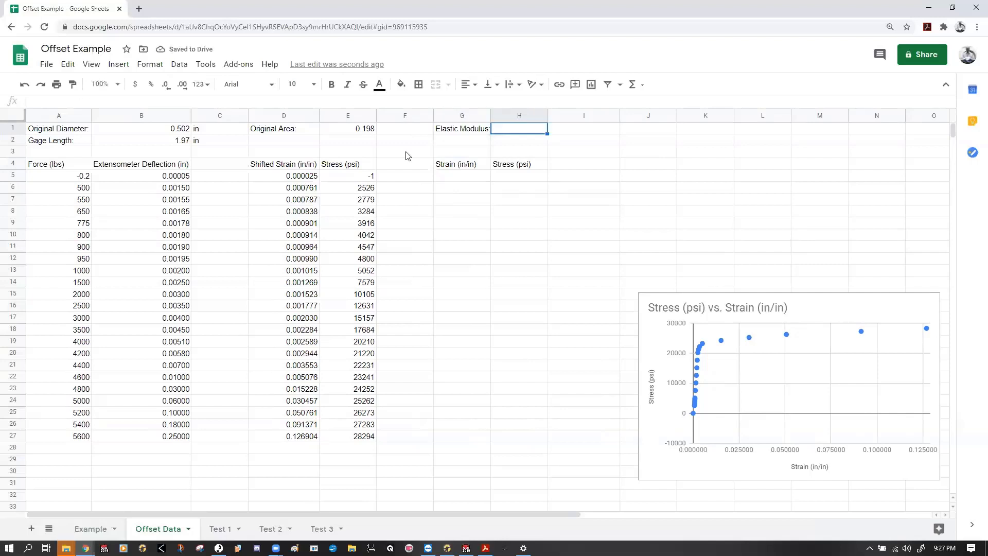
Enlarge the chart across columns F–L and inspect points along the elastic region.
{"action": "left_click", "coordinate": [833, 311]}
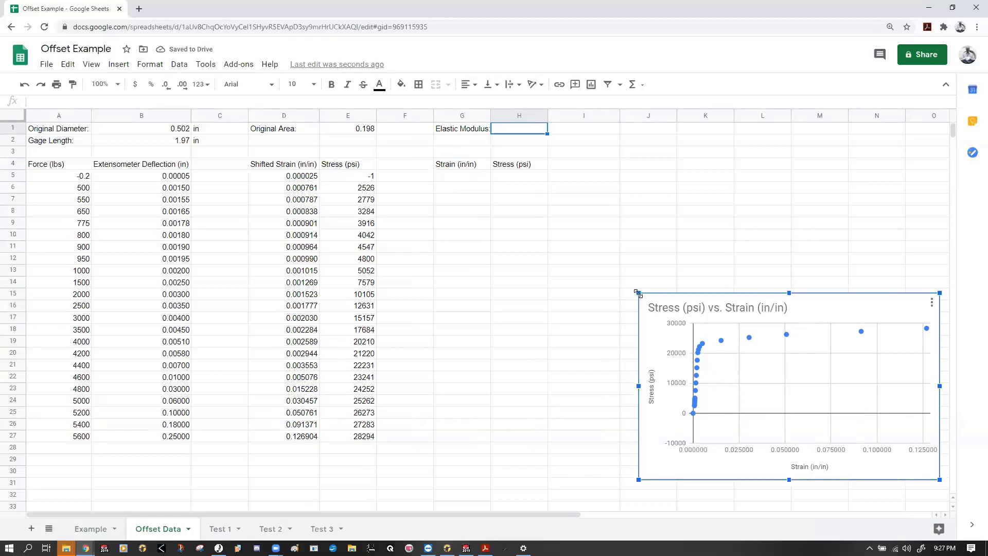
{"action": "left_click_drag", "start_coordinate": [639, 293], "coordinate": [361, 172]}
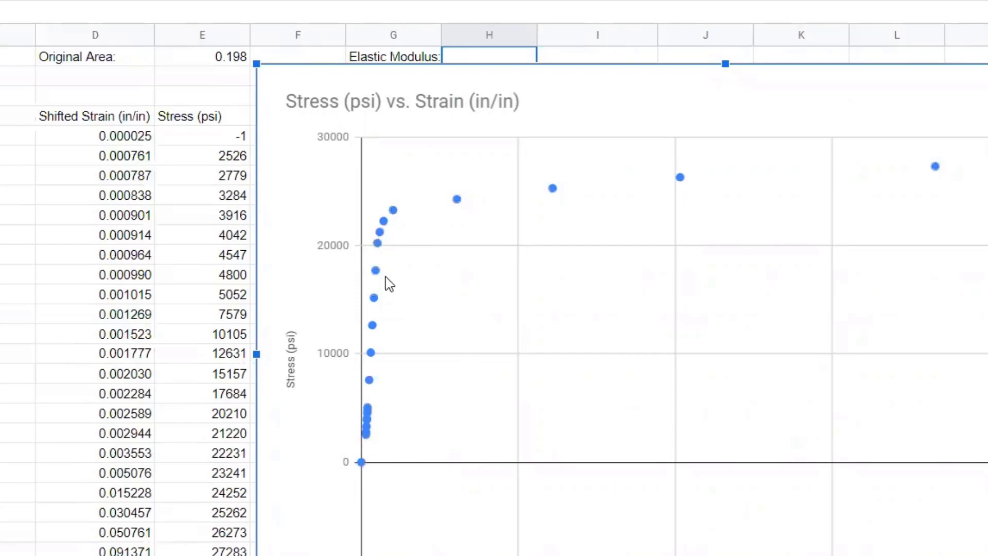
{"action": "mouse_move", "coordinate": [377, 340]}
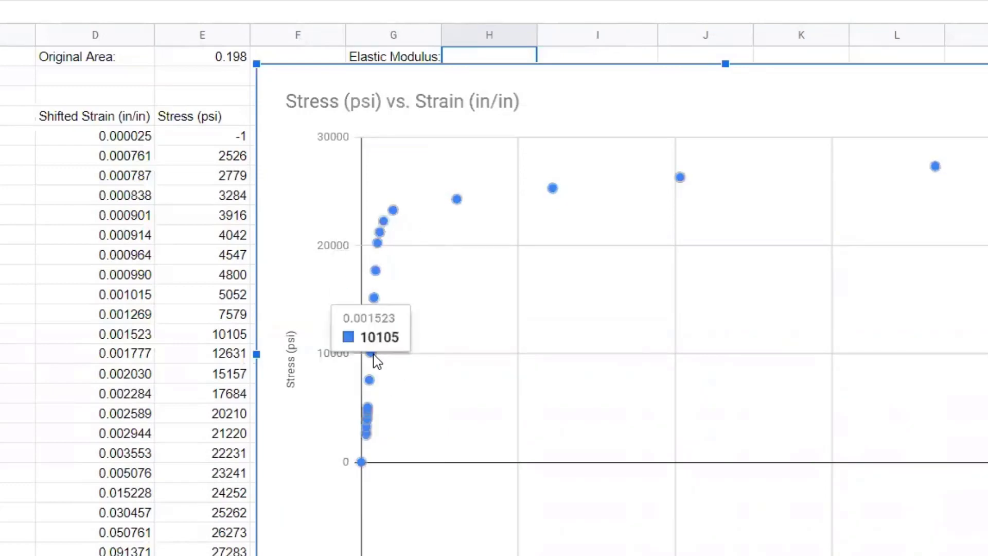
{"action": "mouse_move", "coordinate": [373, 278]}
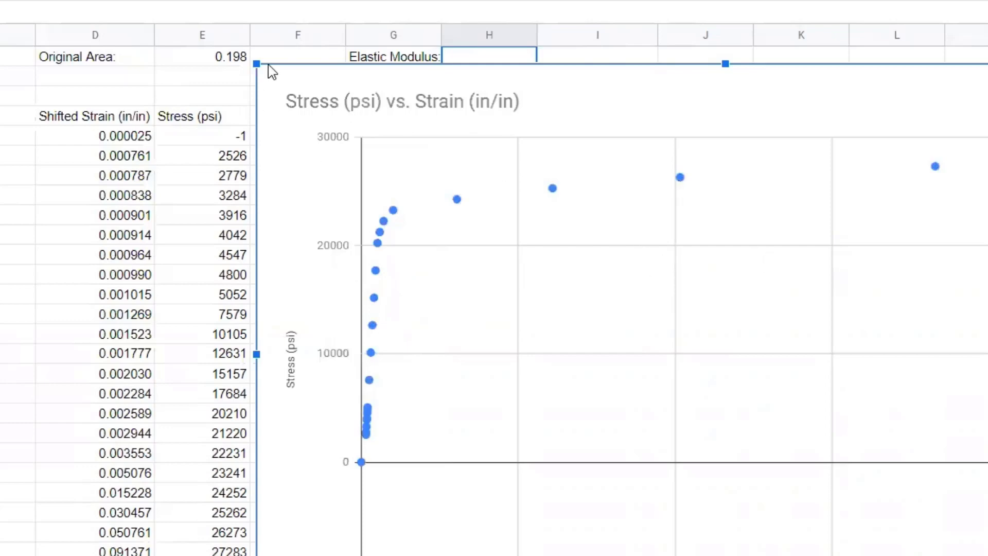
Move the chart aside and begin the H1 modulus formula with the stress difference E18-E15.
{"action": "left_click_drag", "start_coordinate": [257, 66], "coordinate": [461, 193]}
{"action": "left_click_drag", "start_coordinate": [627, 301], "coordinate": [881, 458]}
{"action": "left_click", "coordinate": [473, 68]}
{"action": "type", "text": "=("}
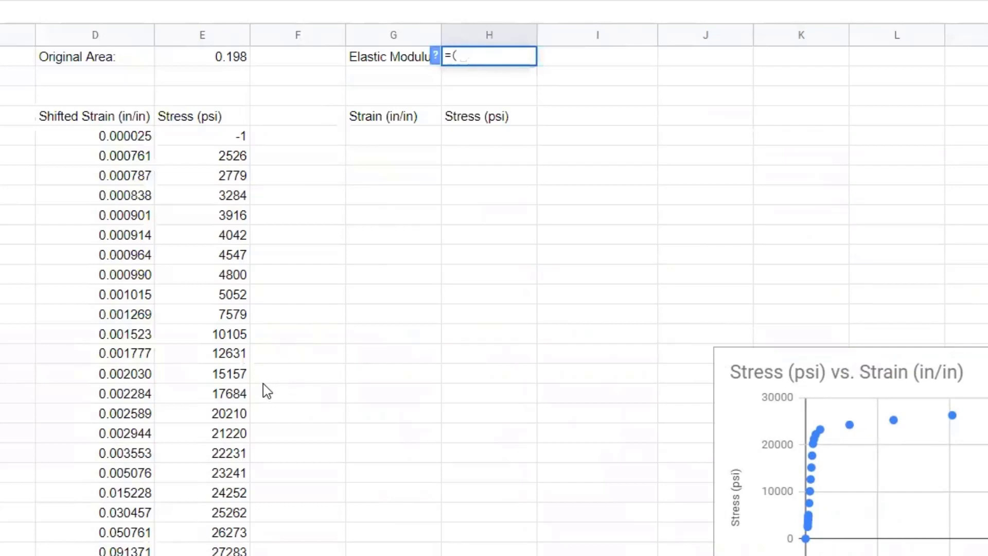
{"action": "left_click", "coordinate": [228, 394]}
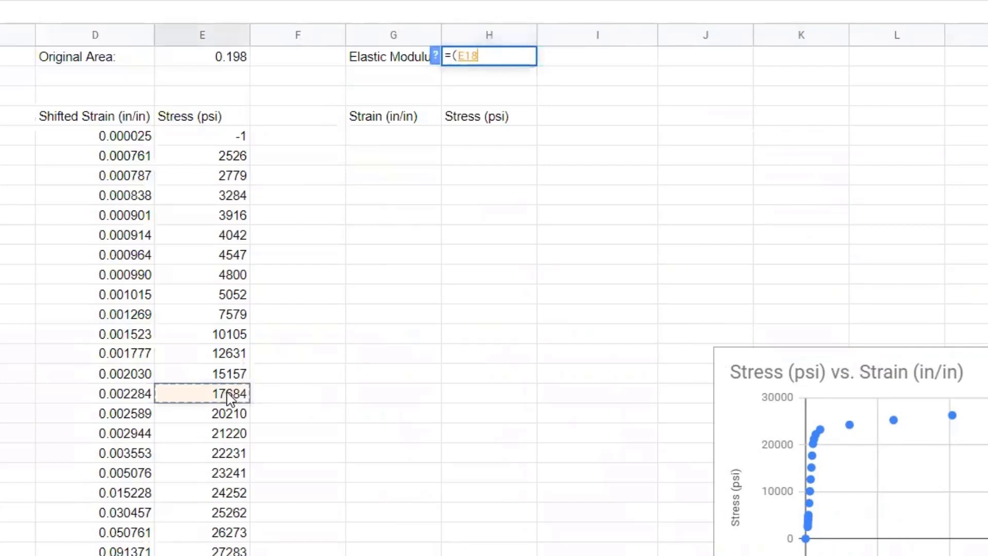
{"action": "type", "text": "-"}
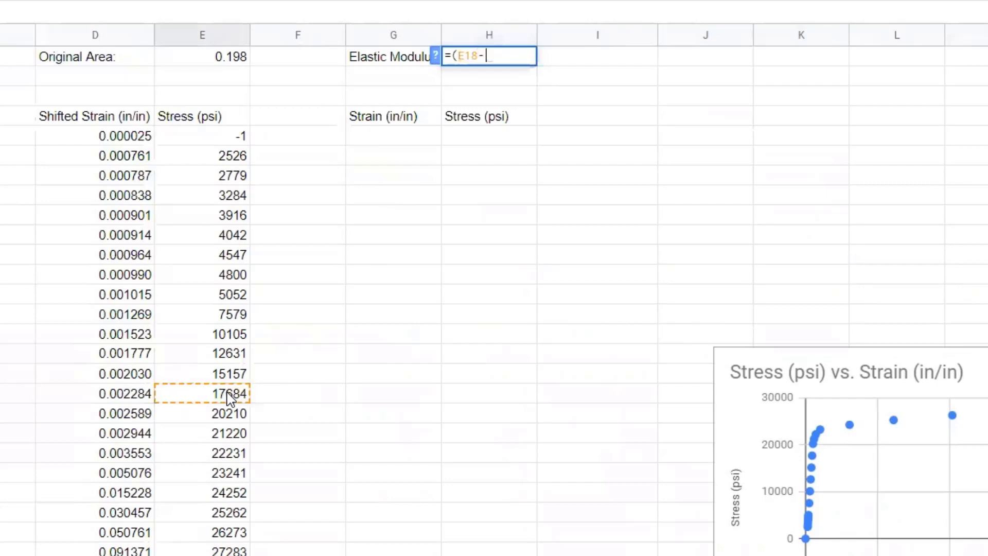
{"action": "left_click", "coordinate": [224, 337]}
Divide by the strain difference D18-D15 so H1 shows the modulus 9953342.
{"action": "type", "text": ")/("}
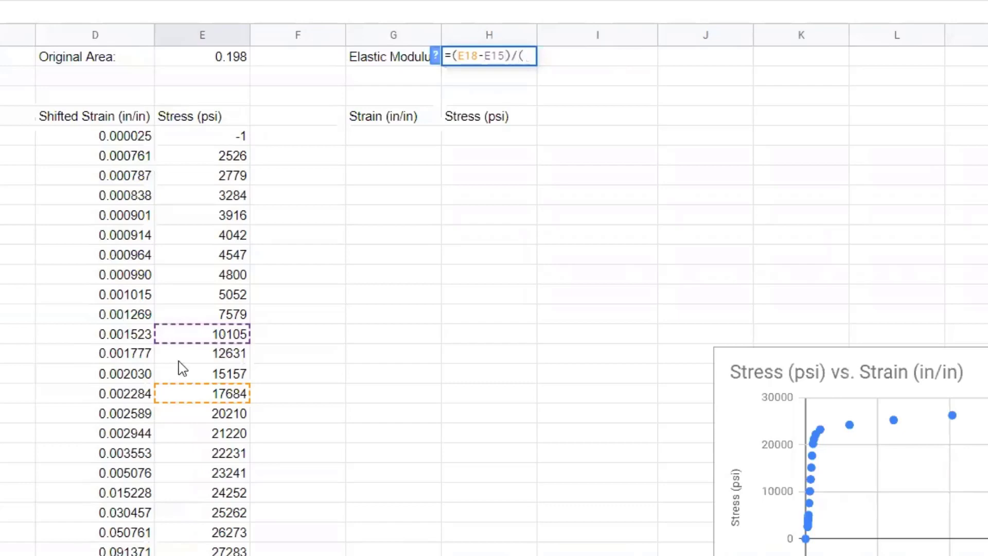
{"action": "left_click", "coordinate": [131, 401]}
{"action": "type", "text": "-"}
{"action": "left_click", "coordinate": [128, 339]}
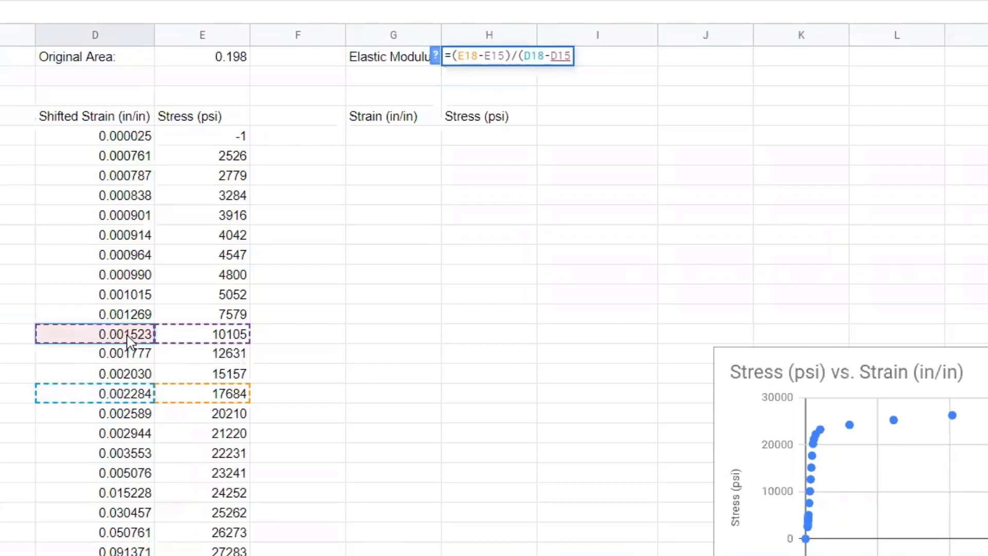
{"action": "type", "text": ")"}
{"action": "key", "text": "Return"}
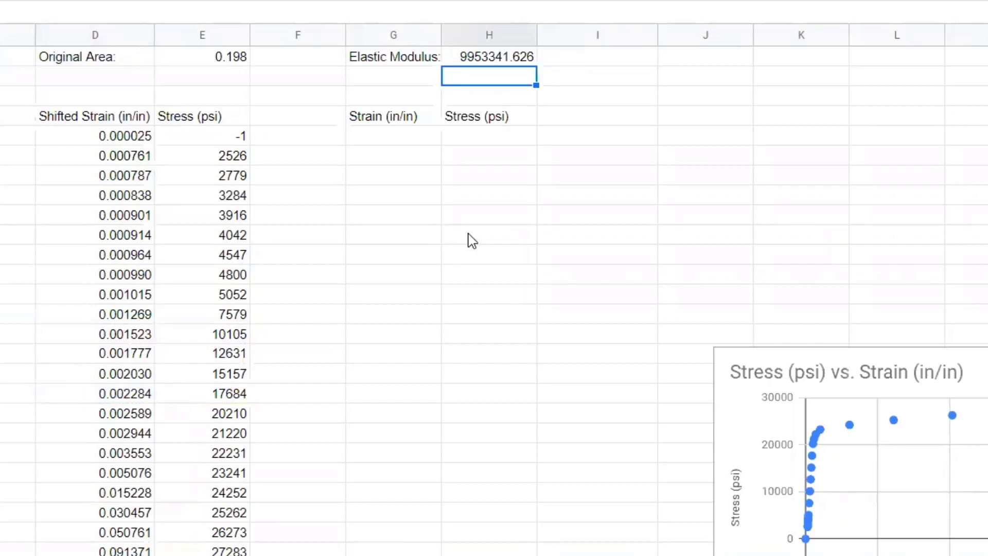
{"action": "left_click", "coordinate": [505, 61]}
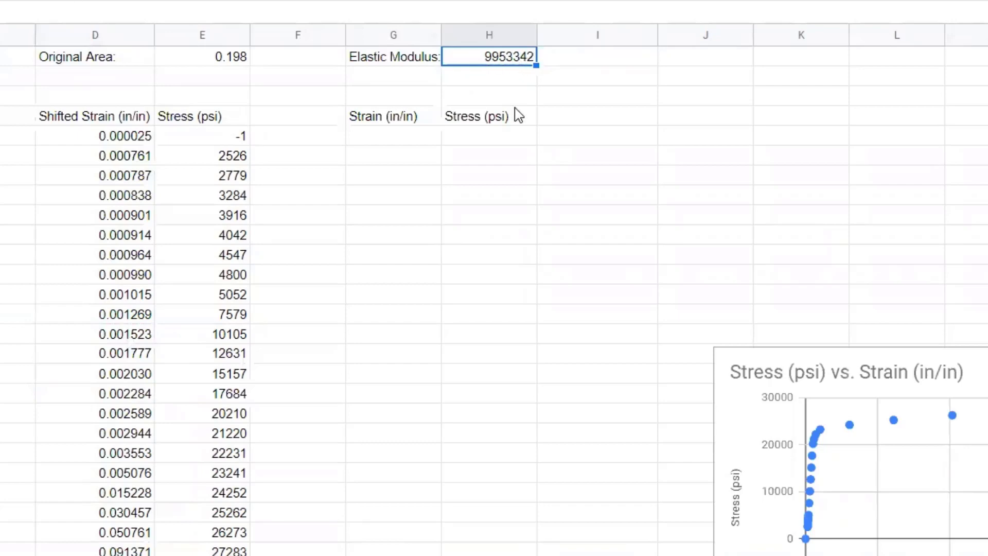
{"action": "left_click", "coordinate": [566, 67]}
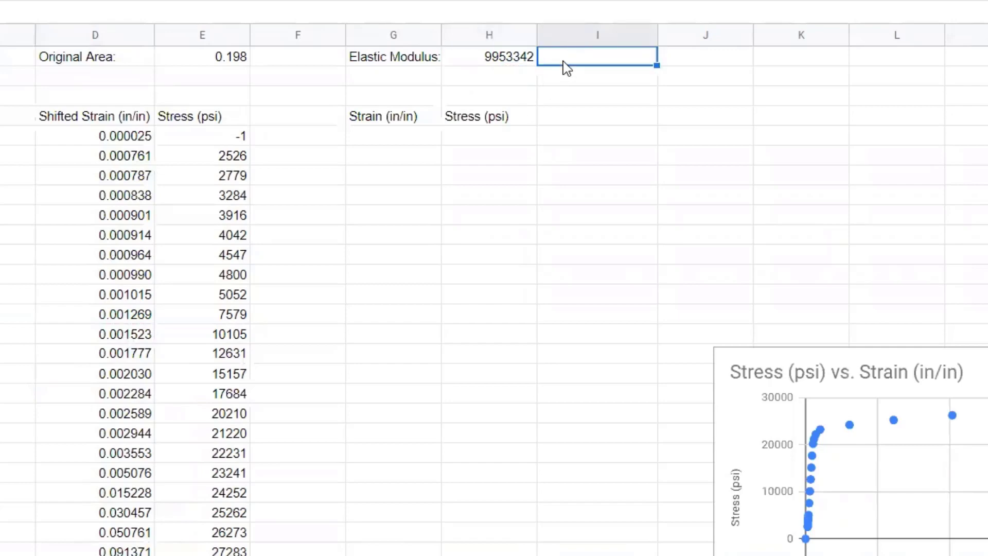
Enter 'psi' as the unit in I1 and the label 'Strain Shift:' in G2.
{"action": "type", "text": "psi"}
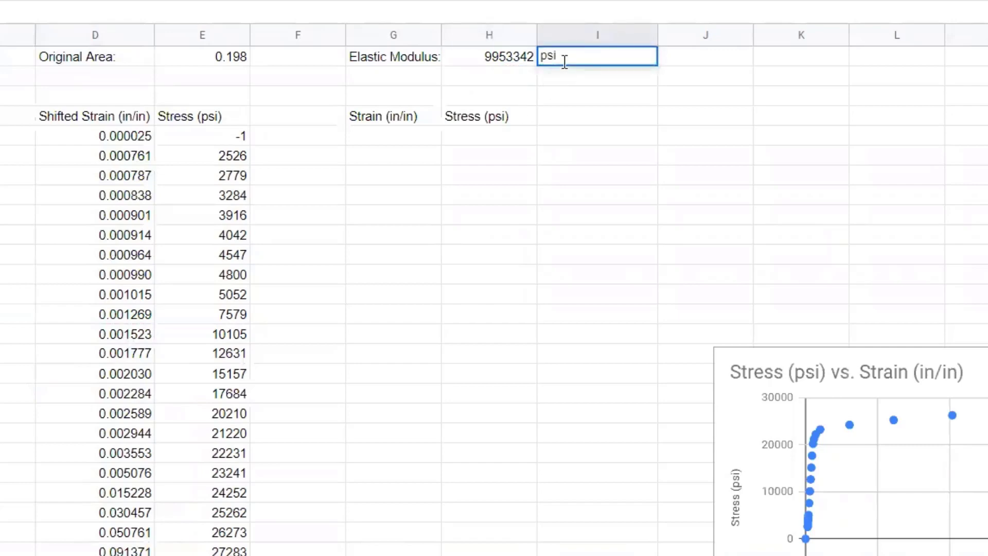
{"action": "key", "text": "Return"}
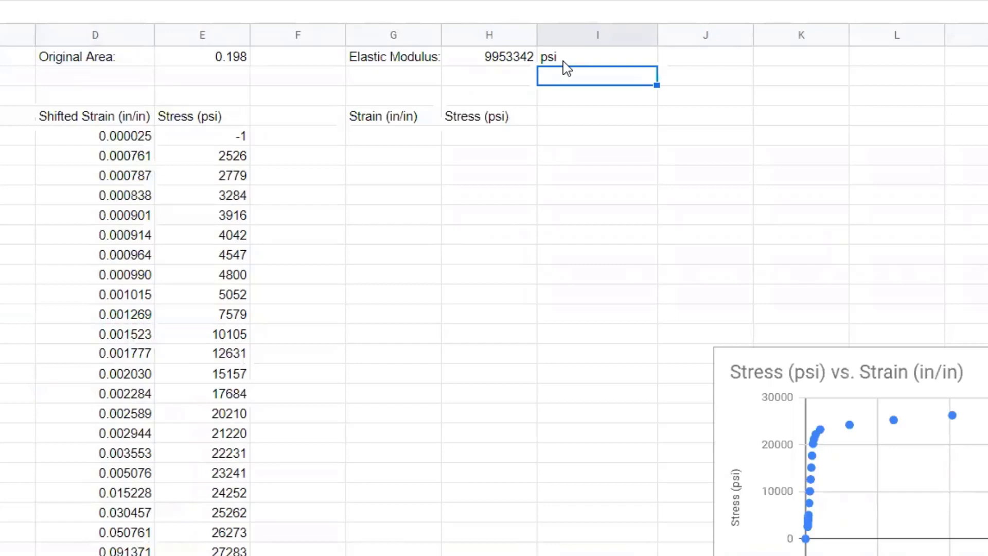
{"action": "key", "text": "Left"}
{"action": "key", "text": "Left"}
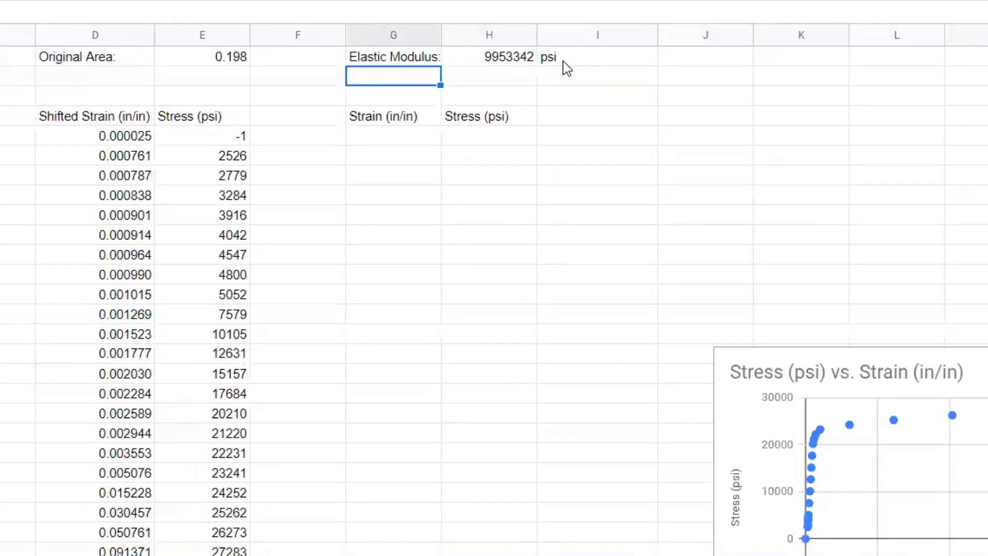
{"action": "key", "text": "Down"}
{"action": "key", "text": "Down"}
{"action": "key", "text": "Down"}
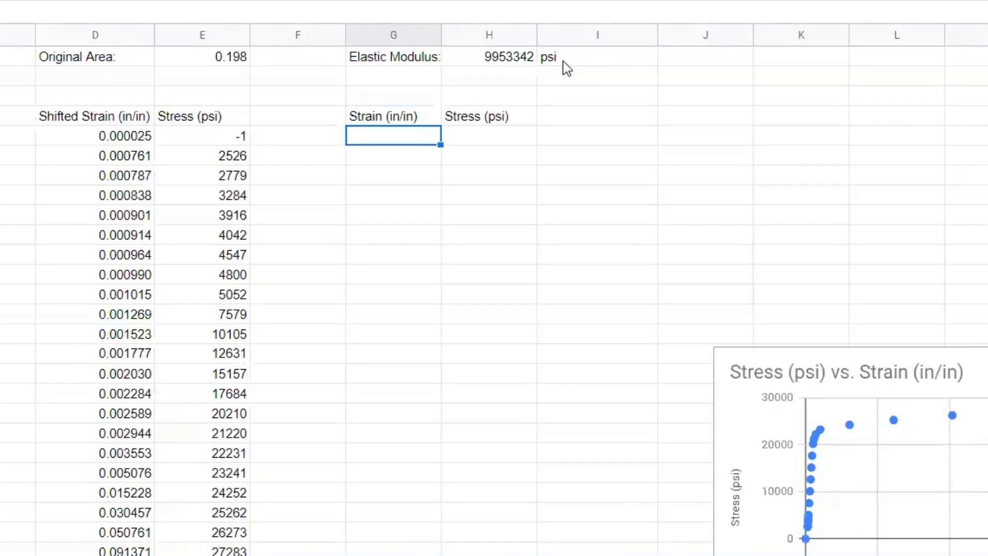
{"action": "key", "text": "Up"}
{"action": "key", "text": "Up"}
{"action": "key", "text": "Up"}
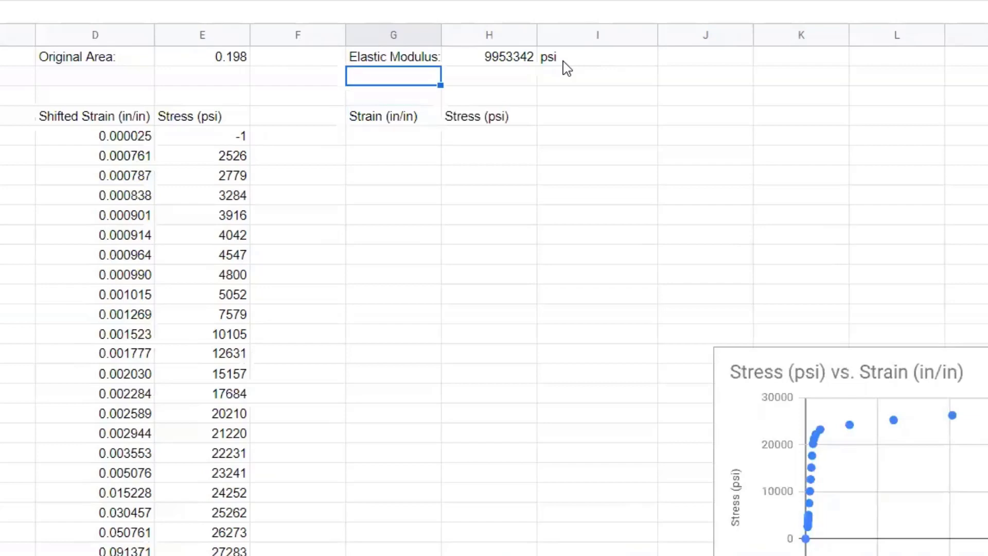
{"action": "type", "text": "Strain S"}
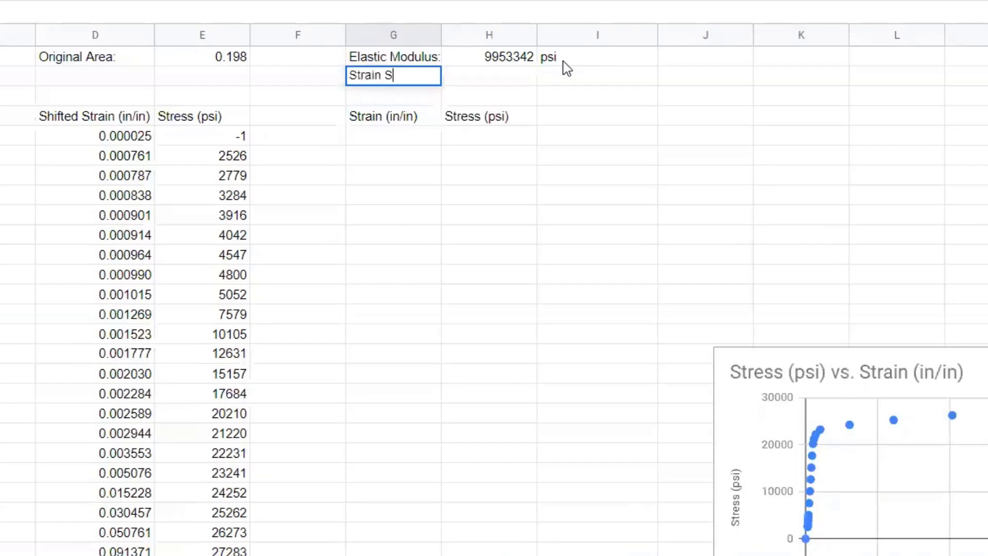
{"action": "type", "text": "hift:"}
{"action": "key", "text": "Tab"}
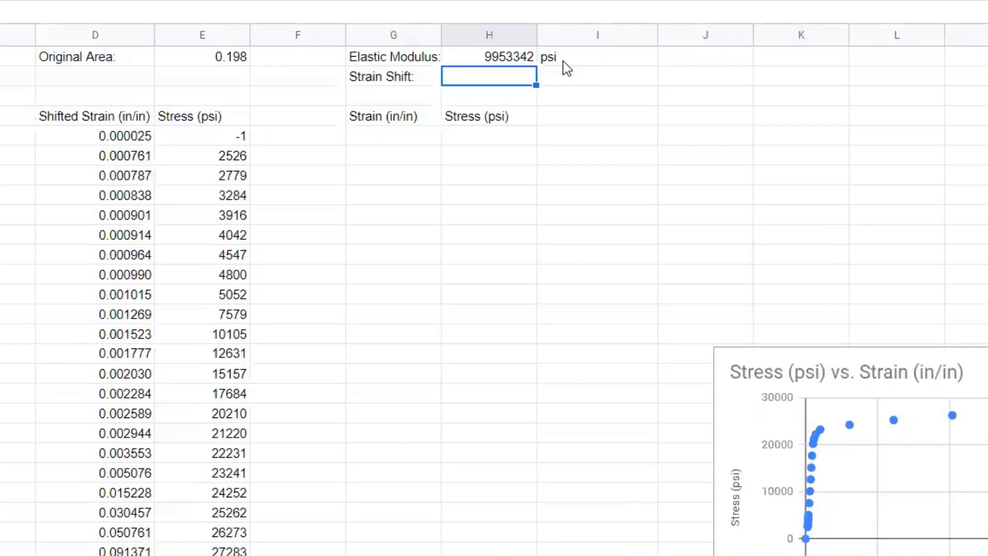
Enter =E5 in H5 and fill it down so column H mirrors stresses from -1 to 28294.
{"action": "left_click", "coordinate": [478, 138]}
{"action": "type", "text": "="}
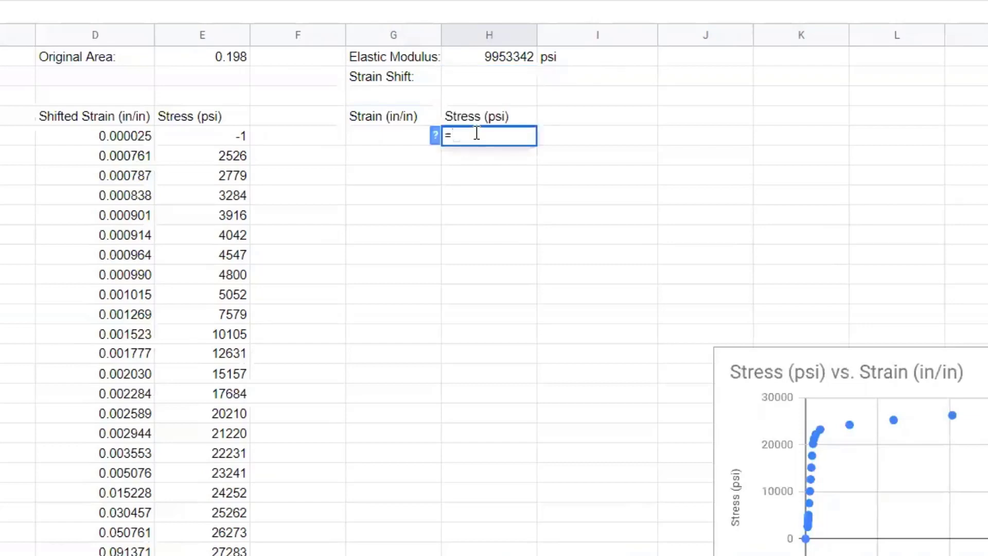
{"action": "key", "text": "Left"}
{"action": "key", "text": "Left"}
{"action": "key", "text": "Left"}
{"action": "key", "text": "Return"}
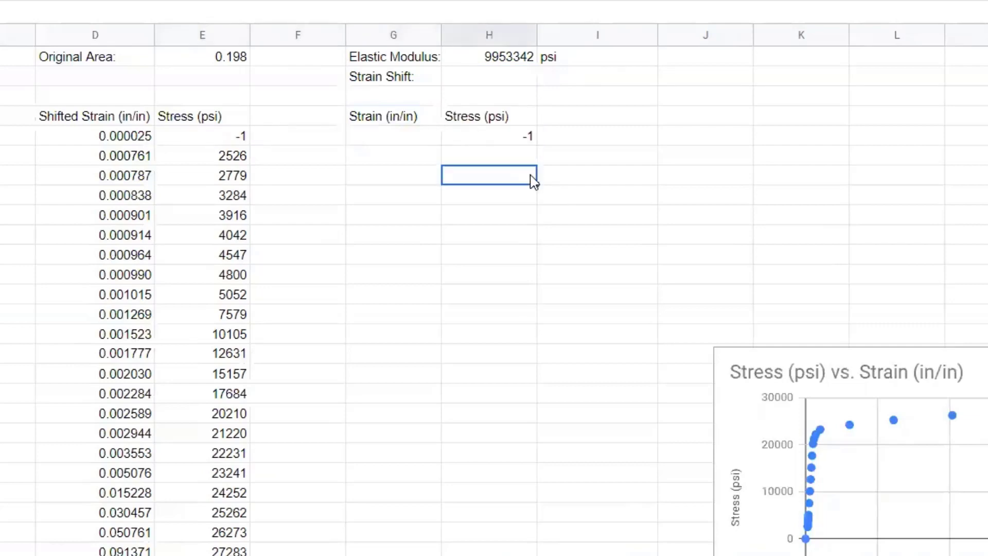
{"action": "left_click", "coordinate": [517, 142]}
{"action": "left_click_drag", "start_coordinate": [535, 144], "coordinate": [539, 553]}
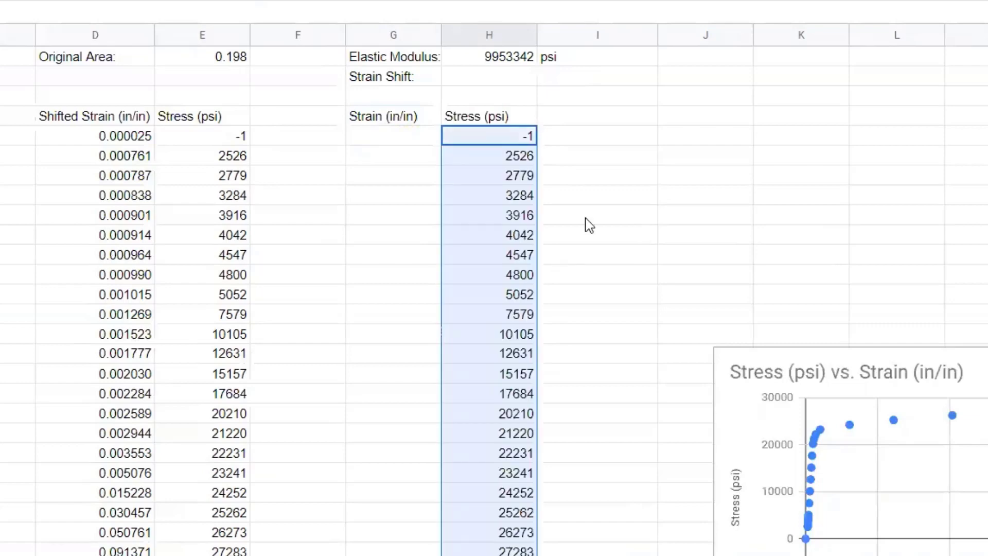
{"action": "left_click", "coordinate": [415, 140]}
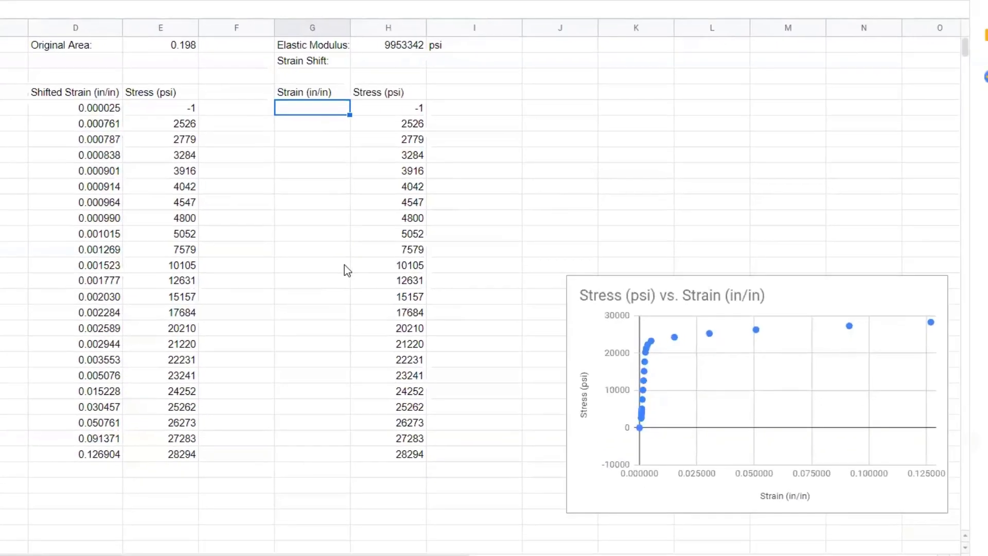
Enter =D15-H15/H1 in H2, giving a strain shift of 0.000508.
{"action": "left_click", "coordinate": [405, 63]}
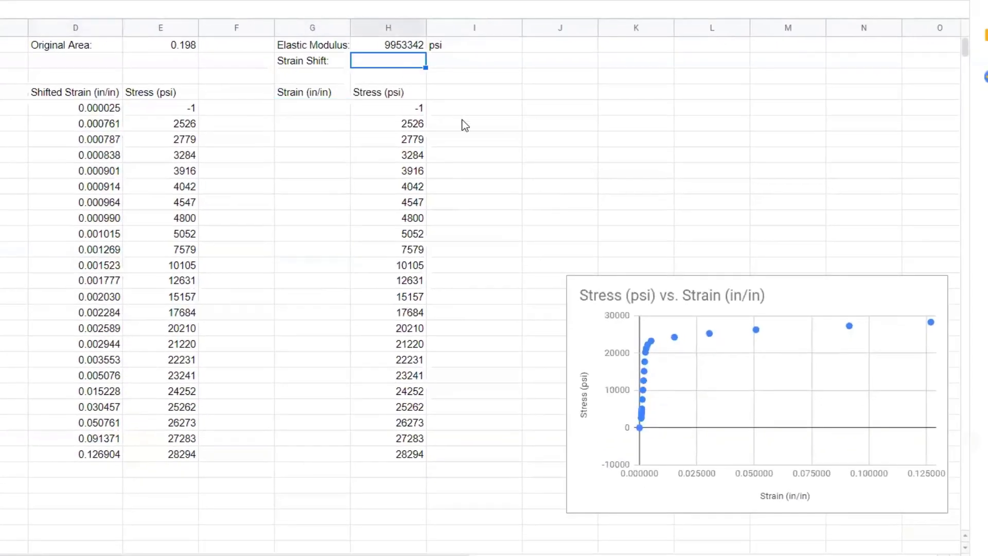
{"action": "type", "text": "="}
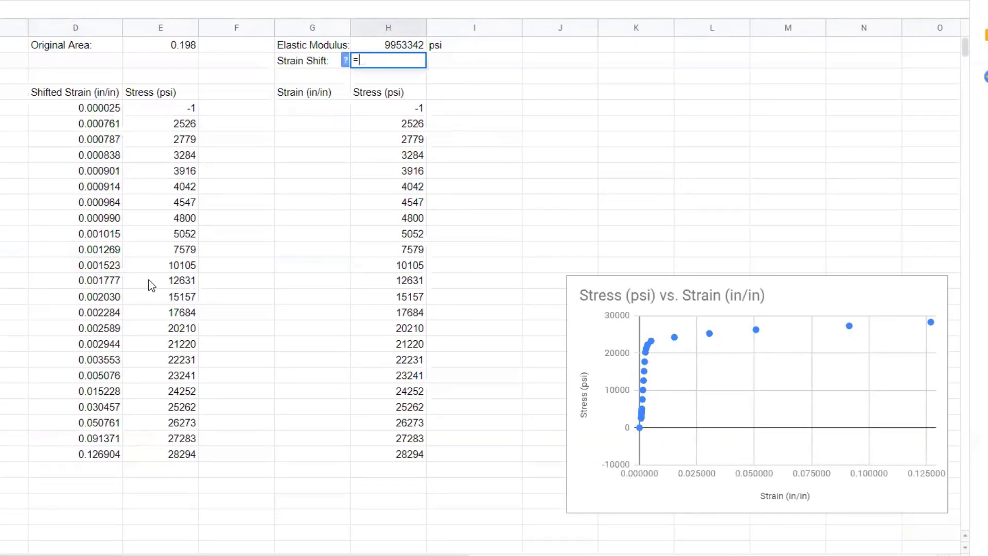
{"action": "left_click", "coordinate": [110, 268]}
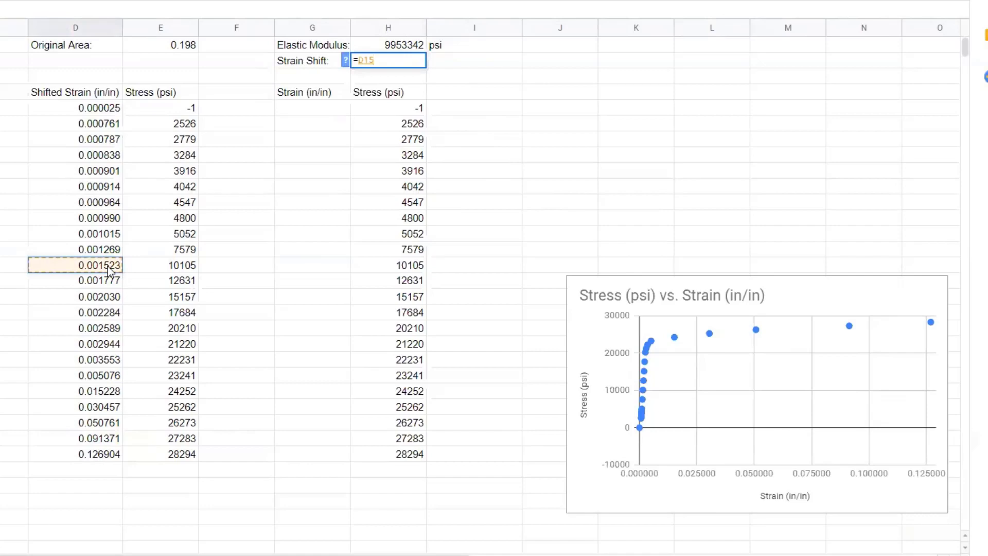
{"action": "type", "text": "-"}
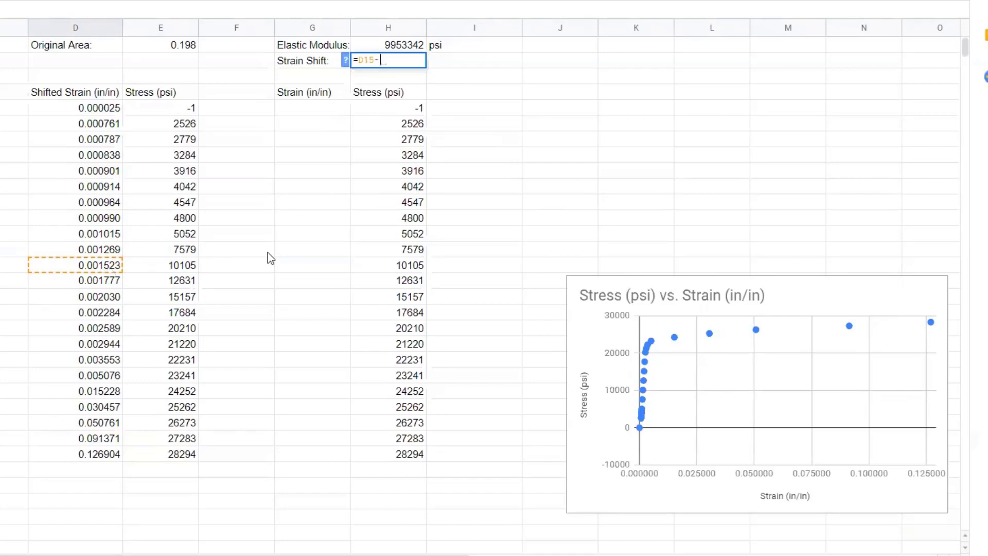
{"action": "left_click", "coordinate": [402, 265]}
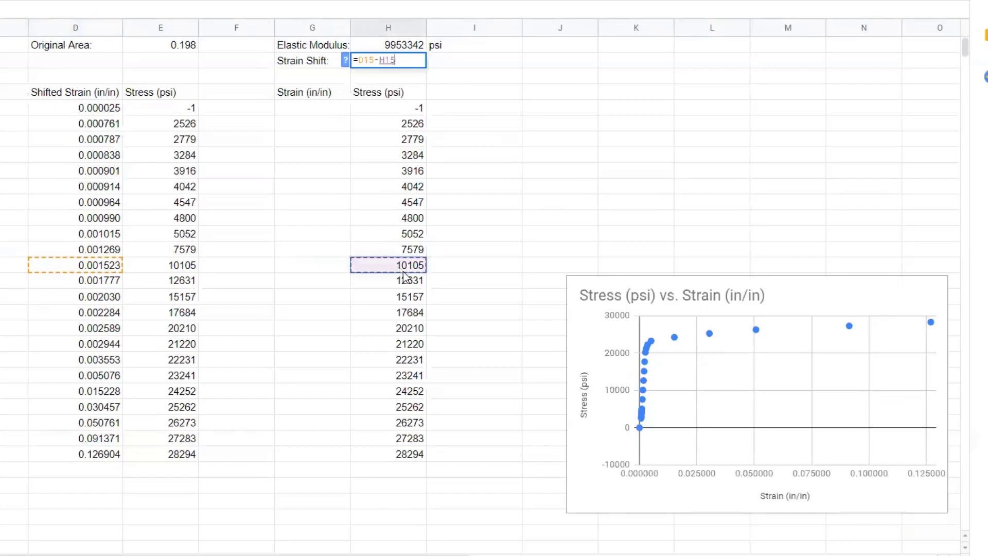
{"action": "type", "text": "/"}
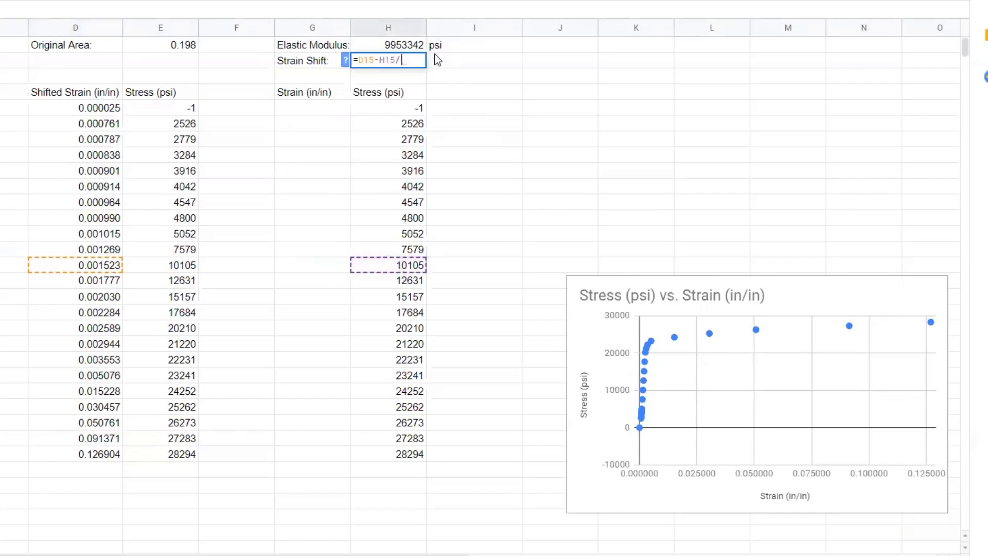
{"action": "left_click", "coordinate": [411, 45]}
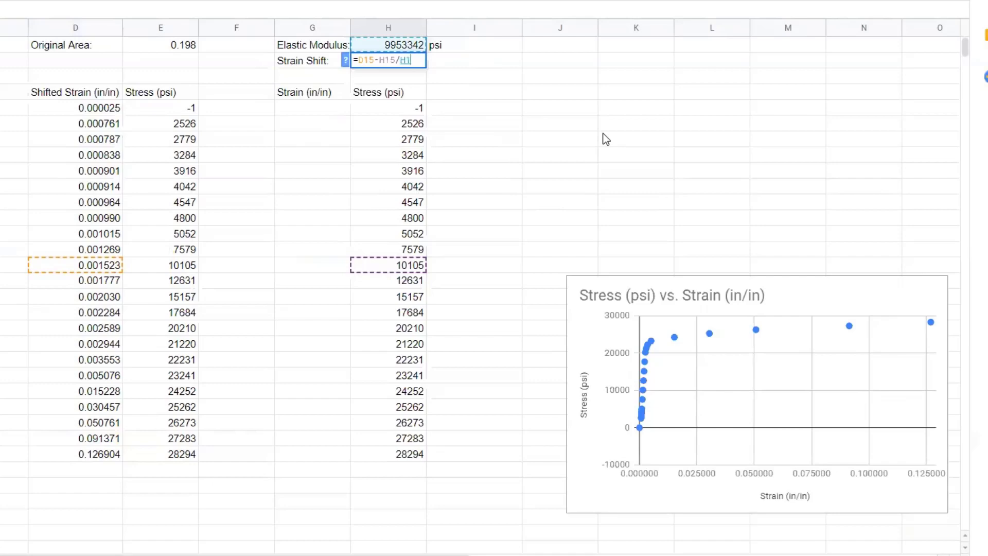
{"action": "key", "text": "Return"}
{"action": "key", "text": "Up"}
{"action": "key", "text": "Left"}
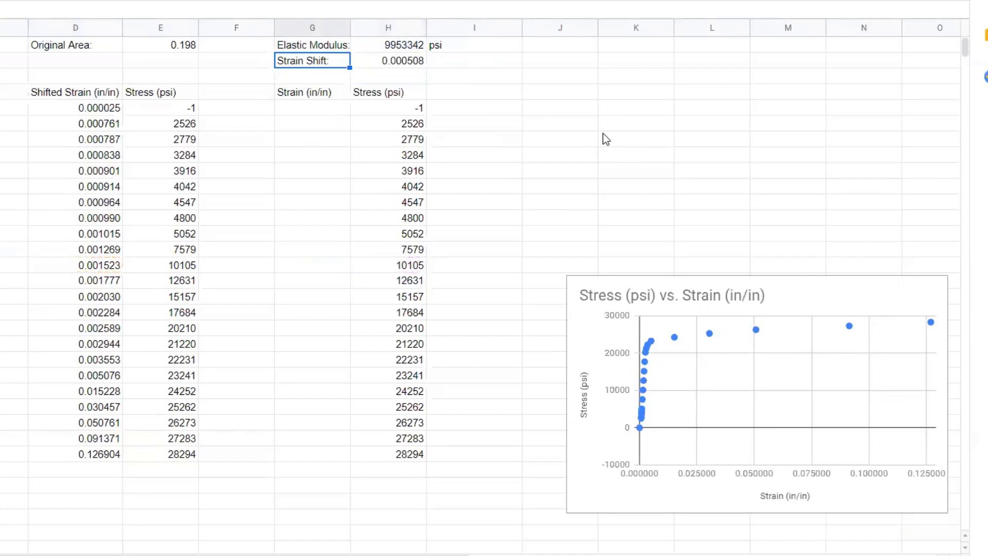
{"action": "key", "text": "Down"}
{"action": "key", "text": "Down"}
{"action": "key", "text": "Down"}
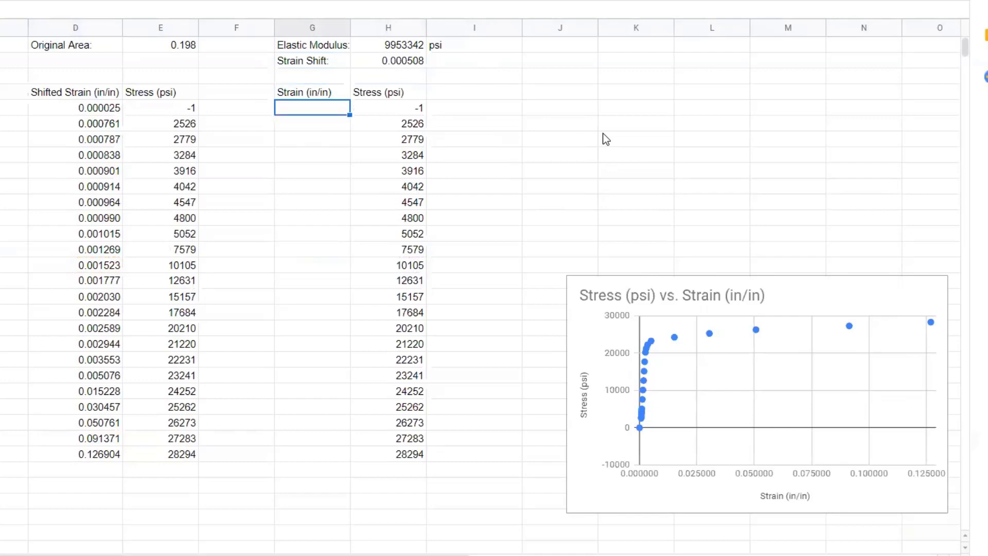
Enter =D5-H2 in G5 and fill it down to row 28, yielding #VALUE! and -25262 errors.
{"action": "type", "text": "="}
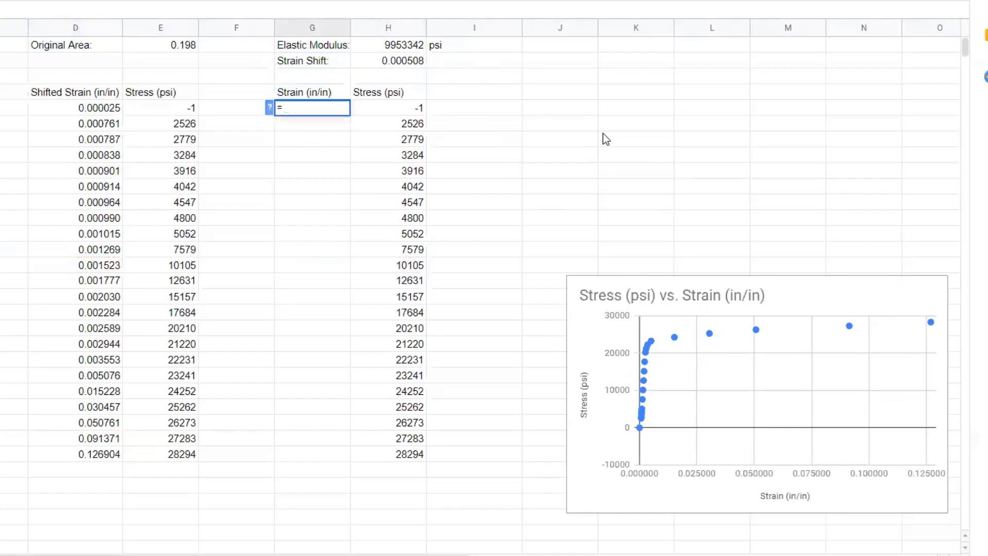
{"action": "key", "text": "Left"}
{"action": "key", "text": "Left"}
{"action": "key", "text": "Left"}
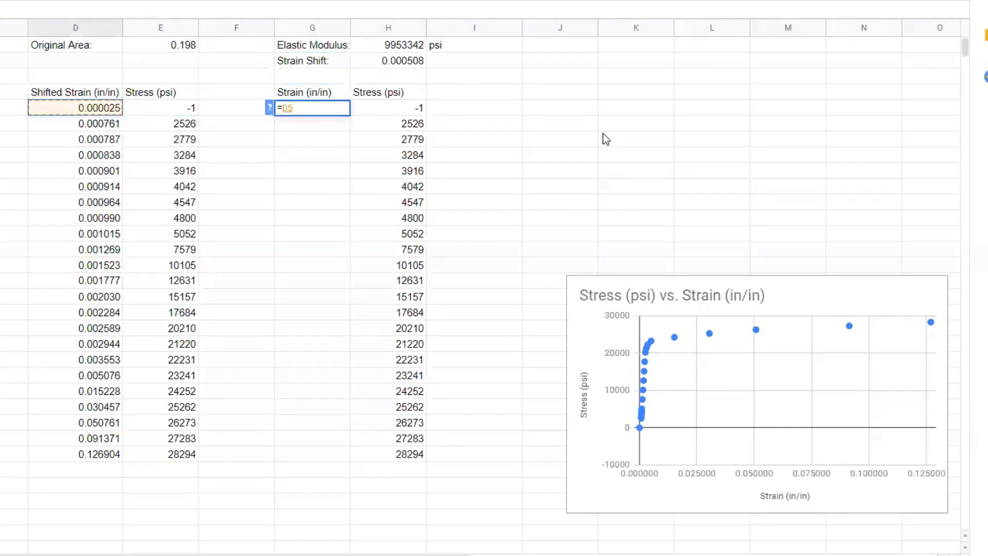
{"action": "type", "text": "-"}
{"action": "left_click", "coordinate": [411, 59]}
{"action": "key", "text": "Return"}
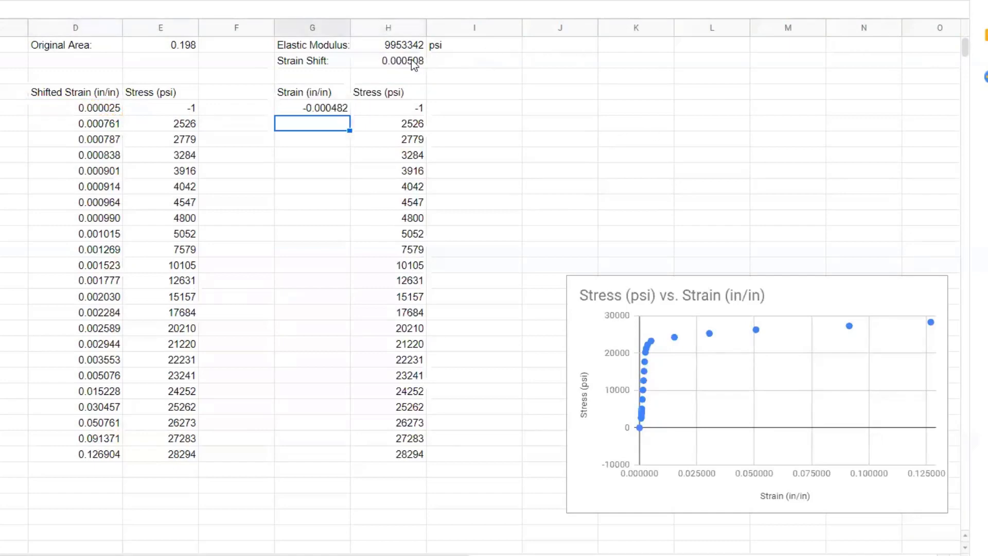
{"action": "left_click", "coordinate": [314, 109]}
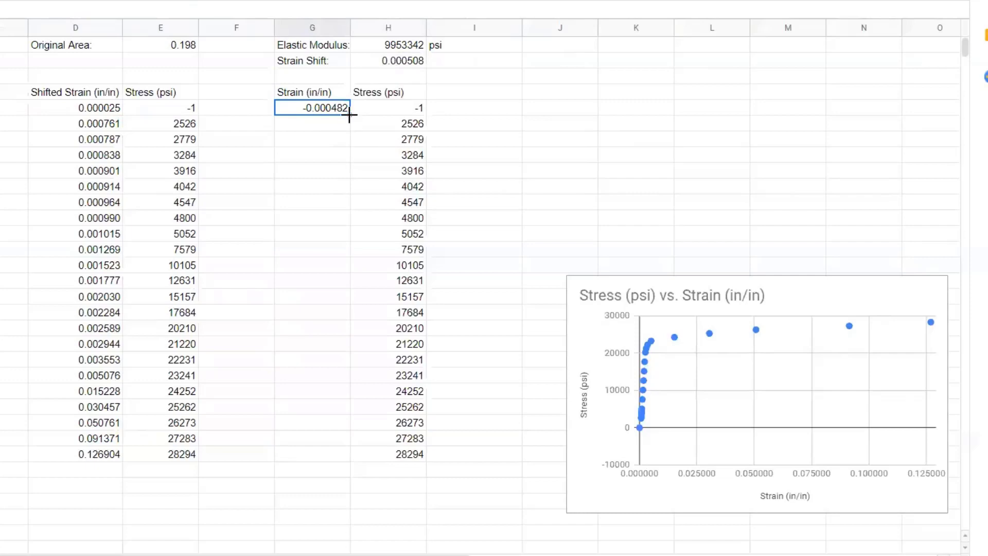
{"action": "left_click_drag", "start_coordinate": [349, 115], "coordinate": [350, 456]}
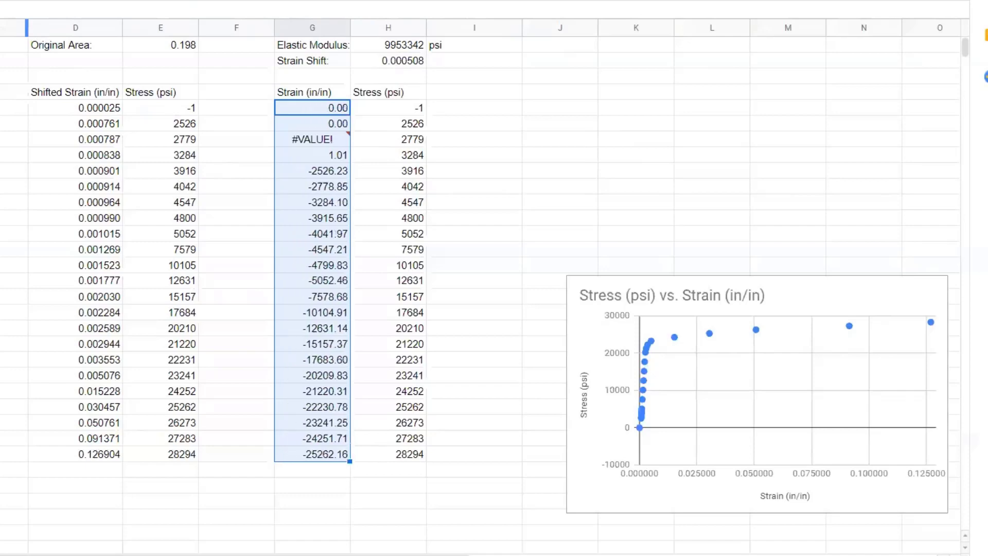
{"action": "left_click", "coordinate": [330, 108]}
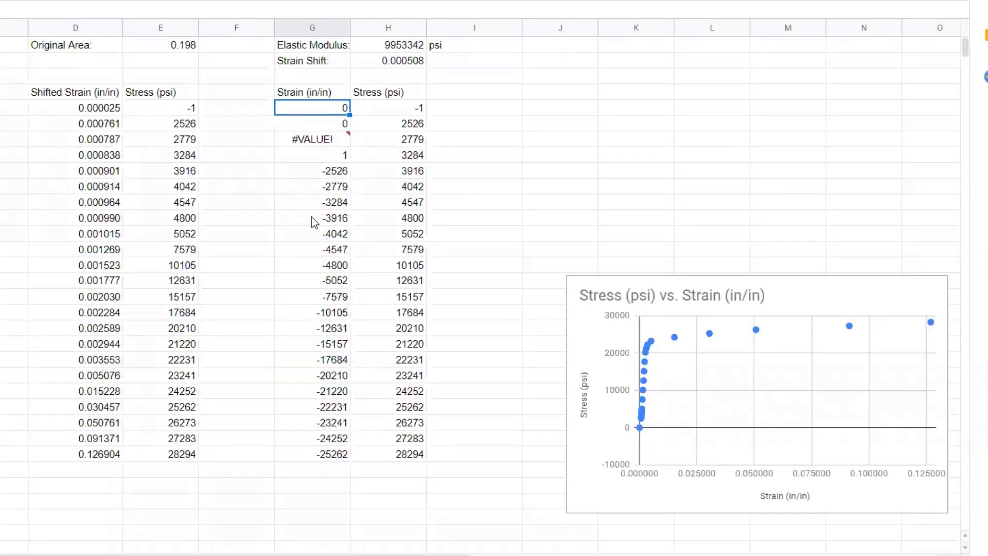
Define the named range Strain_Shift for the strain shift value in H2.
{"action": "right_click", "coordinate": [395, 63]}
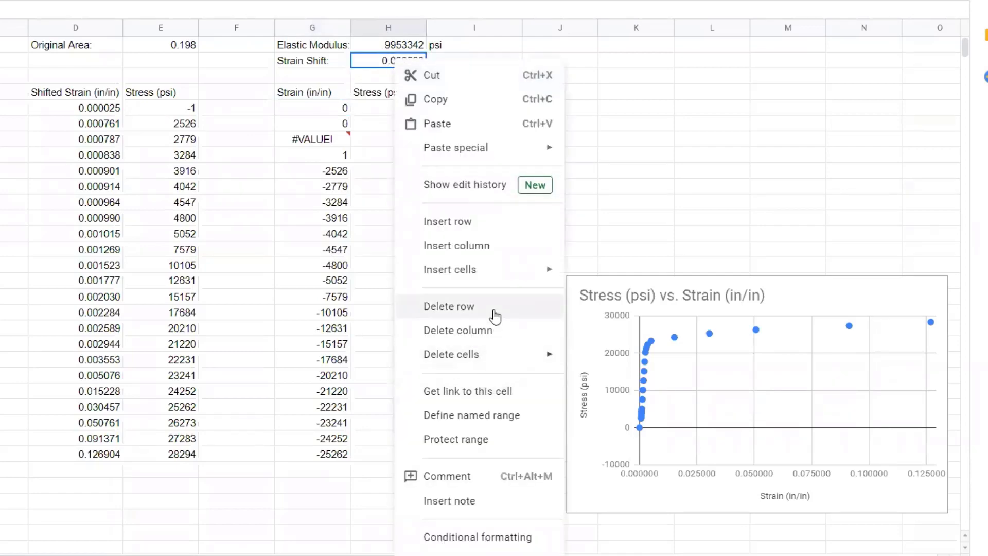
{"action": "left_click", "coordinate": [507, 416]}
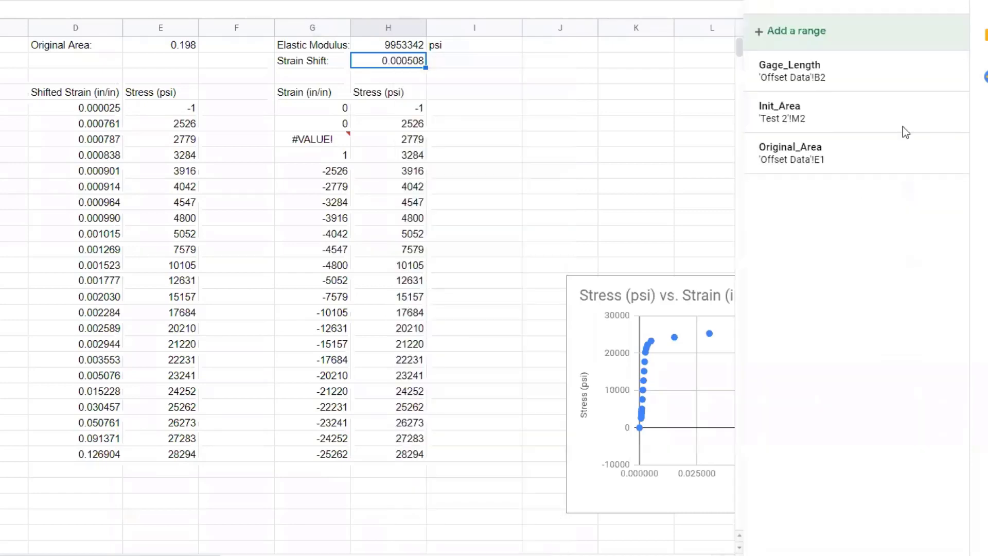
{"action": "left_click", "coordinate": [812, 31]}
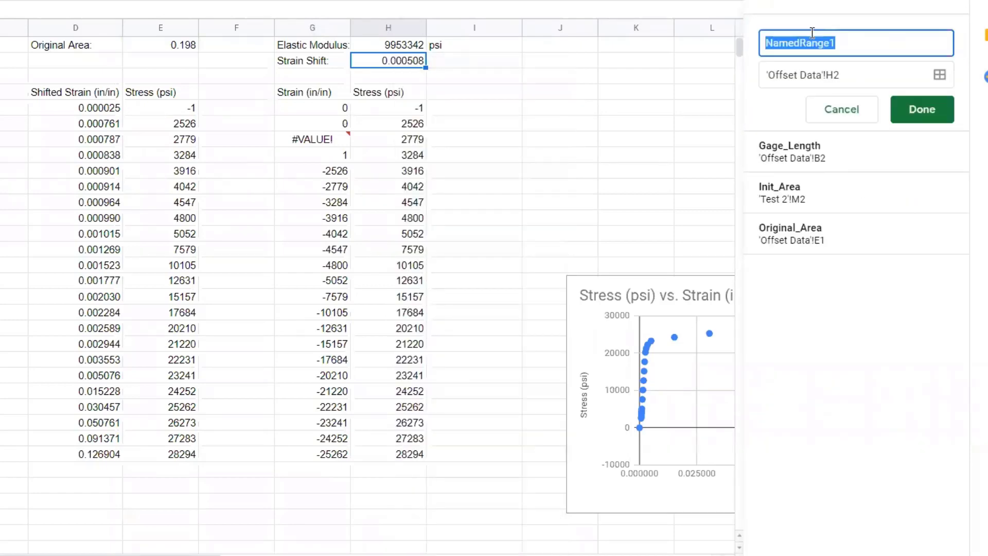
{"action": "type", "text": "Strain_Shift"}
{"action": "key", "text": "Return"}
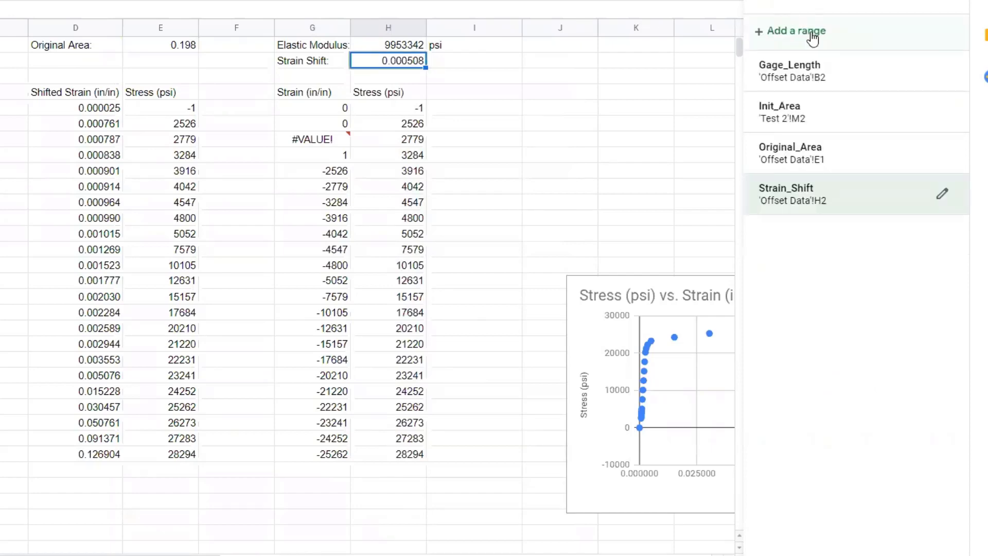
Change G5 to =D5-Strain_Shift and fill it down to row 27.
{"action": "left_click", "coordinate": [314, 106]}
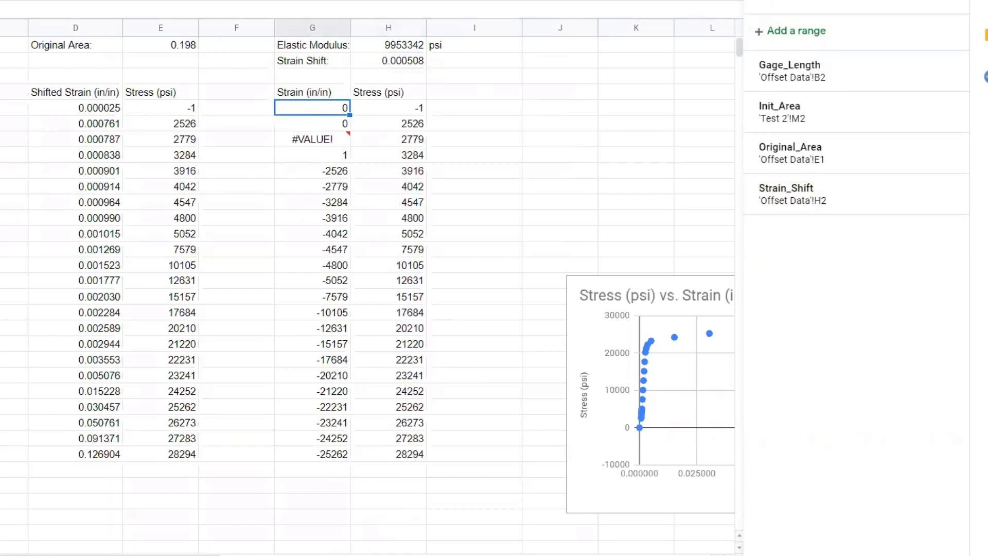
{"action": "key", "text": "F2"}
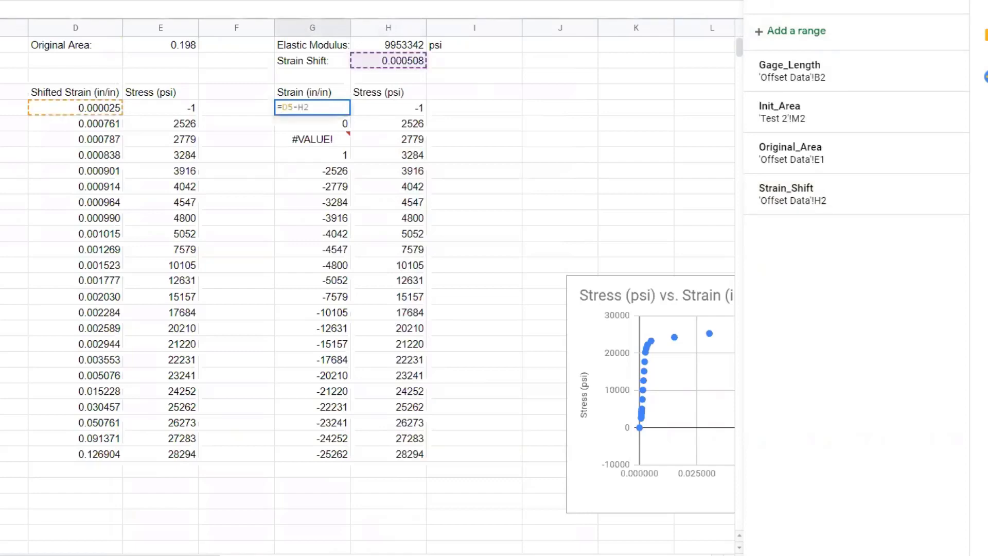
{"action": "key", "text": "BackSpace"}
{"action": "key", "text": "BackSpace"}
{"action": "type", "text": "Strain"}
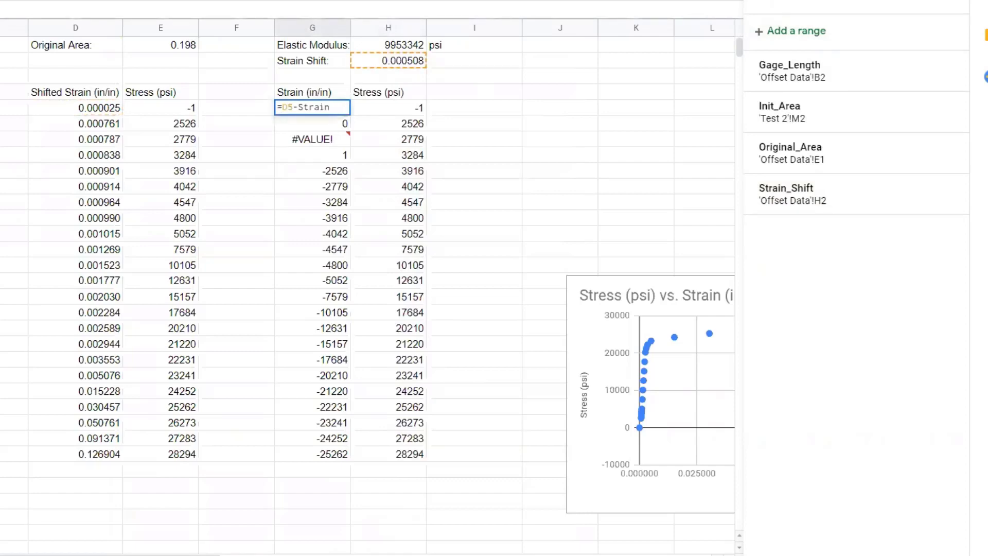
{"action": "type", "text": "_Shift"}
{"action": "key", "text": "Return"}
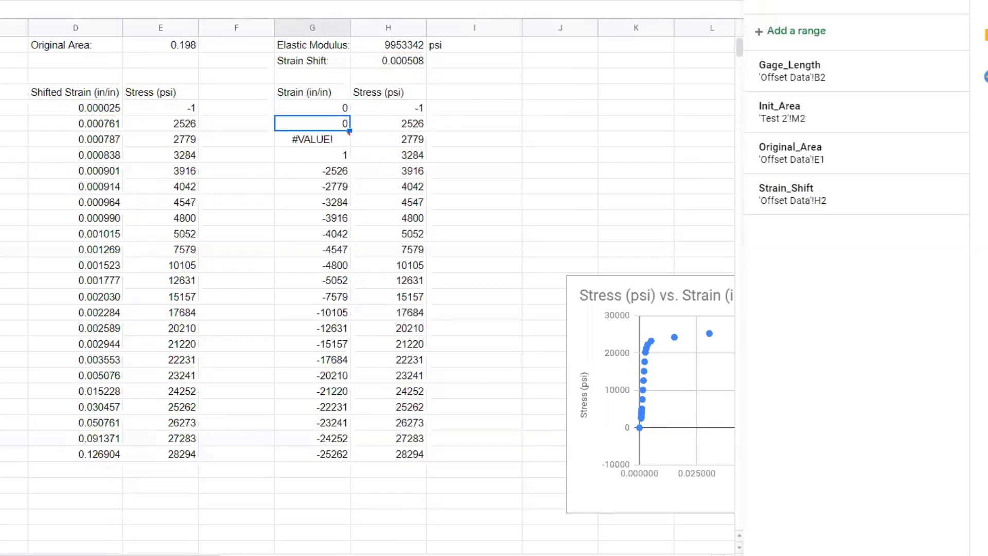
{"action": "left_click", "coordinate": [313, 110]}
{"action": "left_click_drag", "start_coordinate": [349, 115], "coordinate": [352, 460]}
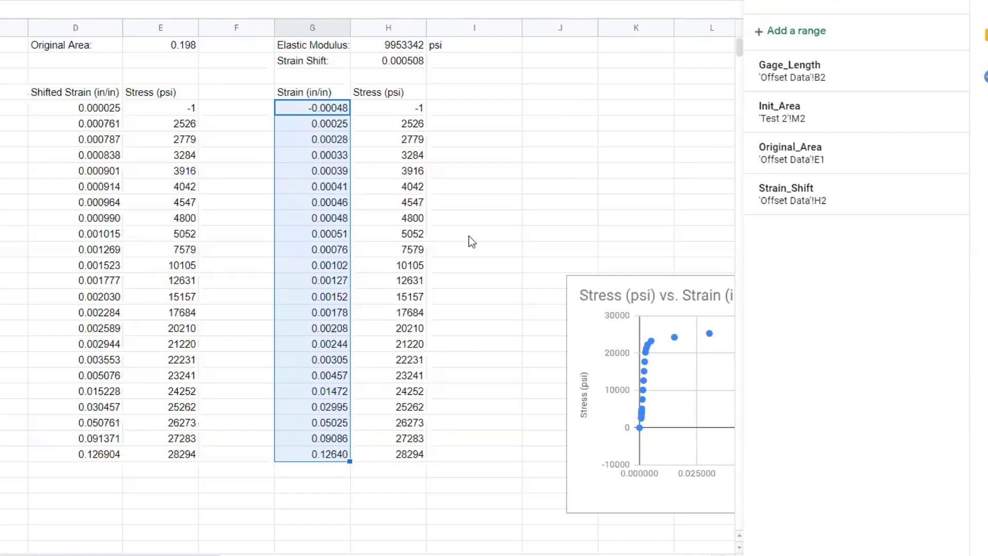
Enter 0 as the first Strain and Stress readings, then close the Named ranges sidebar.
{"action": "left_click", "coordinate": [407, 164]}
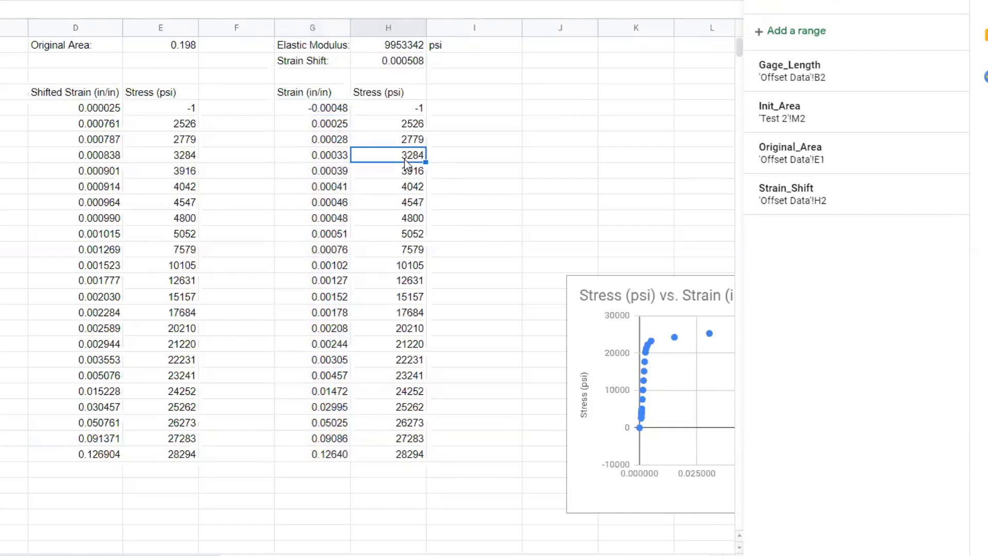
{"action": "left_click", "coordinate": [332, 107]}
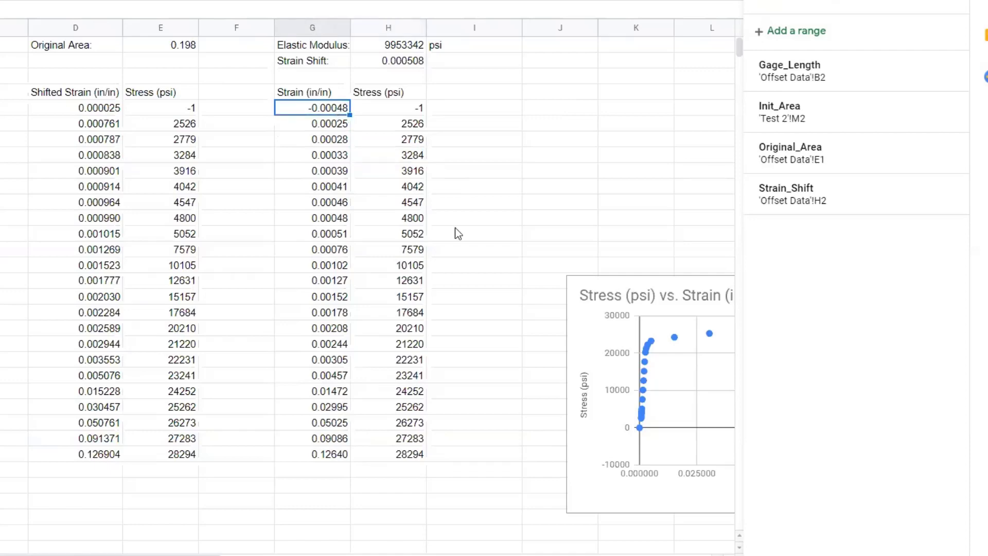
{"action": "type", "text": "0"}
{"action": "key", "text": "Tab"}
{"action": "type", "text": "0"}
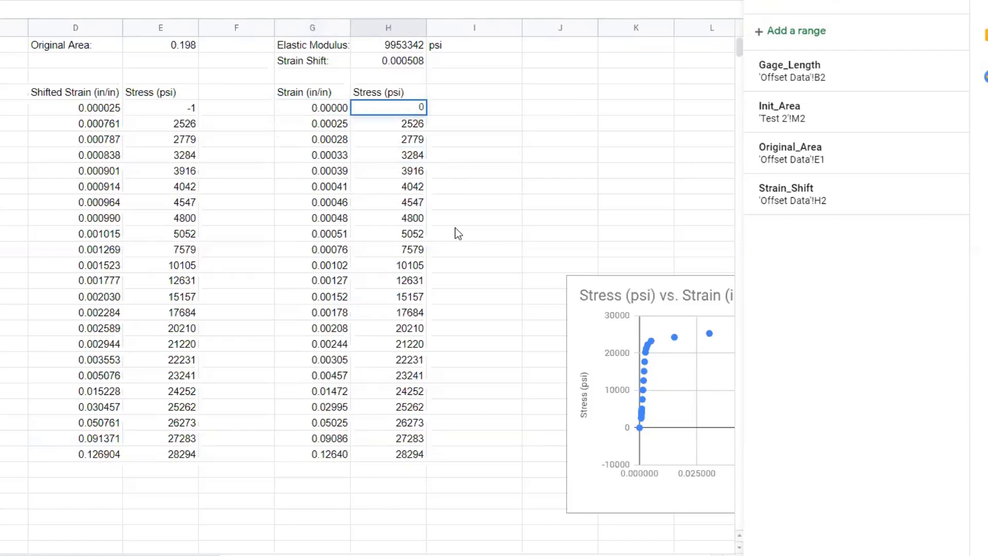
{"action": "key", "text": "Return"}
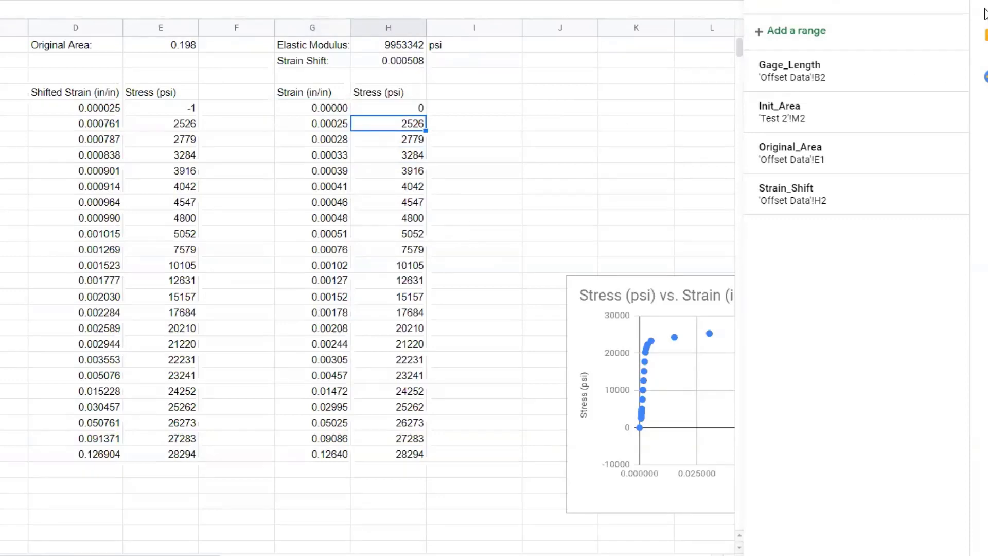
{"action": "left_click", "coordinate": [949, 5]}
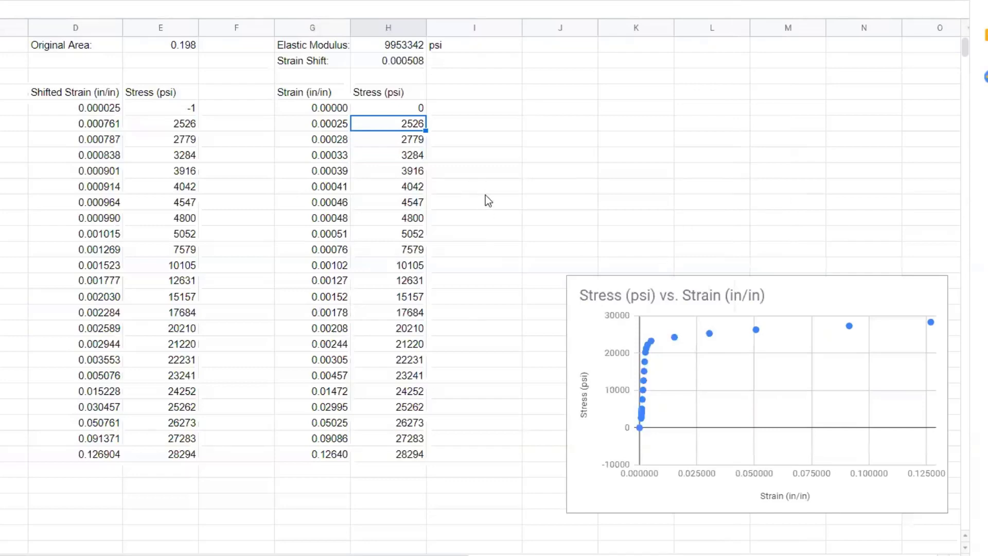
Move the chart up beside the data columns and enlarge it toward the lower left.
{"action": "left_click", "coordinate": [817, 306]}
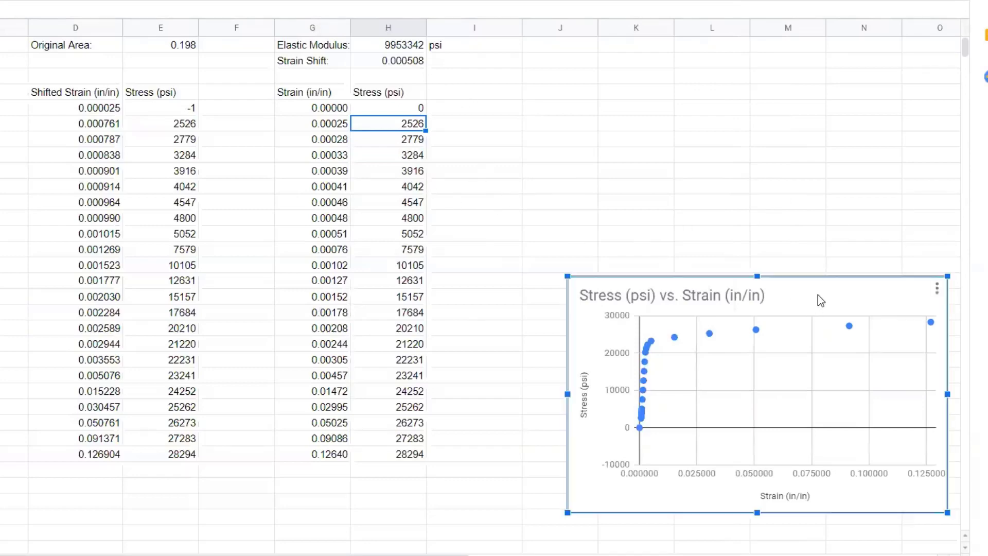
{"action": "left_click_drag", "start_coordinate": [819, 288], "coordinate": [812, 100]}
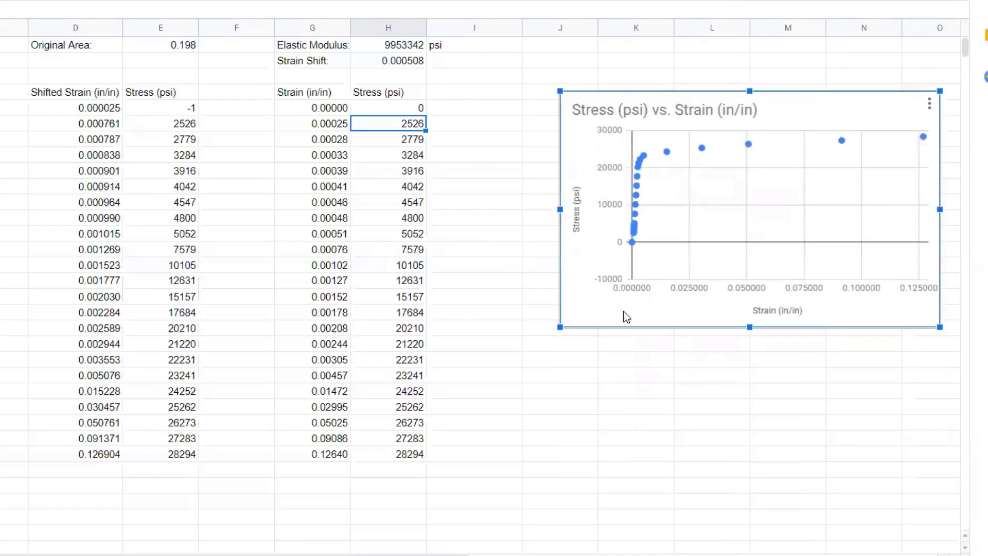
{"action": "left_click_drag", "start_coordinate": [561, 328], "coordinate": [460, 389]}
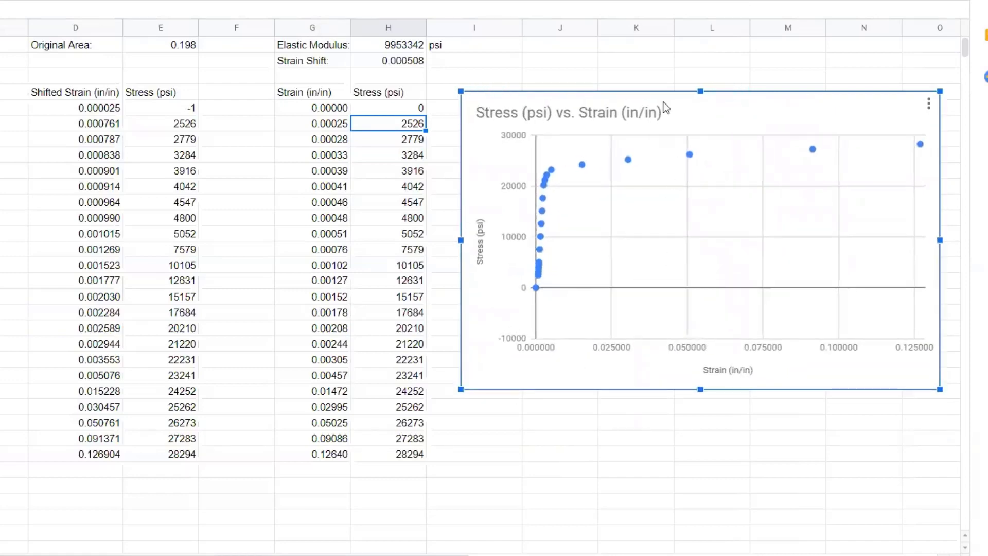
Change the chart's data range to the Strain and Stress columns G5:H27.
{"action": "right_click", "coordinate": [685, 106]}
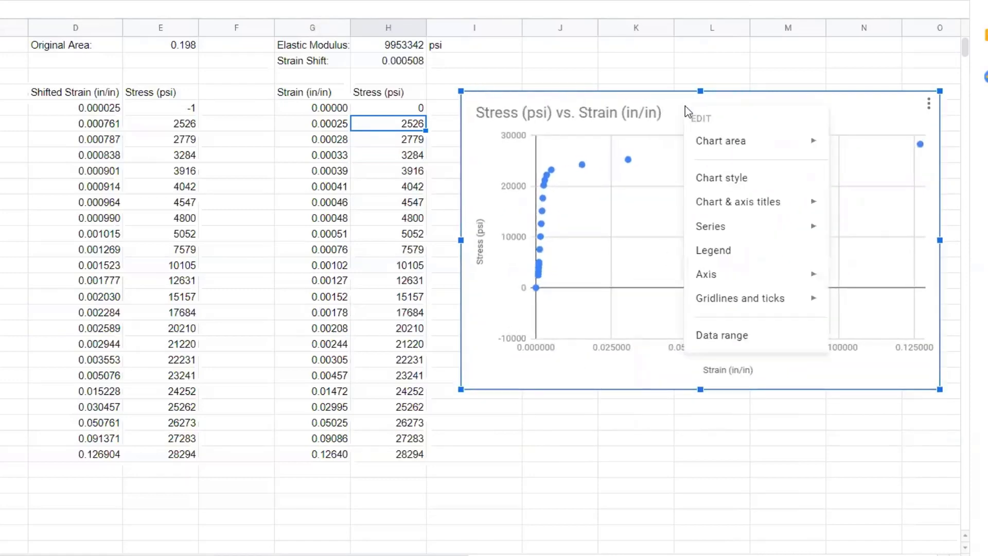
{"action": "left_click", "coordinate": [726, 337]}
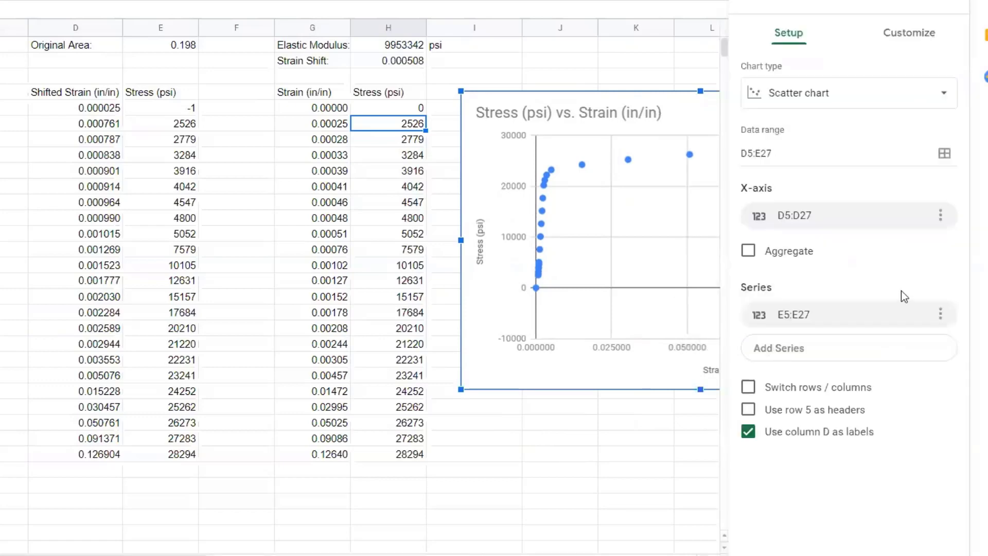
{"action": "left_click", "coordinate": [945, 154]}
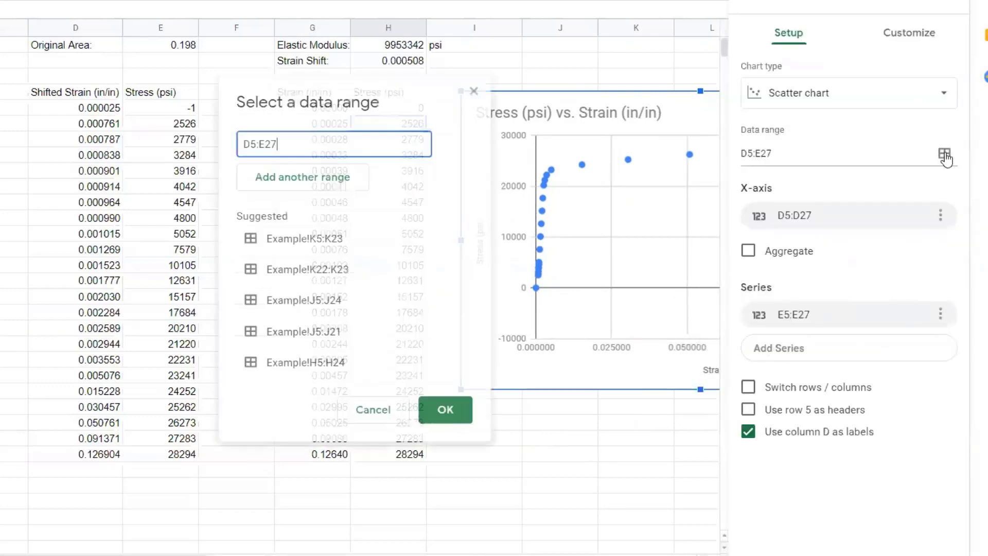
{"action": "left_click_drag", "start_coordinate": [412, 95], "coordinate": [45, 93]}
{"action": "left_click_drag", "start_coordinate": [312, 108], "coordinate": [392, 454]}
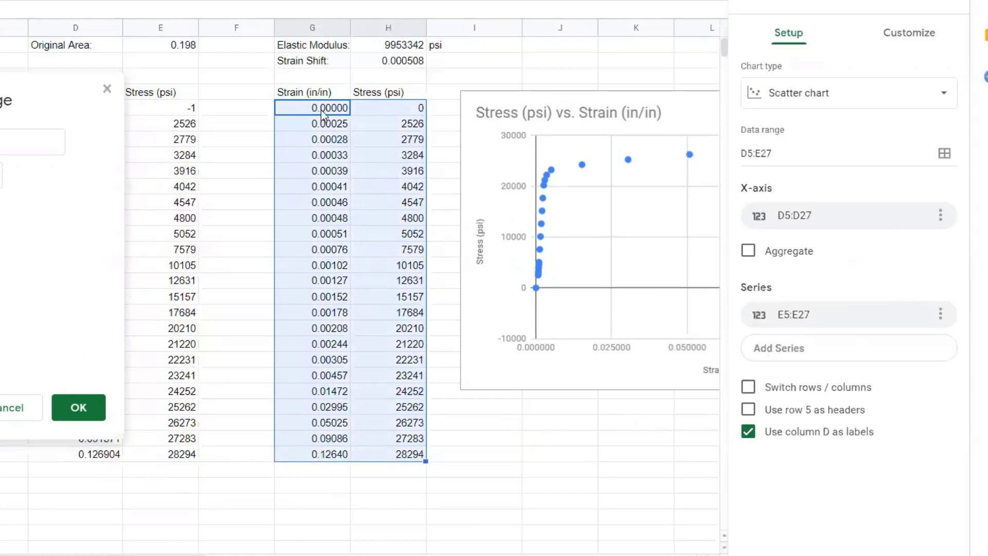
{"action": "left_click", "coordinate": [79, 409]}
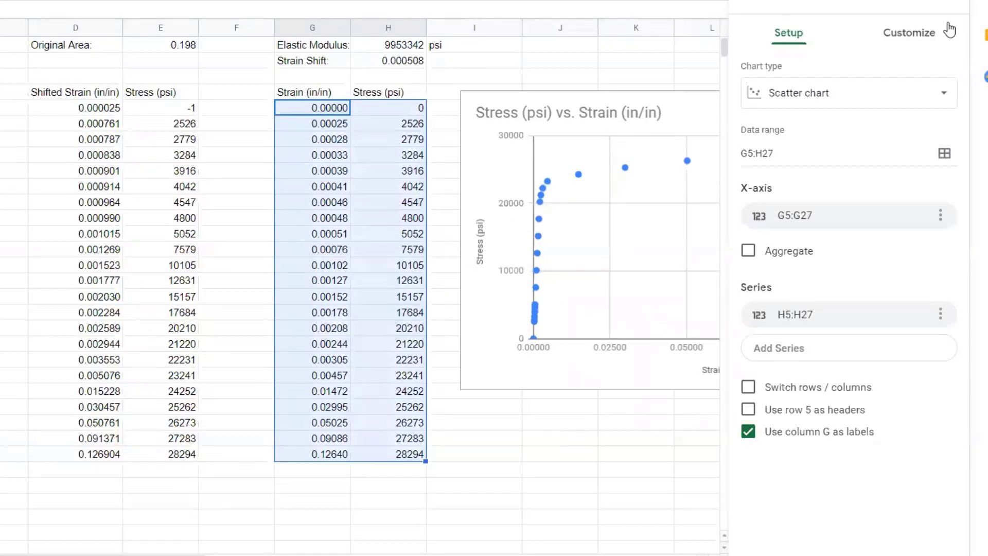
{"action": "left_click", "coordinate": [944, 6]}
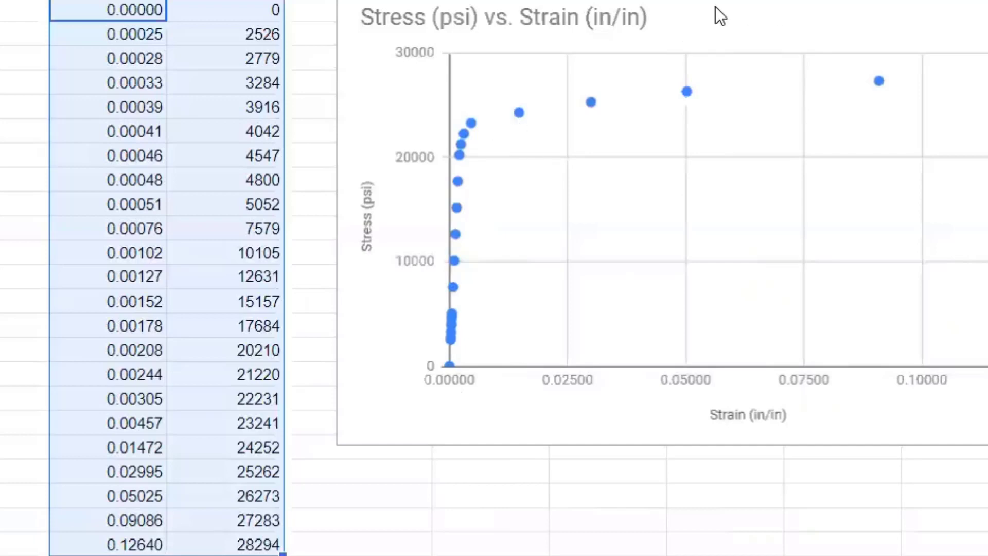
Narrow the chart, add the heading '0.2% Offset Stress (psi)' in I4, and widen column I.
{"action": "left_click", "coordinate": [823, 15]}
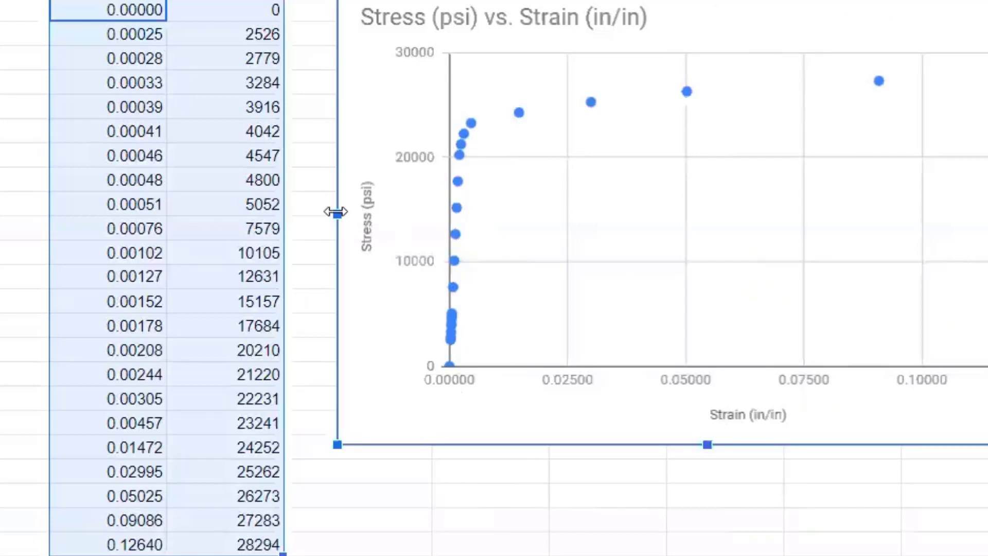
{"action": "left_click_drag", "start_coordinate": [336, 211], "coordinate": [476, 215]}
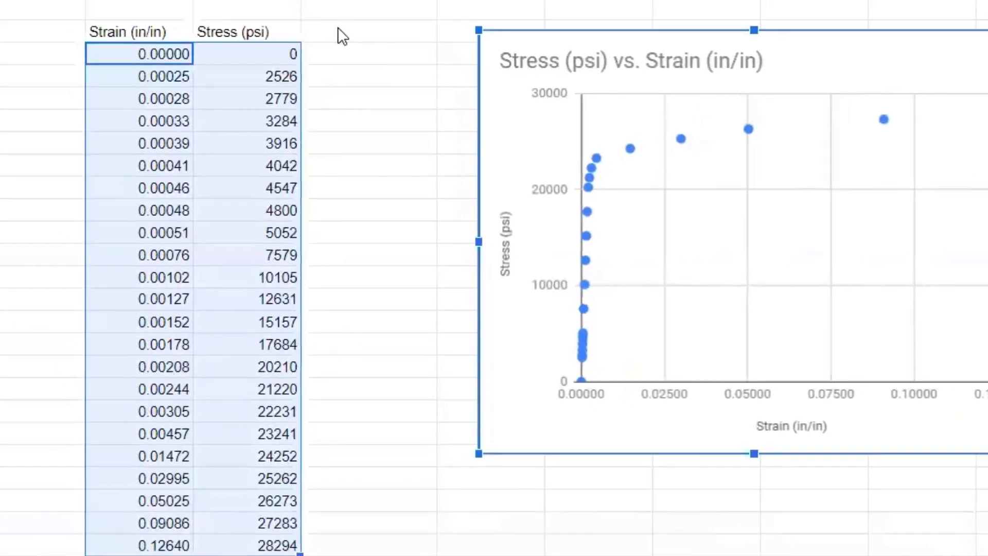
{"action": "left_click", "coordinate": [342, 36]}
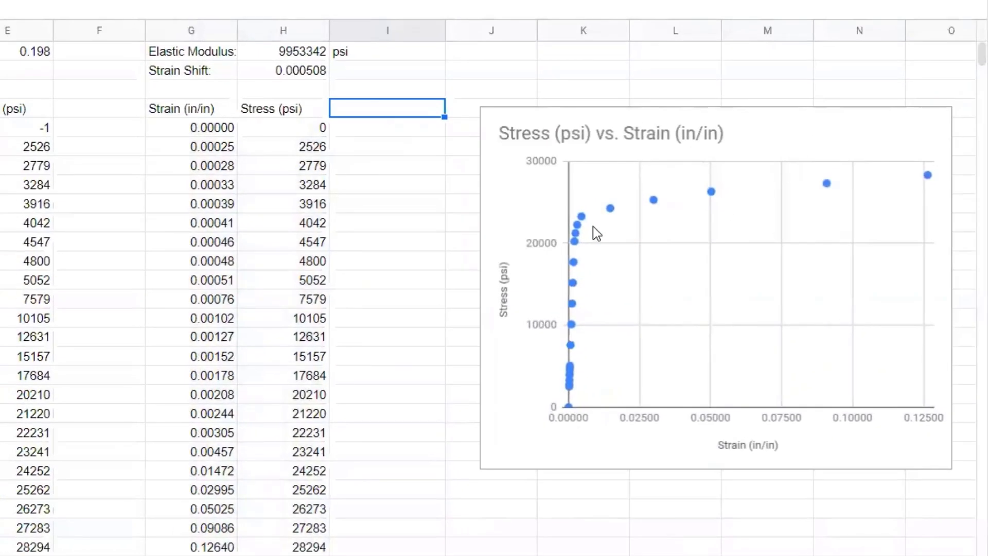
{"action": "type", "text": "0.2"}
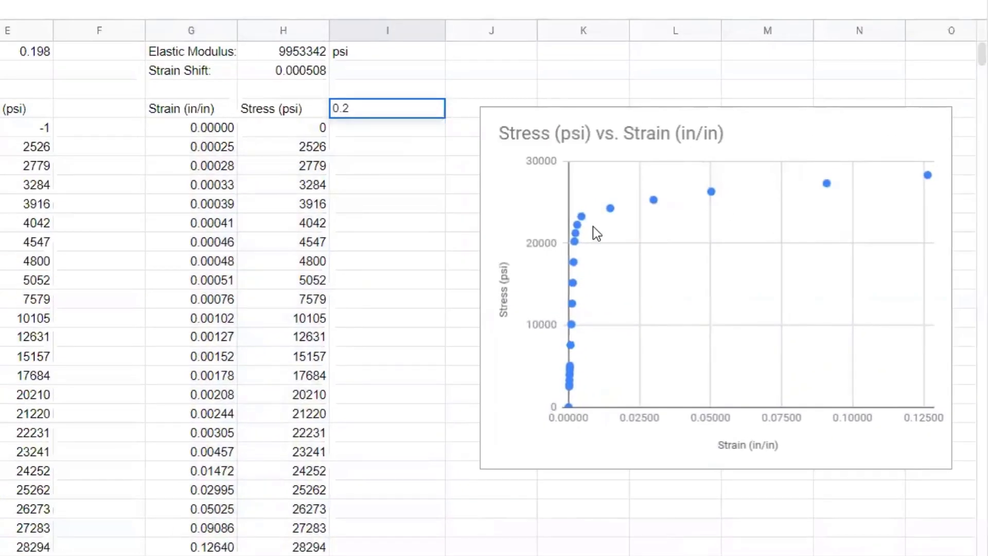
{"action": "type", "text": "% Offset Stress"}
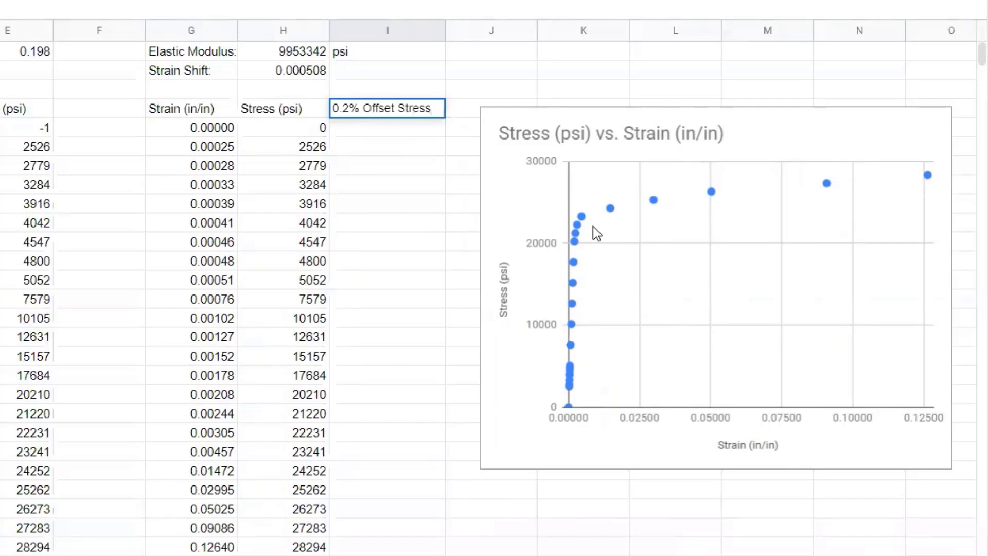
{"action": "type", "text": " (psi)"}
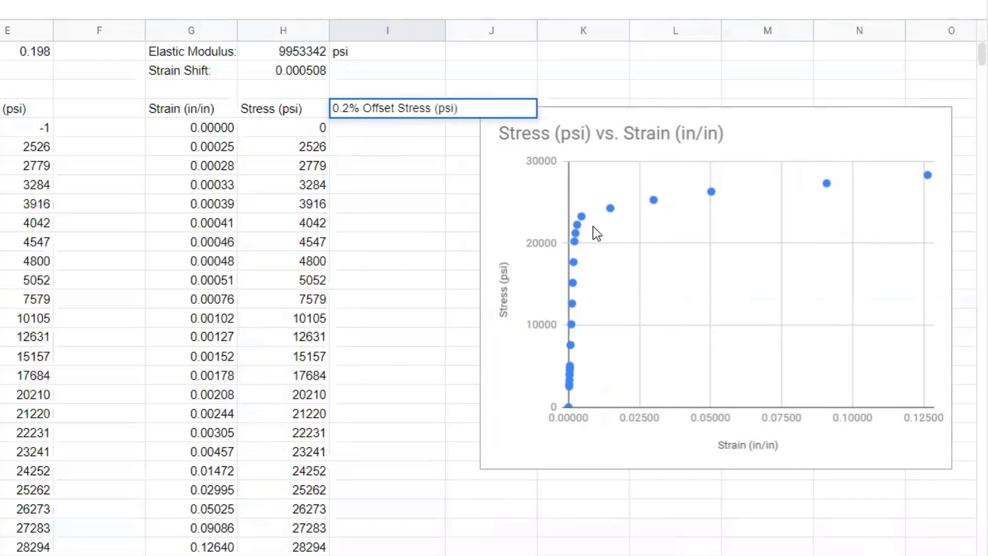
{"action": "key", "text": "Return"}
{"action": "left_click_drag", "start_coordinate": [444, 33], "coordinate": [470, 37]}
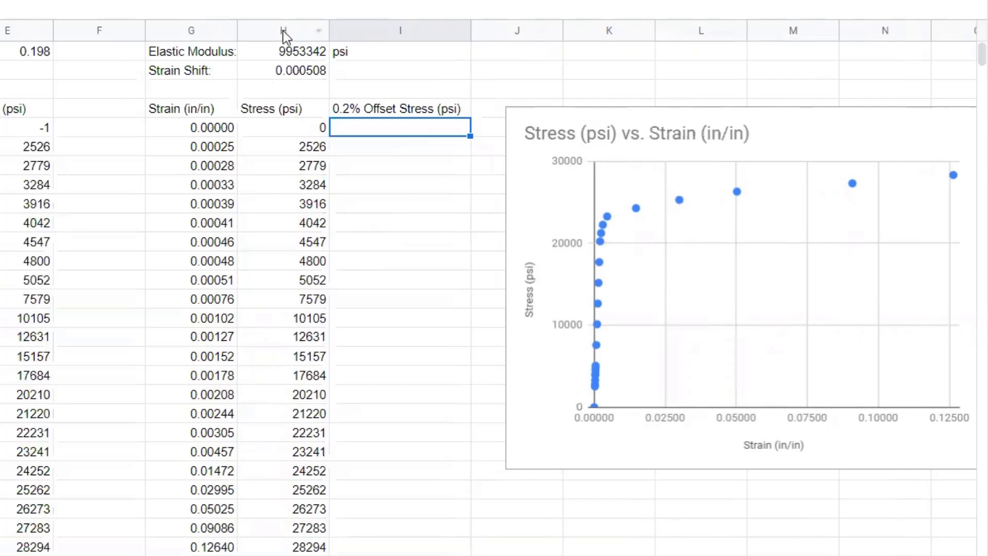
Enter an offset stress formula in I5: elastic modulus times (first strain minus .002).
{"action": "left_click", "coordinate": [289, 54]}
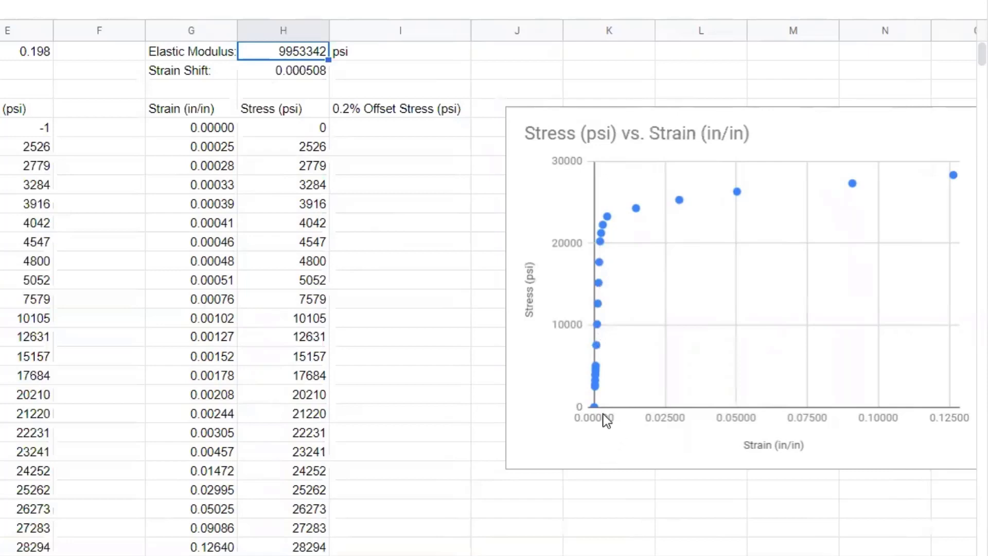
{"action": "left_click", "coordinate": [396, 135]}
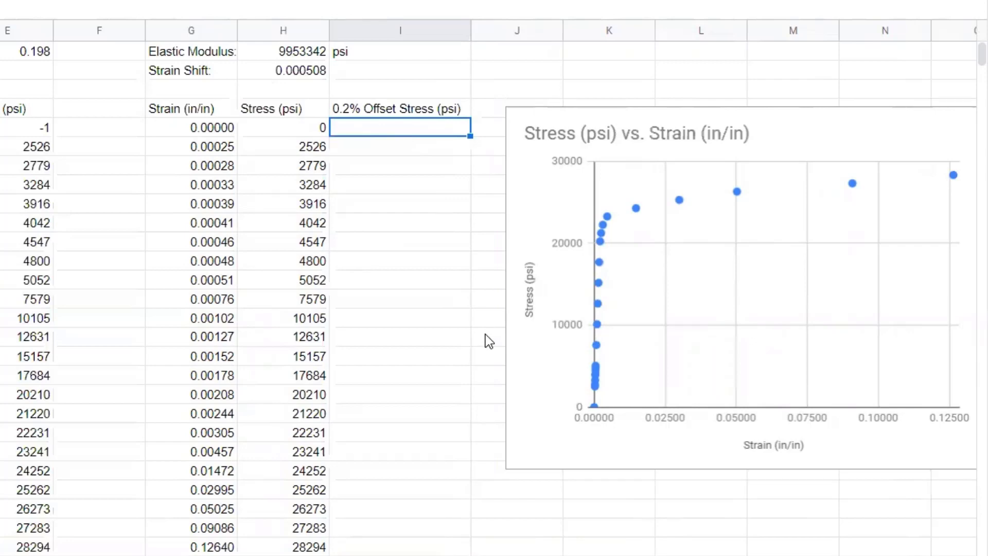
{"action": "type", "text": "="}
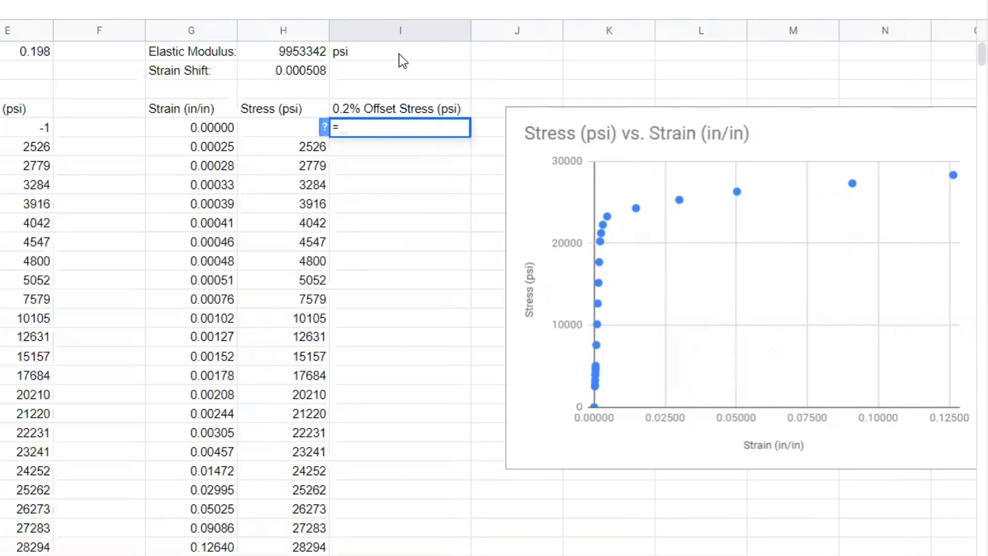
{"action": "left_click", "coordinate": [296, 52]}
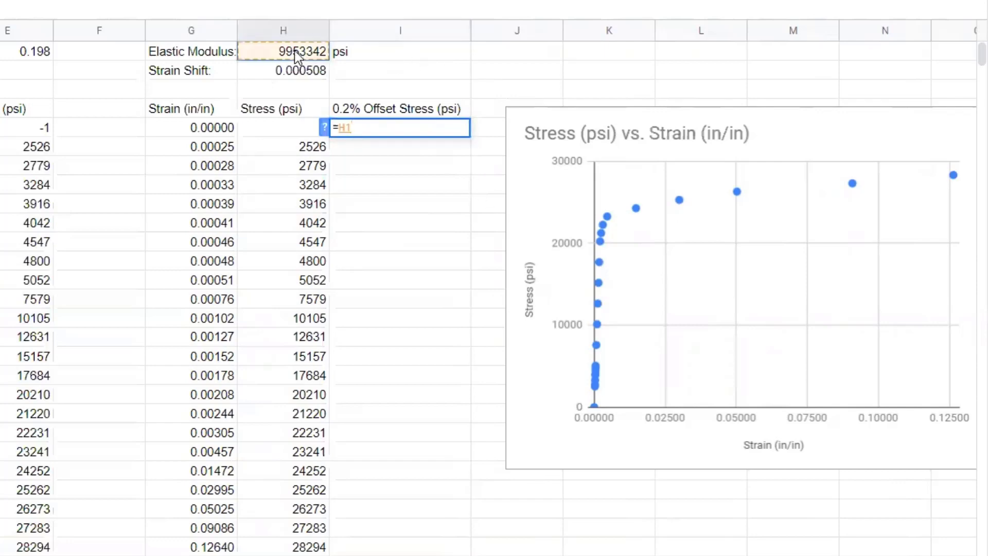
{"action": "type", "text": "*("}
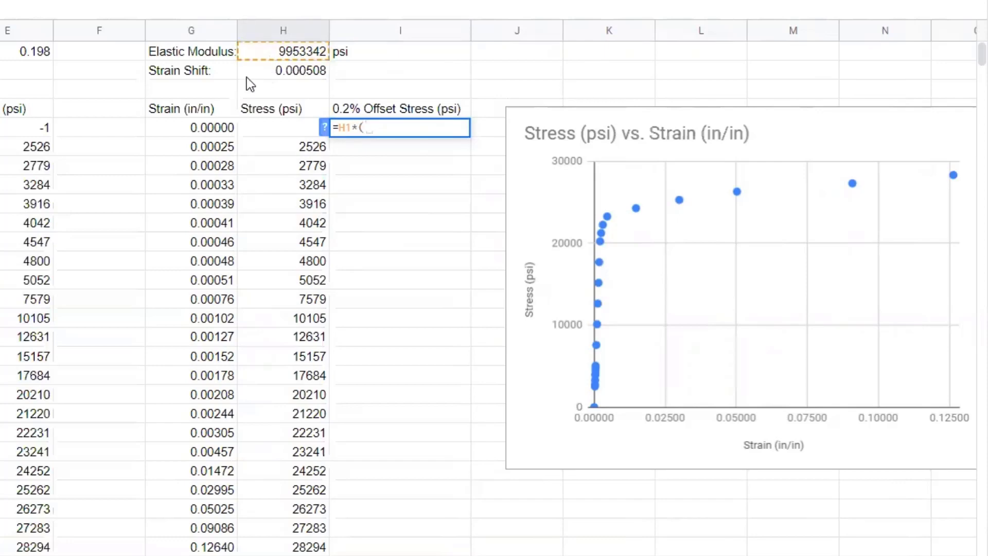
{"action": "left_click", "coordinate": [230, 135]}
{"action": "type", "text": "-.002)"}
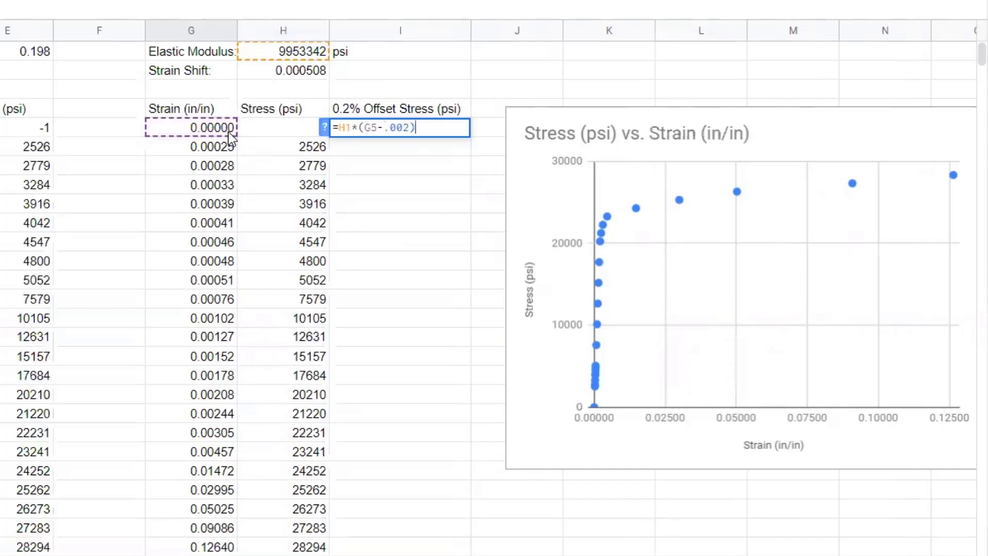
{"action": "key", "text": "Return"}
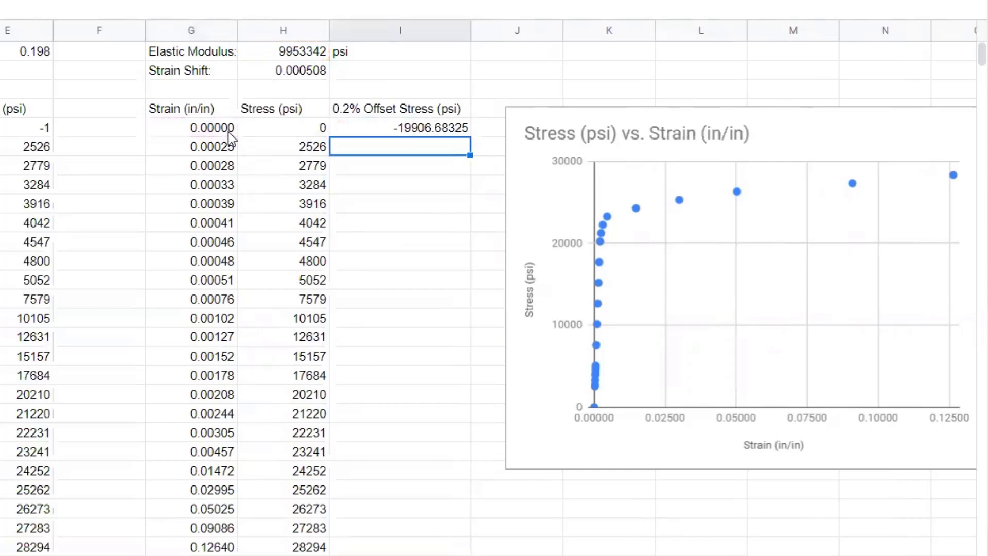
{"action": "key", "text": "Up"}
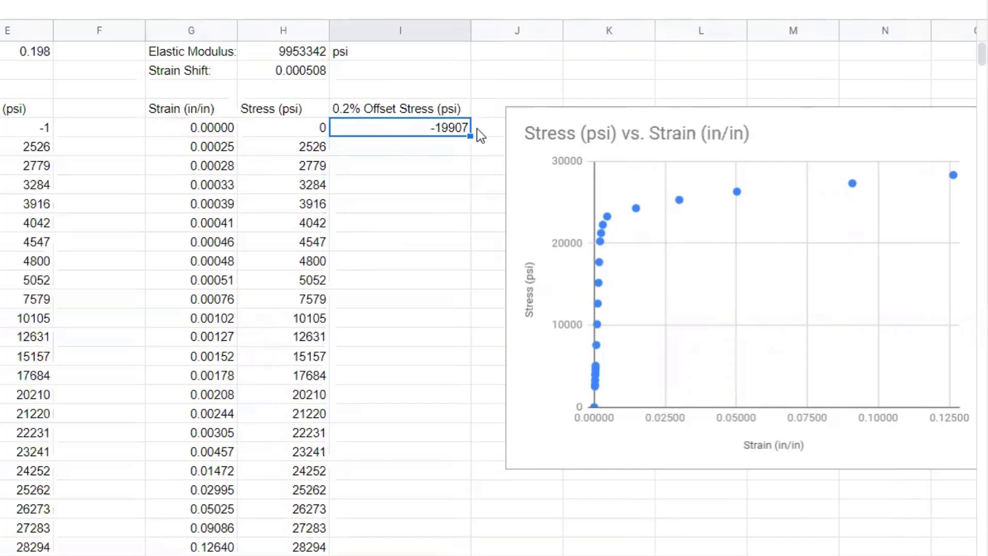
Fill the I5 formula down the column, then reopen I5's formula for editing.
{"action": "left_click_drag", "start_coordinate": [470, 136], "coordinate": [478, 550]}
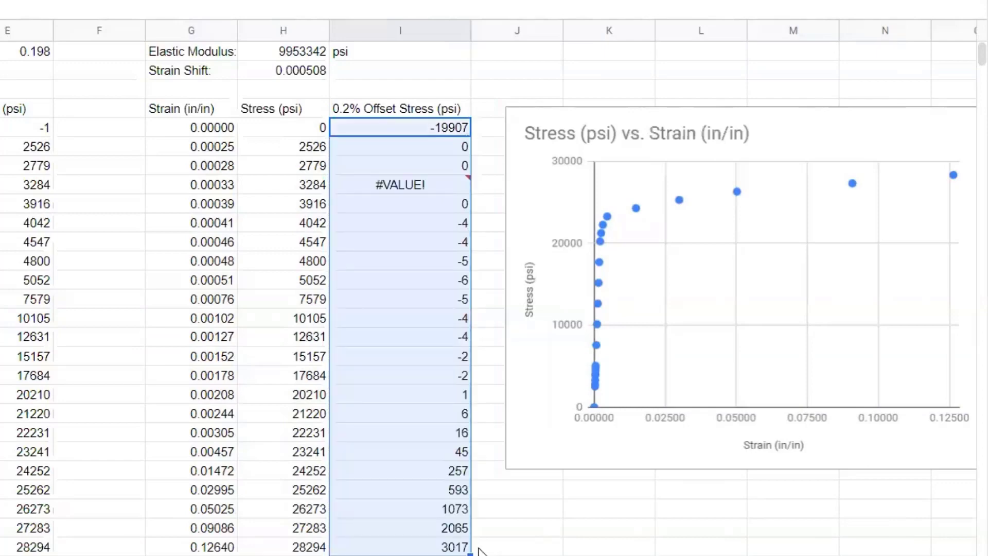
{"action": "left_click", "coordinate": [440, 131]}
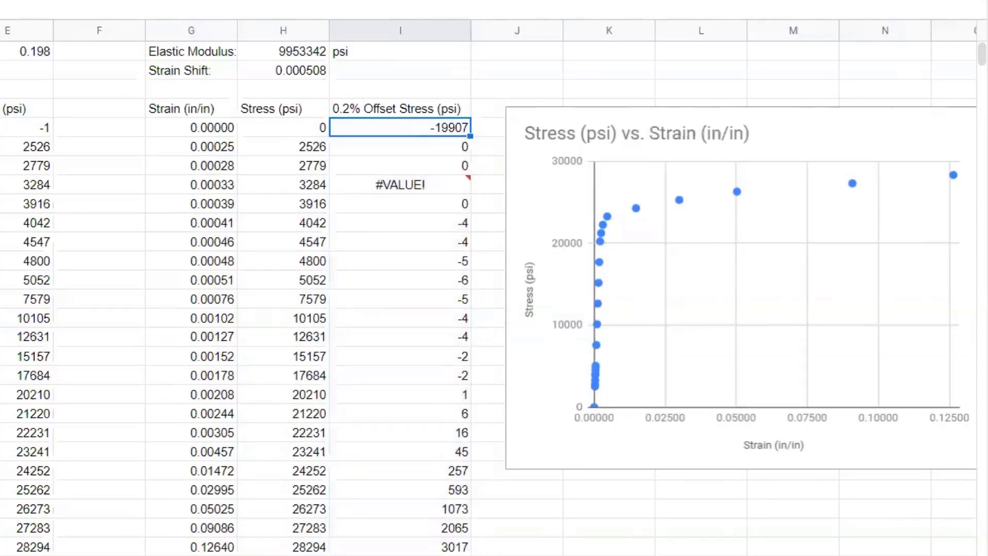
{"action": "key", "text": "F2"}
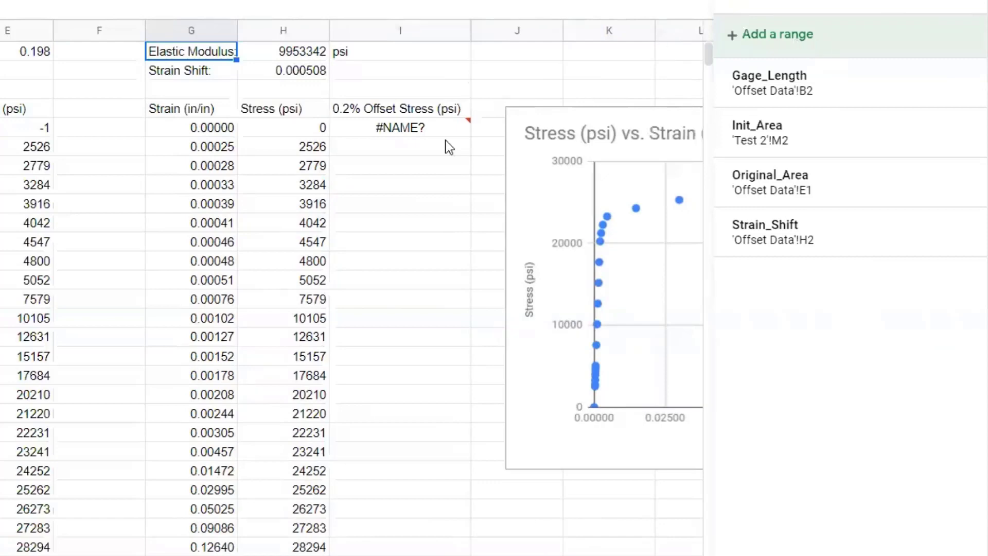
Define the named range Elastic_Mod for the elastic modulus value in H1.
{"action": "left_click", "coordinate": [970, 6]}
{"action": "left_click", "coordinate": [301, 51]}
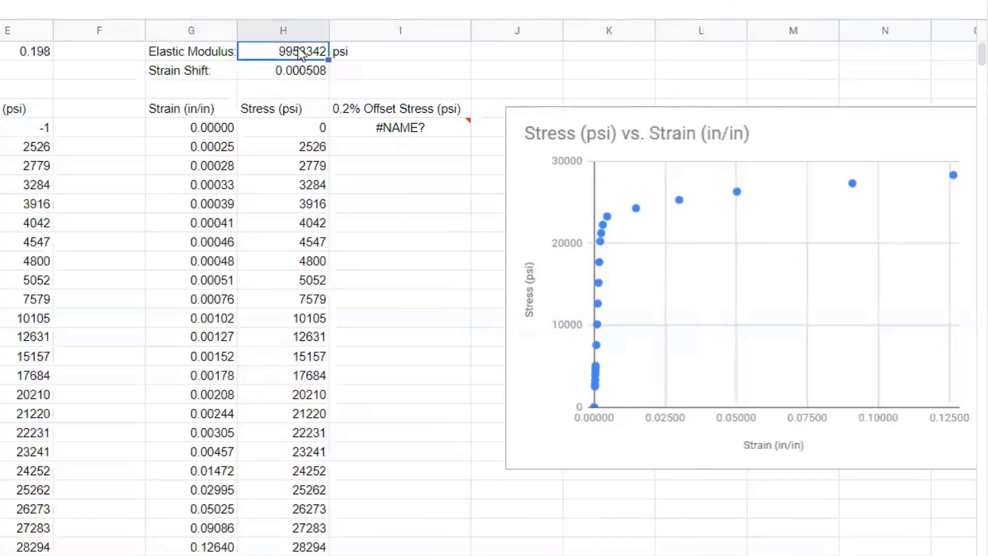
{"action": "right_click", "coordinate": [298, 47]}
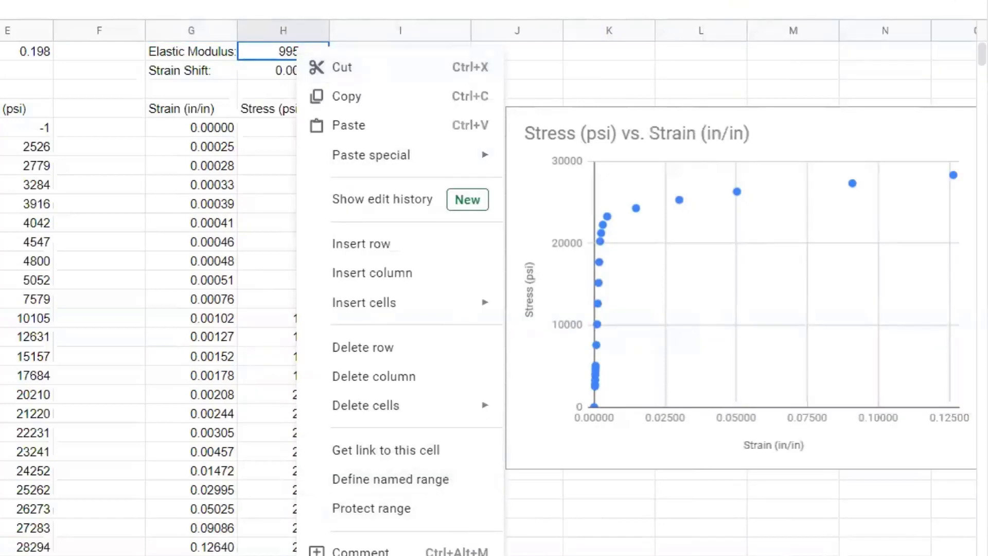
{"action": "left_click", "coordinate": [425, 482]}
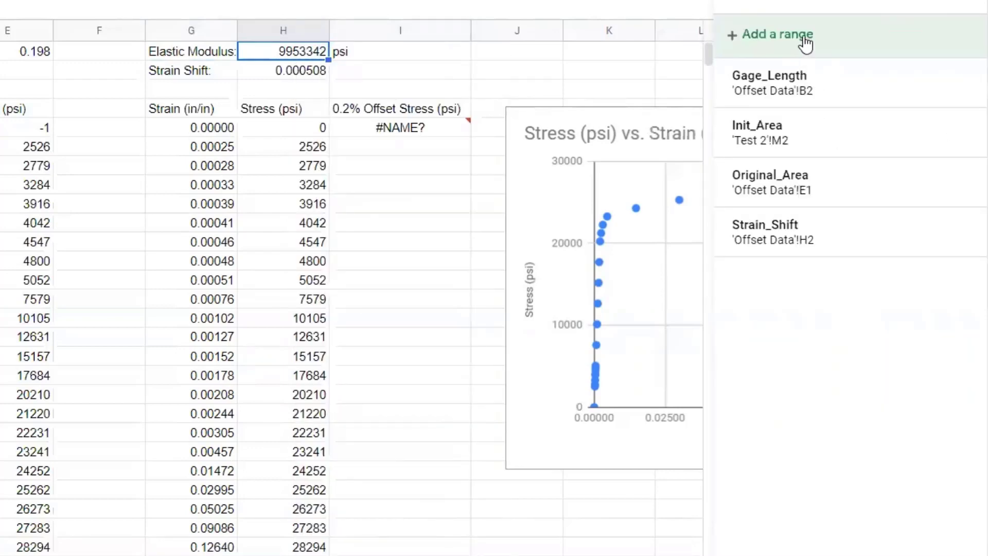
{"action": "left_click", "coordinate": [806, 41]}
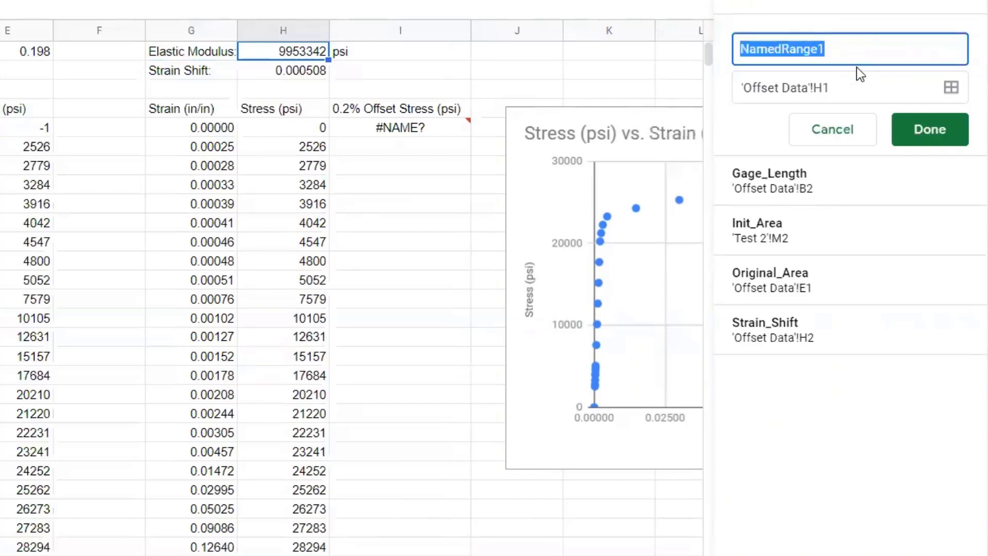
{"action": "type", "text": "Elastic"}
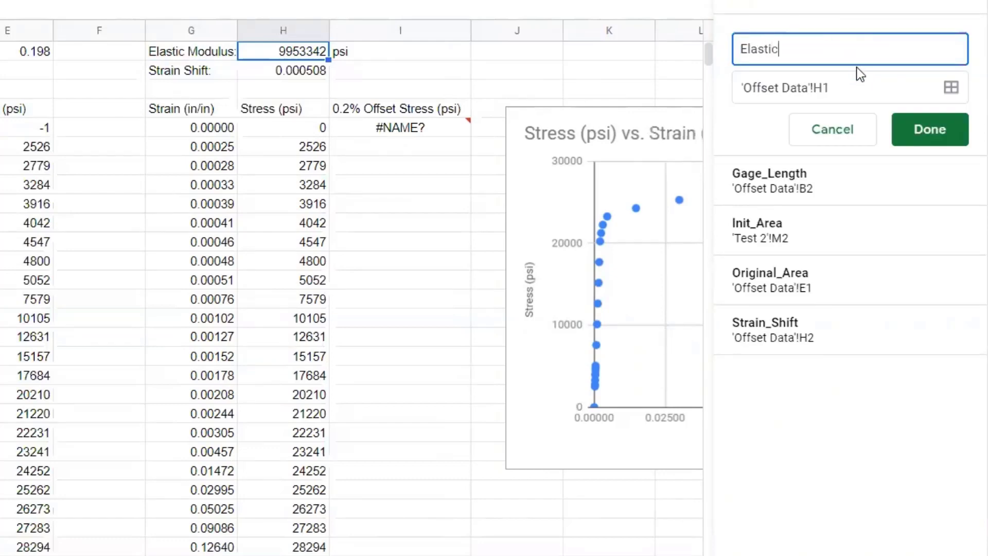
{"action": "type", "text": "_Mod"}
{"action": "left_click", "coordinate": [929, 134]}
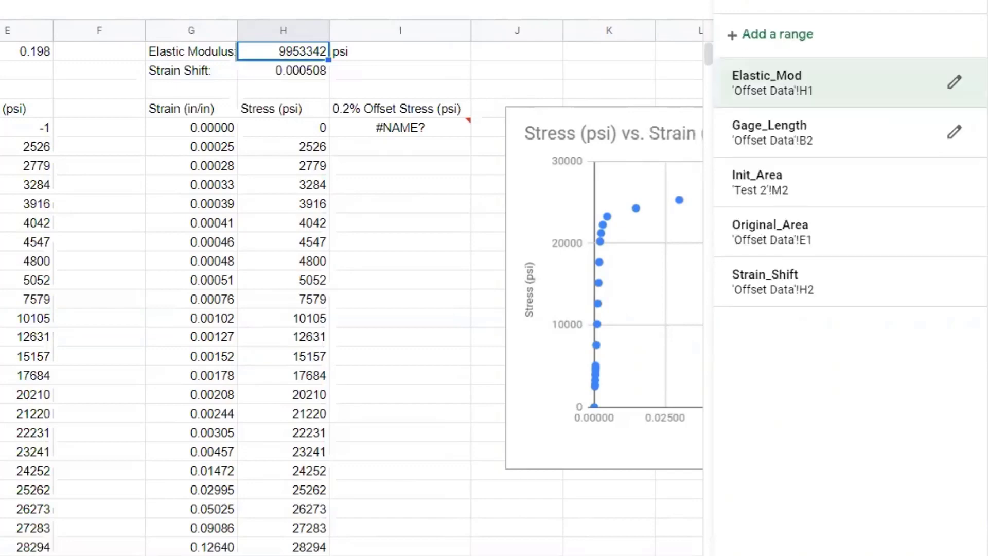
Correct I5 to reference Elastic_Mod so it shows 9953342.
{"action": "left_click", "coordinate": [396, 132]}
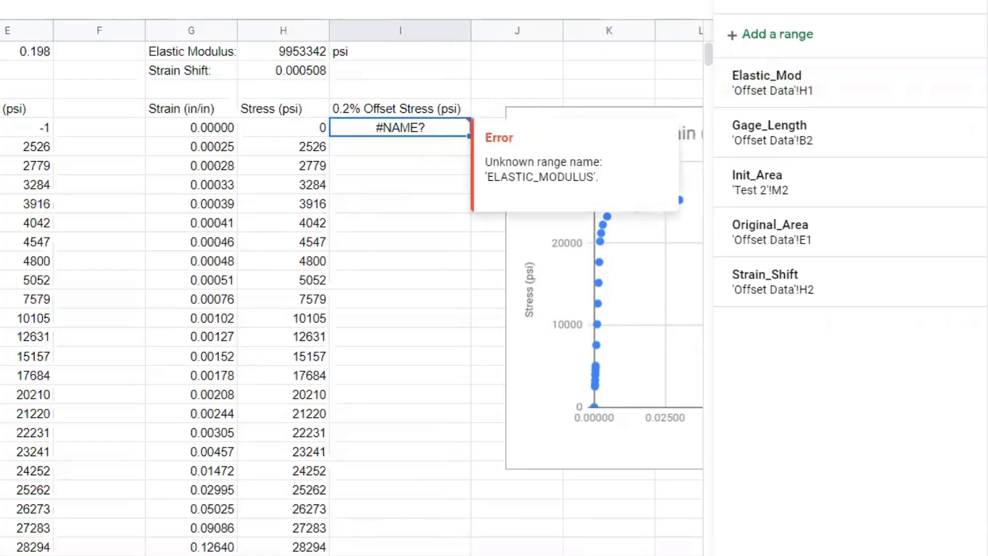
{"action": "key", "text": "F2"}
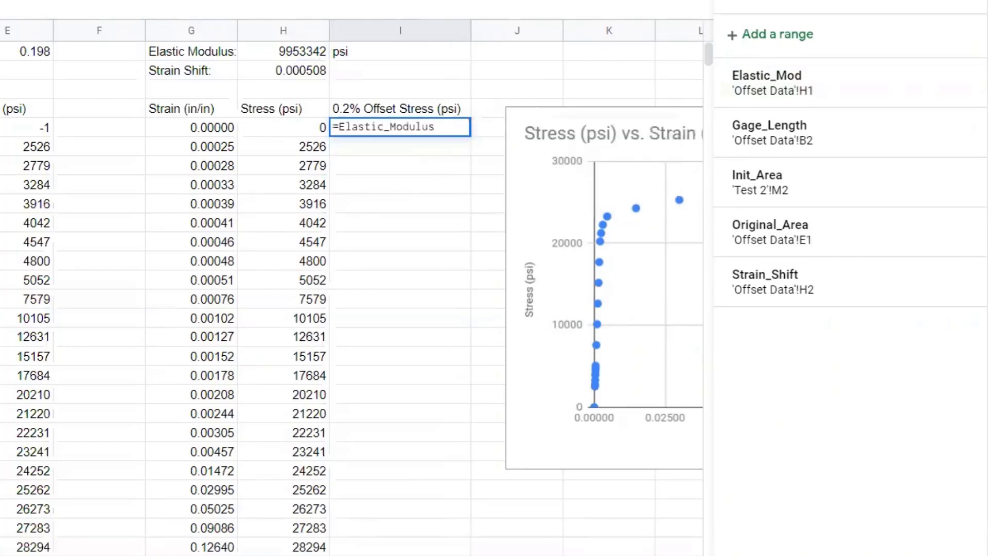
{"action": "key", "text": "BackSpace"}
{"action": "key", "text": "BackSpace"}
{"action": "key", "text": "BackSpace"}
{"action": "key", "text": "BackSpace"}
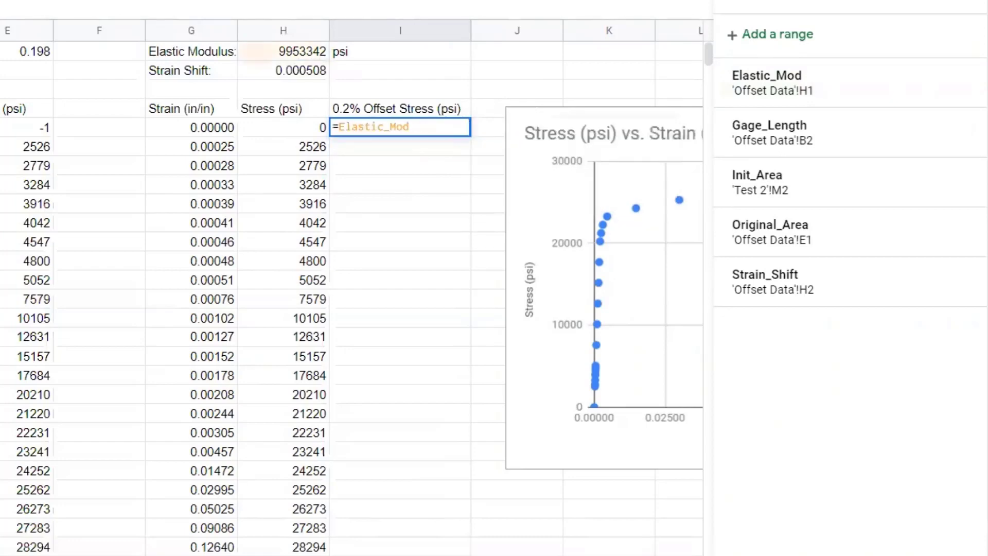
{"action": "key", "text": "Return"}
{"action": "left_click", "coordinate": [400, 127]}
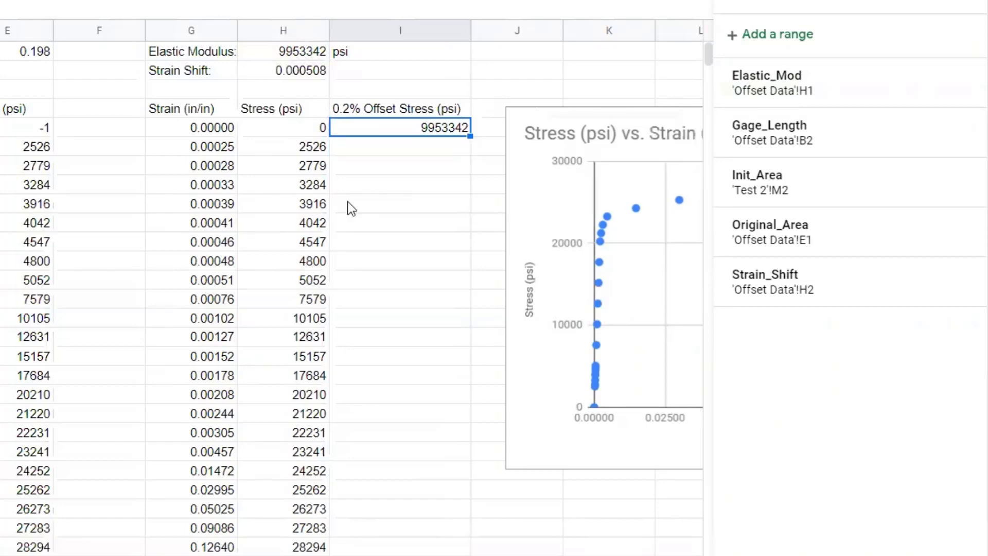
Set I5 to =Elastic_Mod*(G5-.002) and fill it down to row 27.
{"action": "key", "text": "F2"}
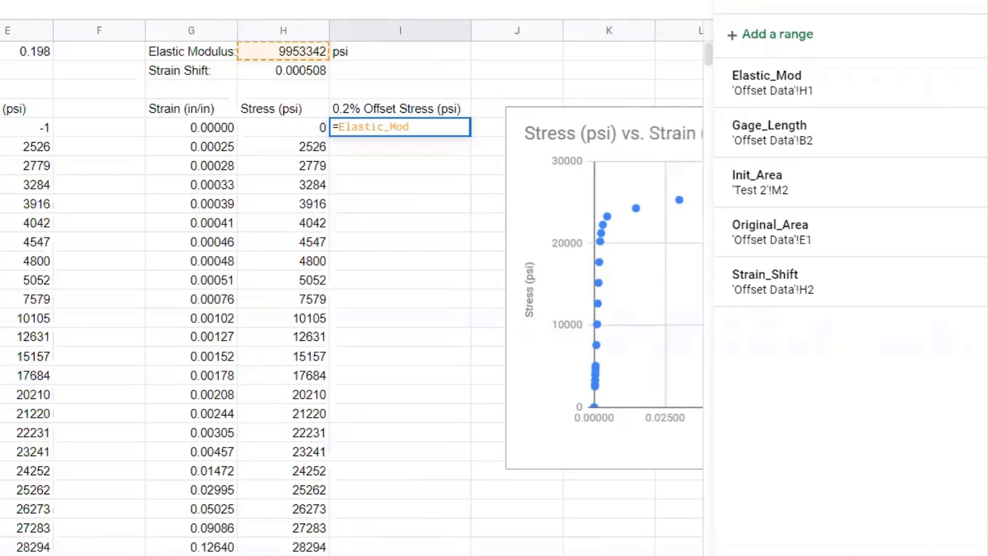
{"action": "type", "text": "*("}
{"action": "left_click", "coordinate": [184, 128]}
{"action": "type", "text": "-.002)"}
{"action": "key", "text": "Return"}
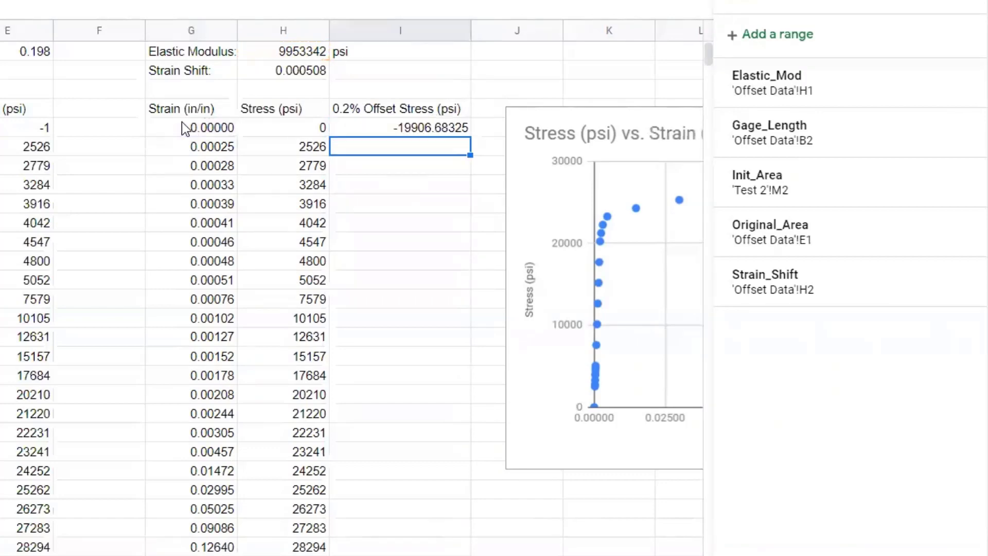
{"action": "left_click", "coordinate": [393, 131]}
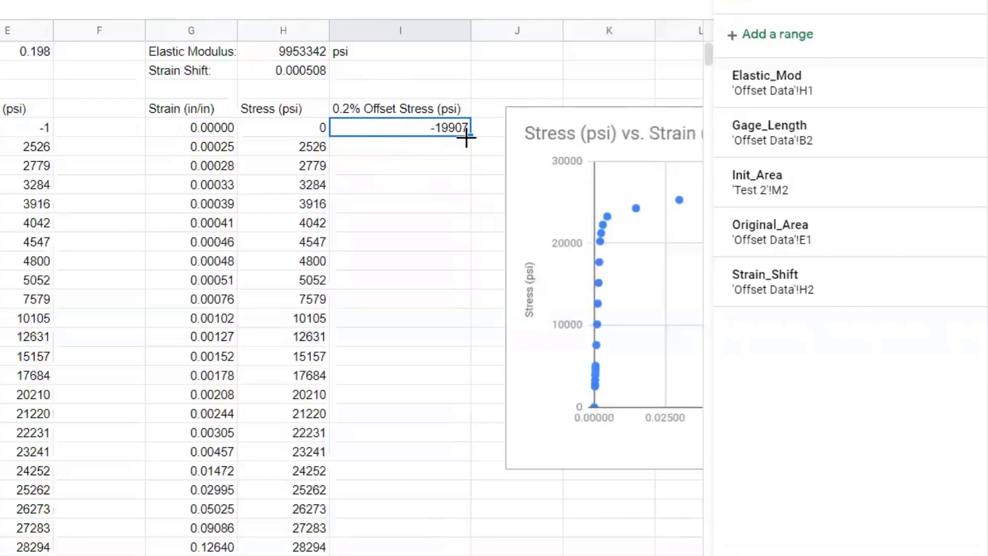
{"action": "left_click_drag", "start_coordinate": [470, 136], "coordinate": [469, 553]}
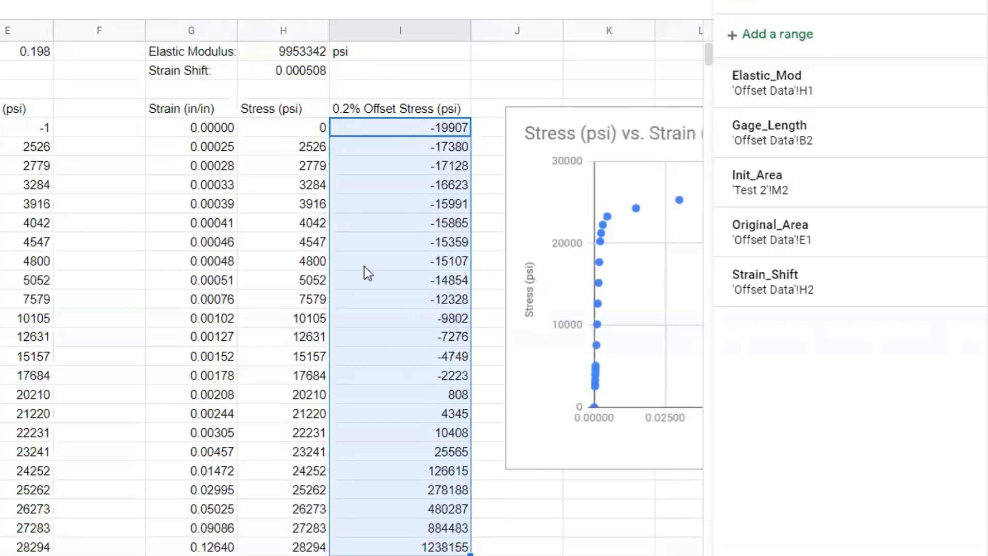
Add the offset stress range I5:I27 as a second chart series.
{"action": "left_click", "coordinate": [971, 6]}
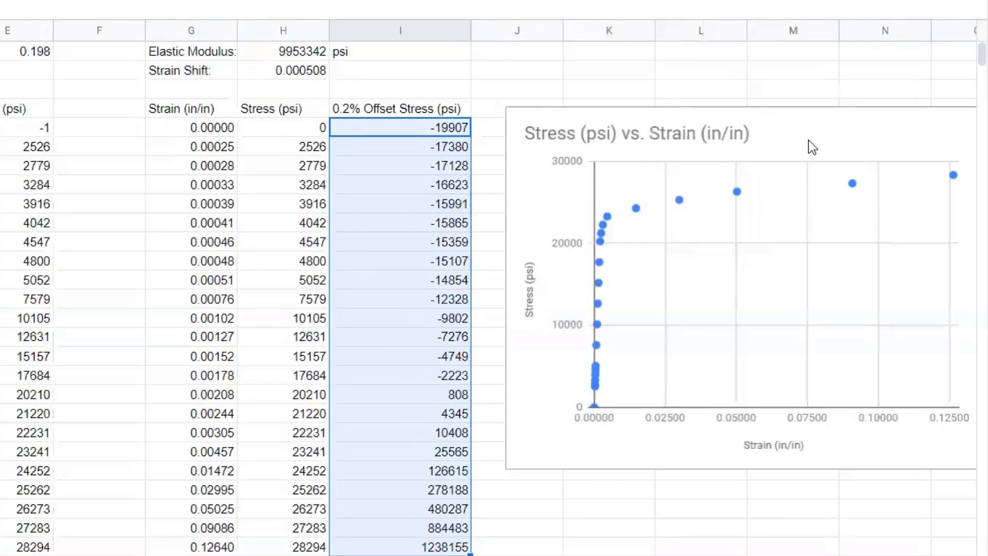
{"action": "right_click", "coordinate": [793, 128]}
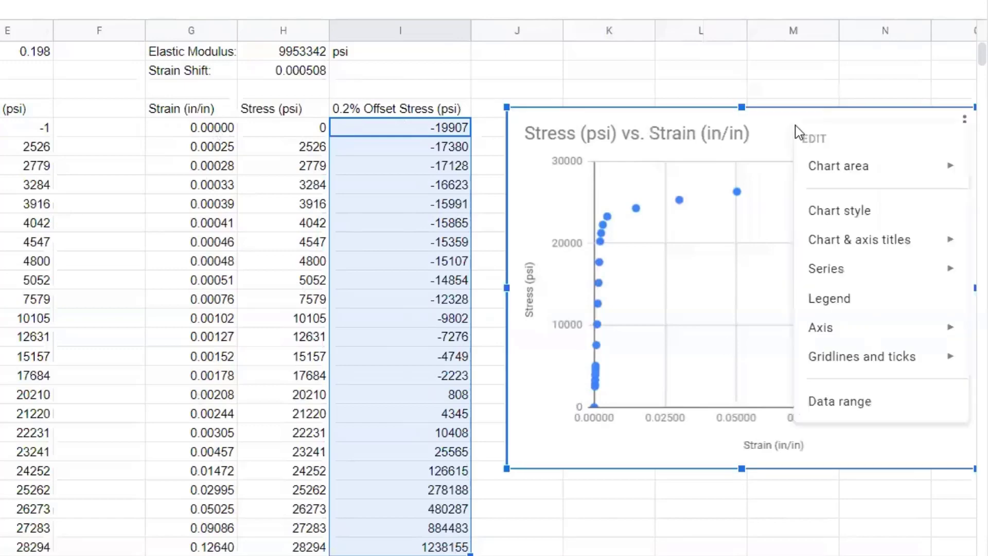
{"action": "left_click", "coordinate": [840, 401]}
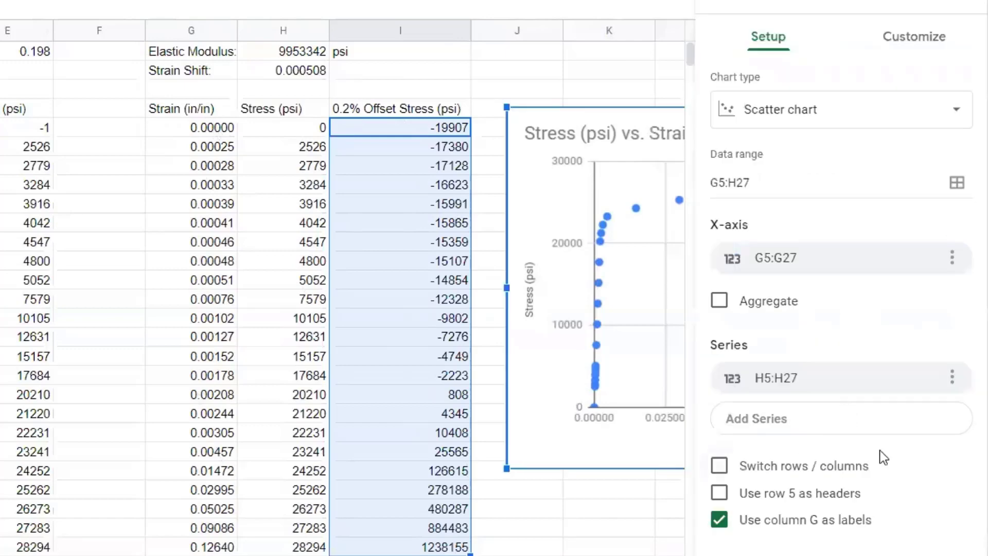
{"action": "left_click", "coordinate": [807, 419]}
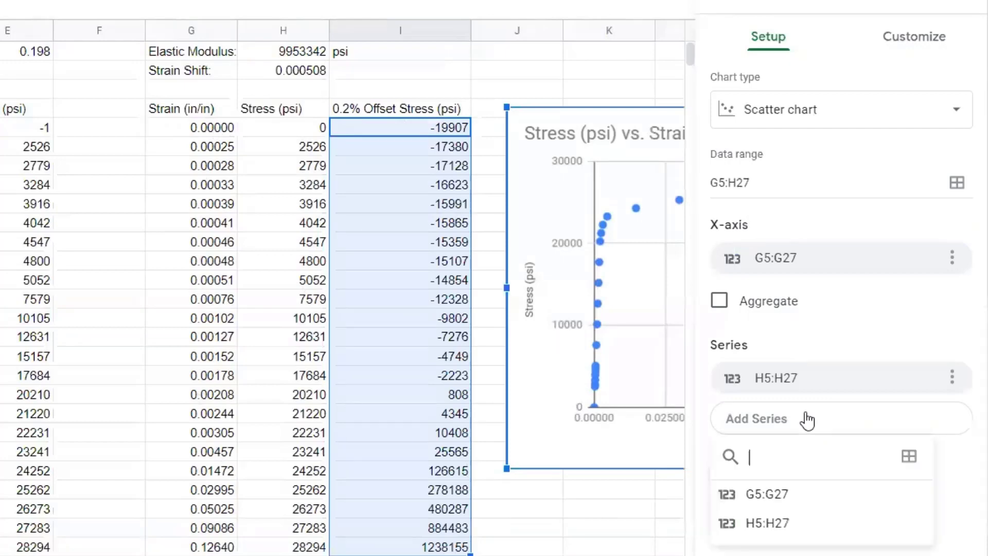
{"action": "left_click", "coordinate": [908, 456]}
{"action": "left_click_drag", "start_coordinate": [446, 128], "coordinate": [434, 548]}
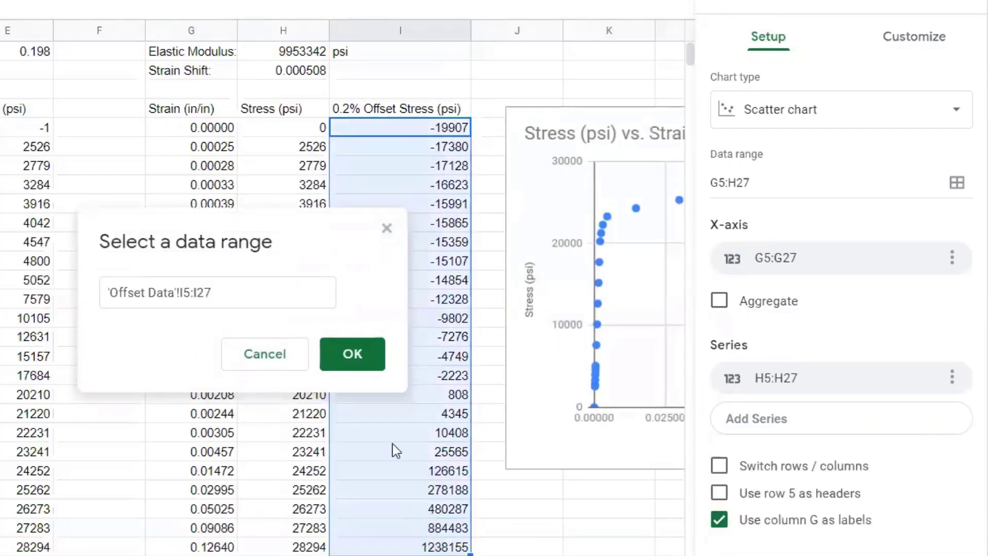
{"action": "left_click", "coordinate": [354, 357]}
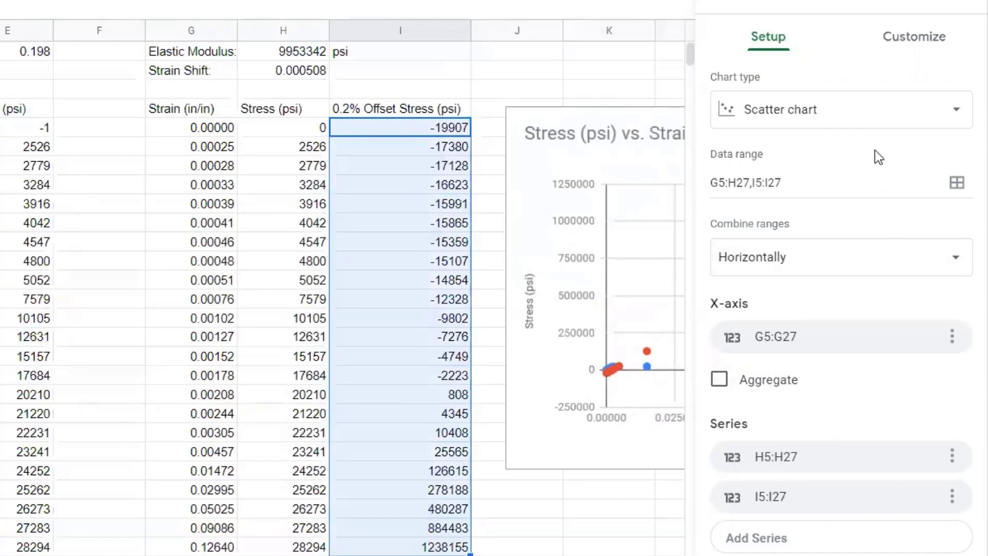
Set Data series 2's point size to 2px.
{"action": "left_click", "coordinate": [912, 37]}
{"action": "left_click", "coordinate": [749, 204]}
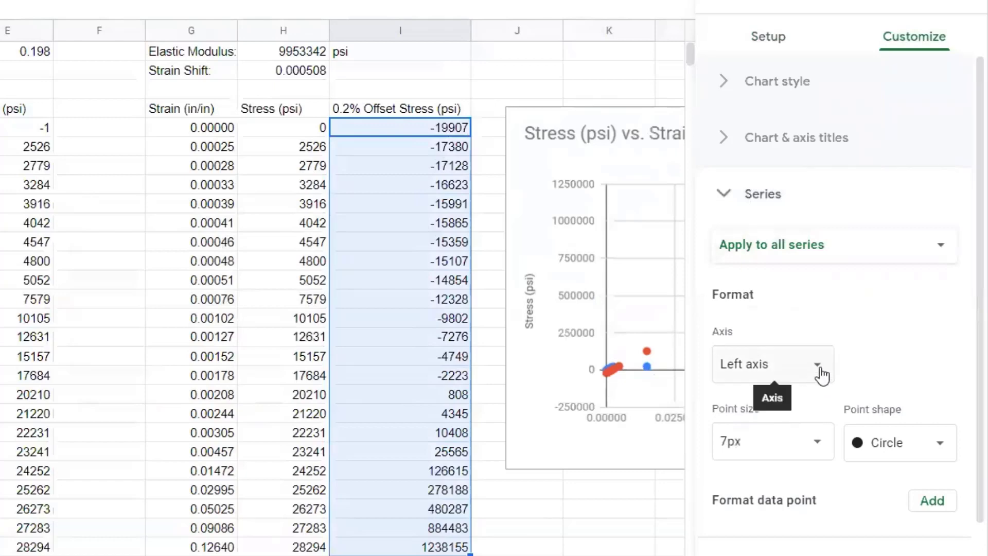
{"action": "left_click", "coordinate": [866, 251]}
{"action": "left_click", "coordinate": [819, 302]}
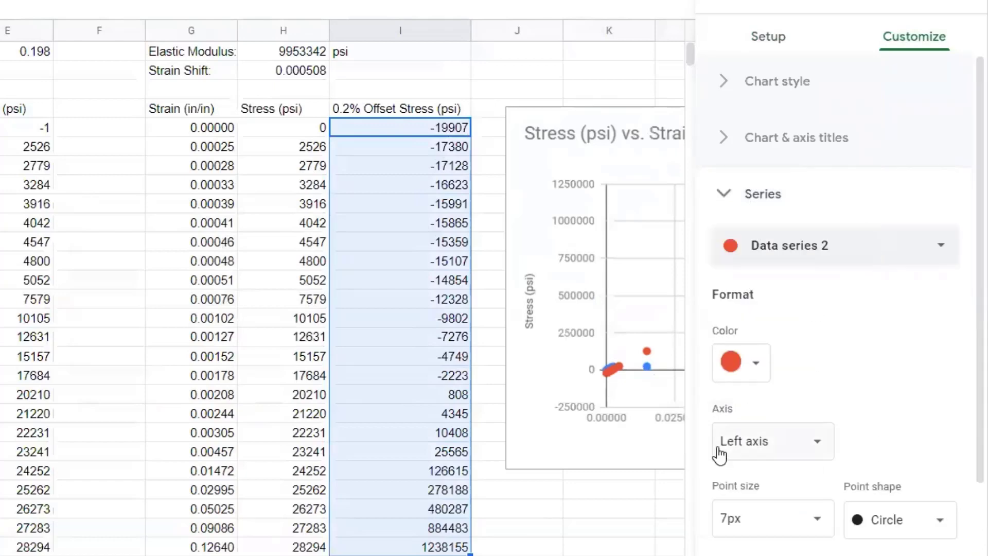
{"action": "left_click", "coordinate": [787, 513]}
{"action": "type", "text": "2px"}
{"action": "scroll", "coordinate": [762, 545], "scroll_direction": "down", "scroll_amount": 3}
Add a trendline to the offset series, then clear the last five data rows.
{"action": "left_click", "coordinate": [760, 535]}
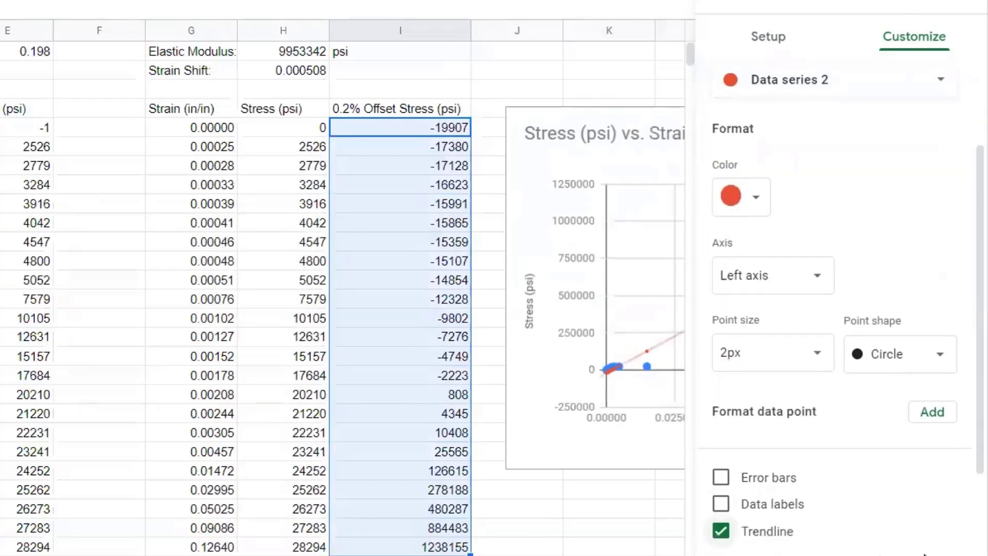
{"action": "left_click", "coordinate": [963, 4]}
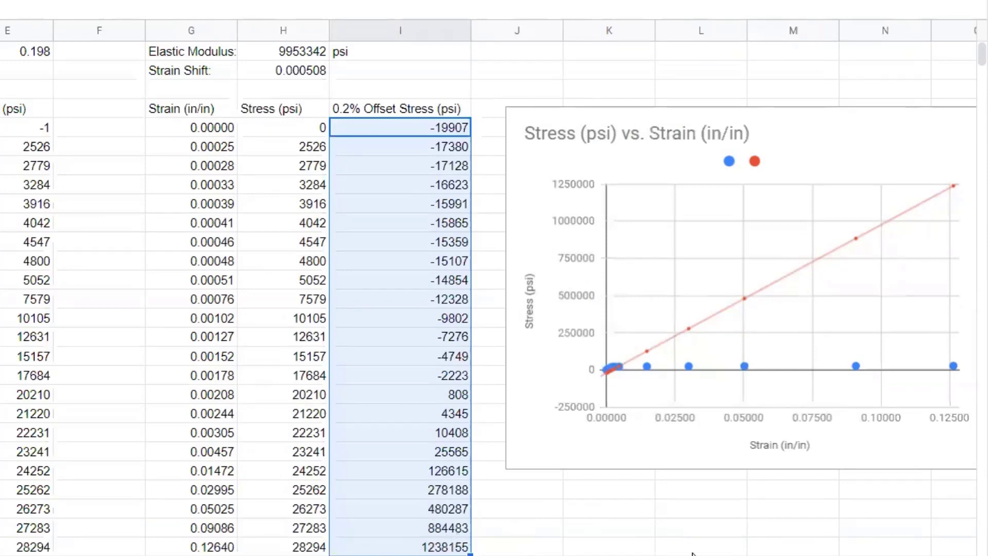
{"action": "left_click", "coordinate": [607, 547]}
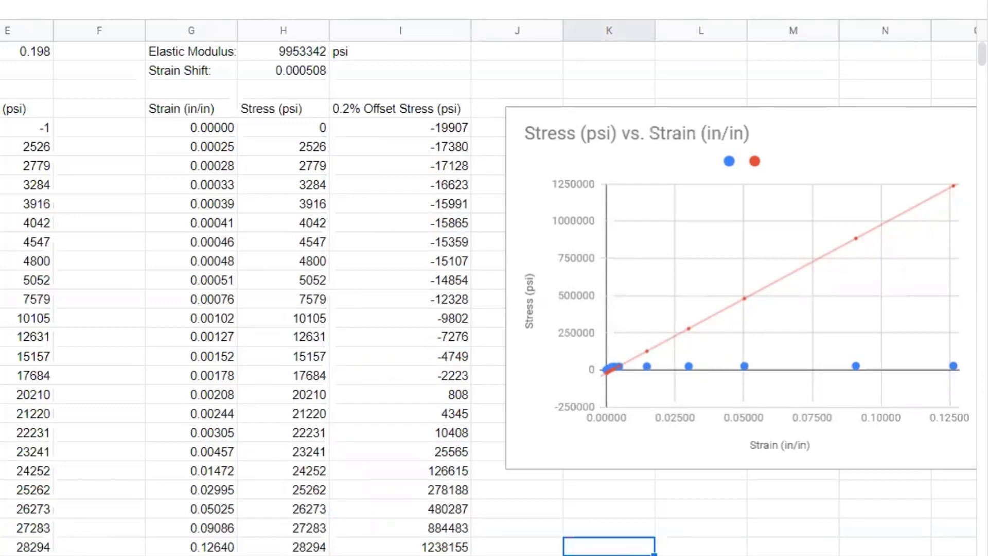
{"action": "key", "text": "shift+space"}
{"action": "key", "text": "shift+Up"}
{"action": "key", "text": "shift+Up"}
{"action": "key", "text": "shift+Up"}
{"action": "key", "text": "shift+Up"}
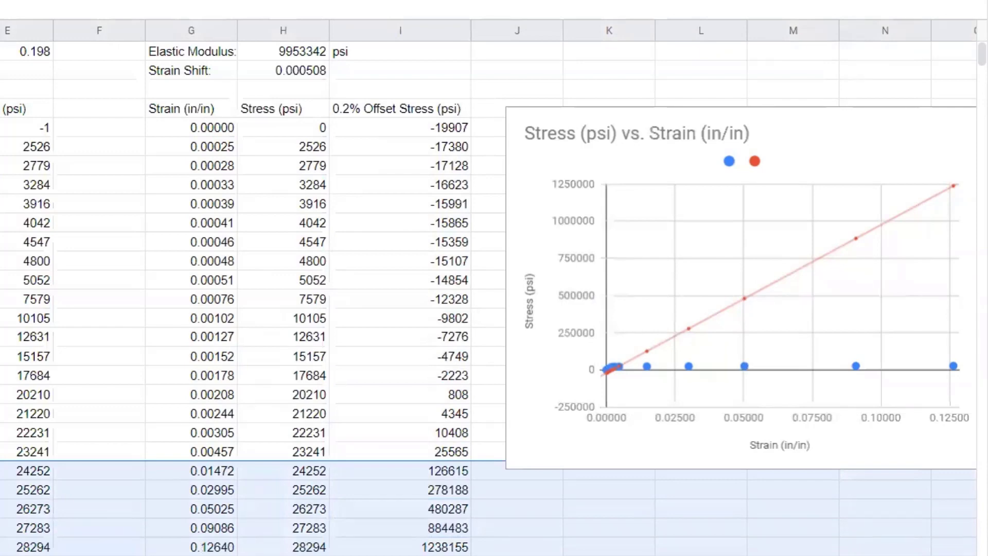
{"action": "key", "text": "Delete"}
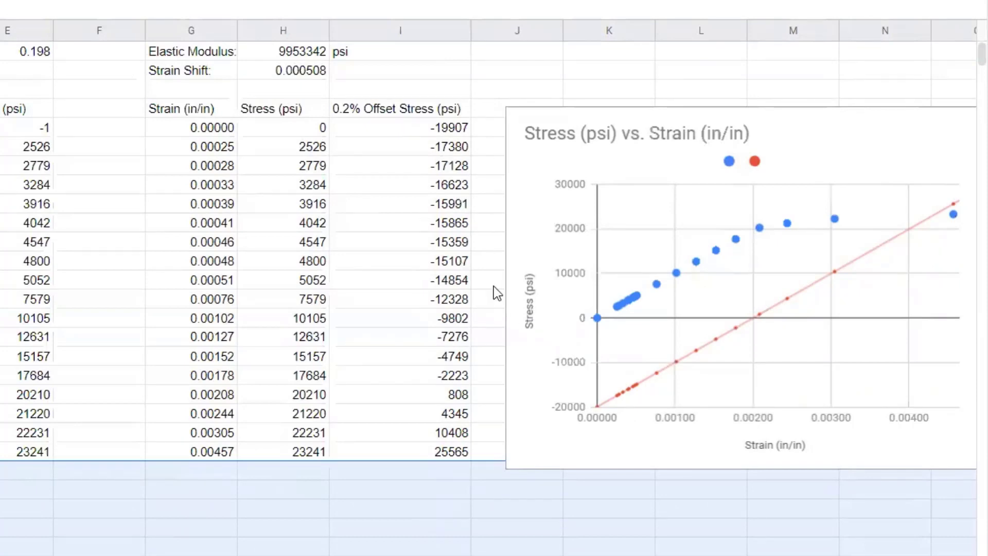
{"action": "right_click", "coordinate": [792, 126]}
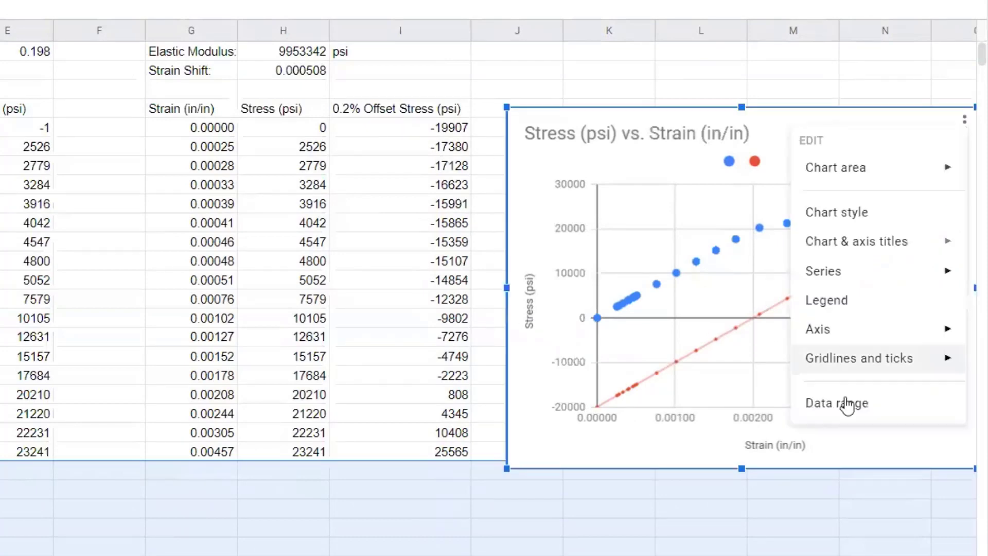
{"action": "left_click", "coordinate": [858, 405]}
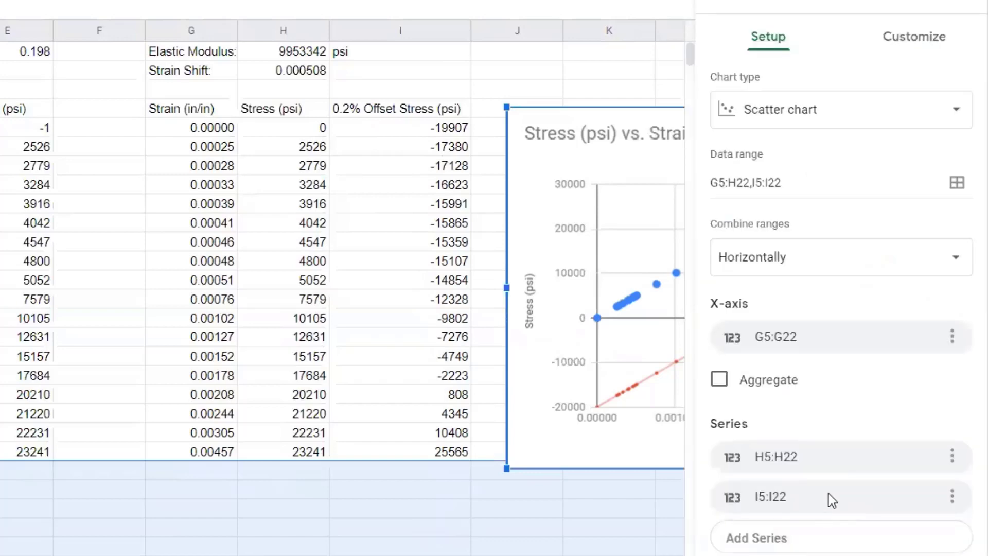
{"action": "left_click", "coordinate": [829, 536]}
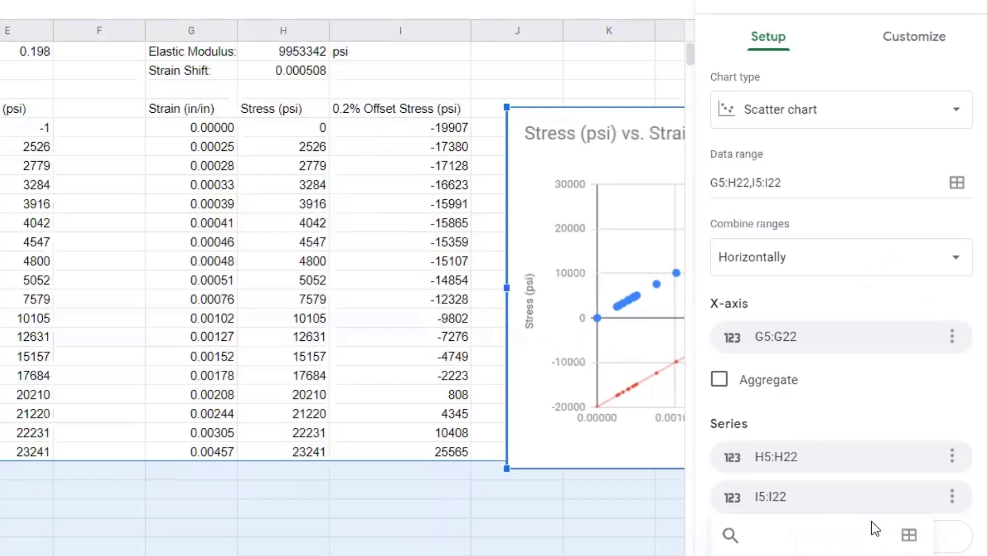
{"action": "left_click", "coordinate": [909, 537]}
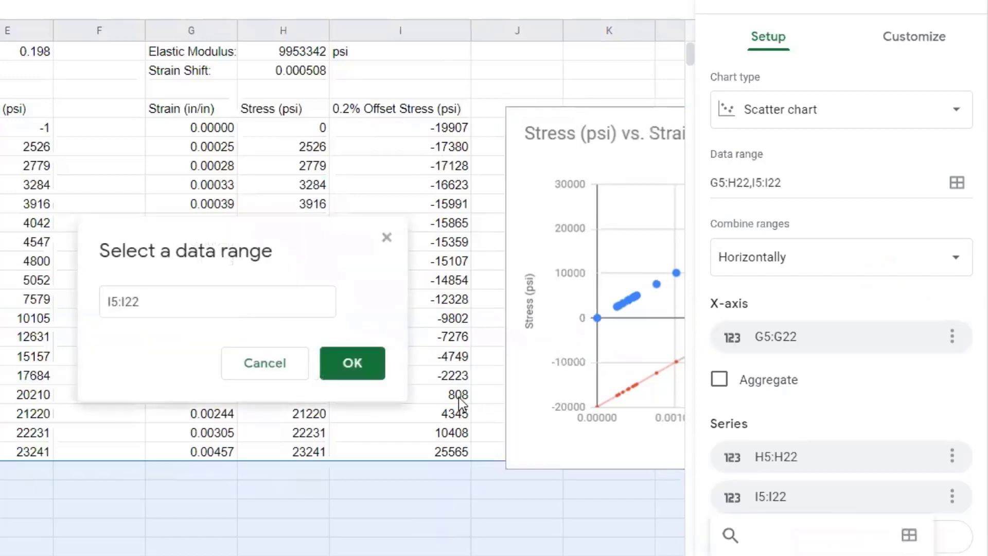
{"action": "left_click_drag", "start_coordinate": [462, 399], "coordinate": [458, 453]}
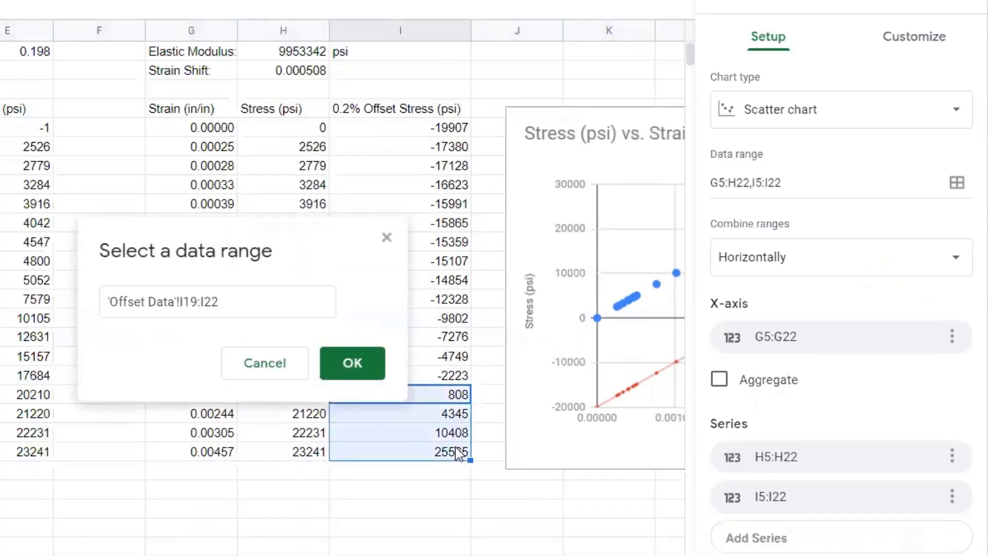
{"action": "left_click", "coordinate": [346, 360]}
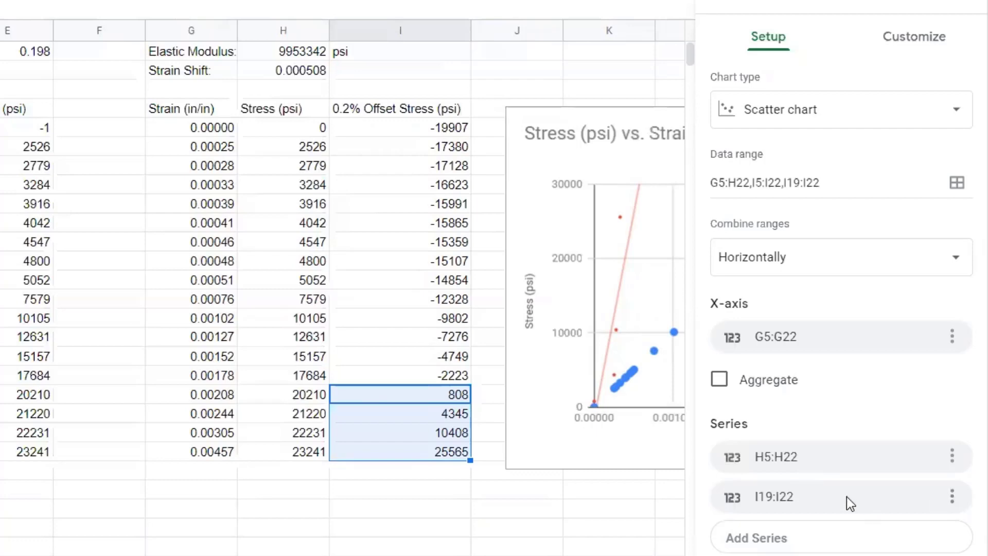
{"action": "left_click", "coordinate": [854, 537]}
{"action": "left_click", "coordinate": [909, 535]}
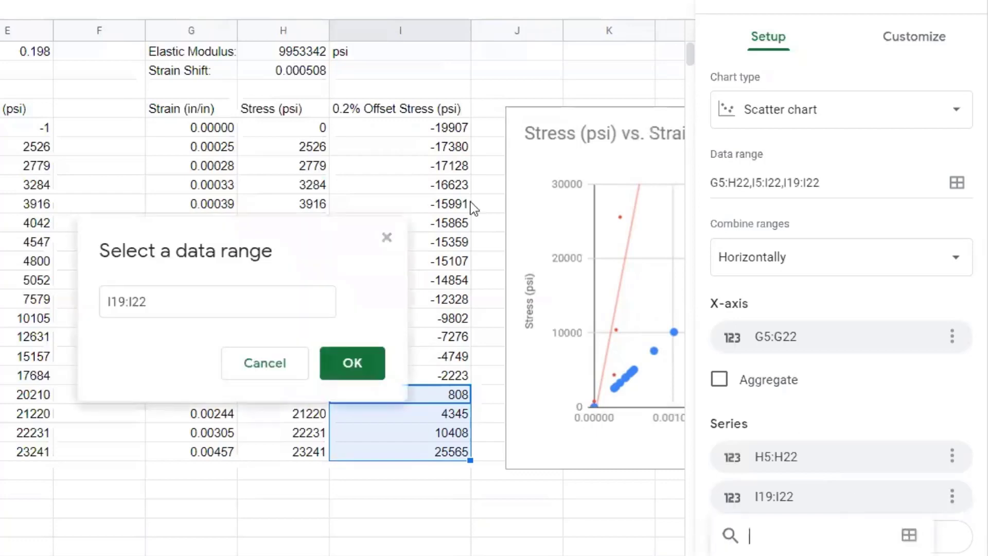
{"action": "left_click_drag", "start_coordinate": [452, 127], "coordinate": [453, 451]}
{"action": "left_click", "coordinate": [360, 363]}
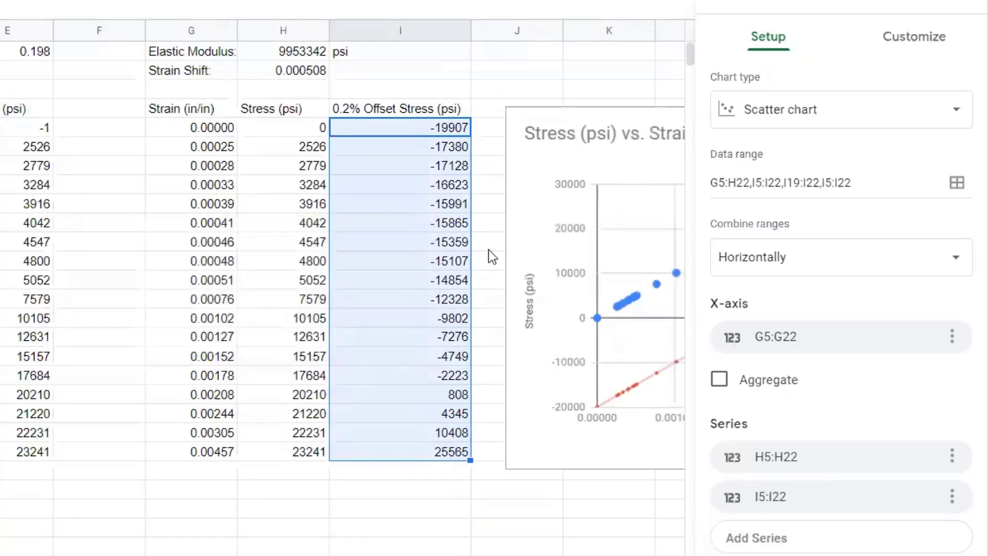
{"action": "left_click", "coordinate": [470, 129]}
{"action": "left_click_drag", "start_coordinate": [436, 128], "coordinate": [449, 382]}
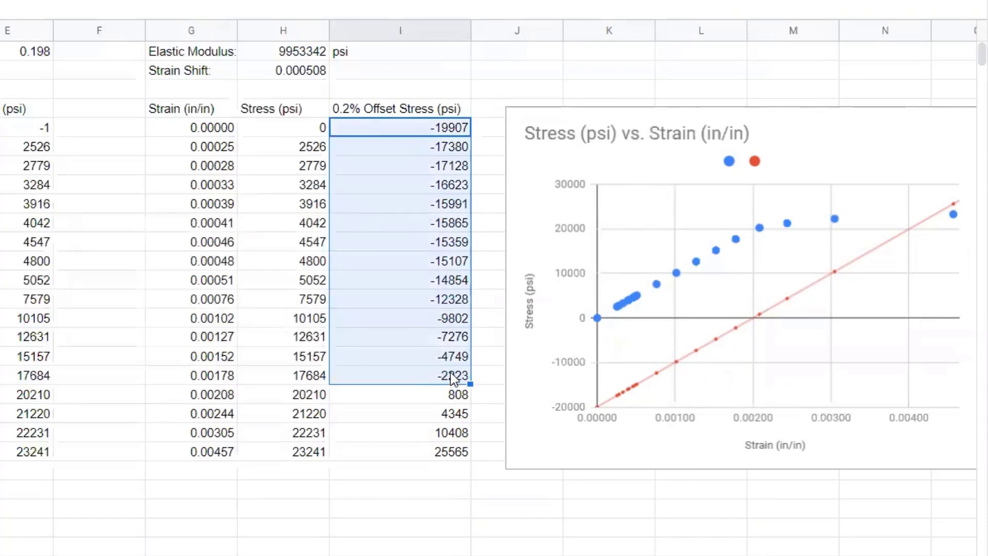
Clear the negative offset stresses in I5:I18, then make the chart narrower and taller.
{"action": "key", "text": "Delete"}
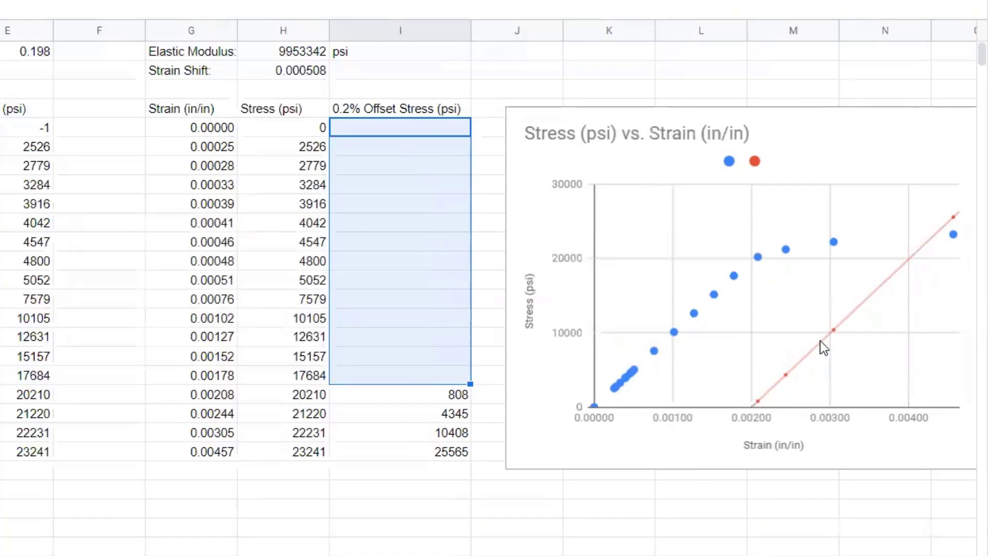
{"action": "left_click", "coordinate": [851, 137]}
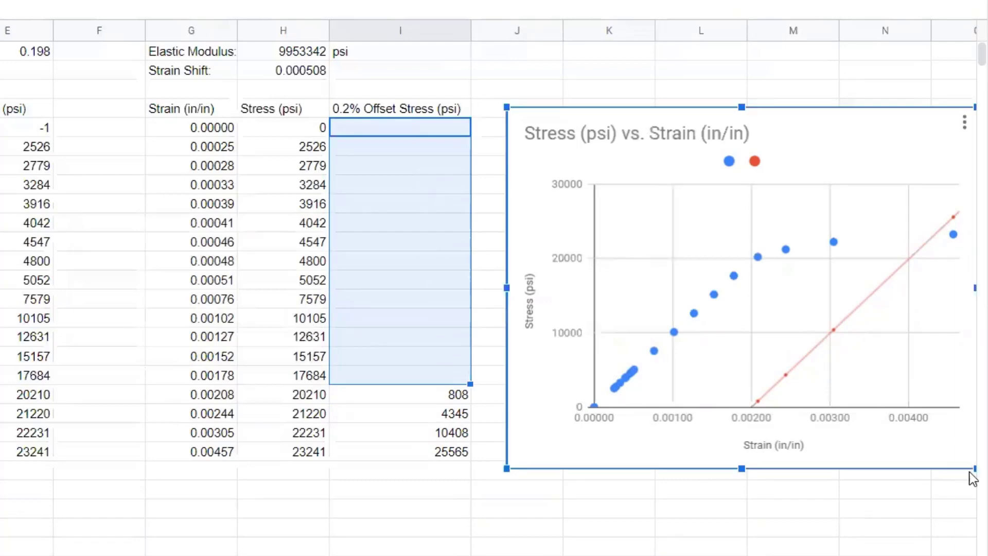
{"action": "left_click_drag", "start_coordinate": [974, 469], "coordinate": [967, 461]}
{"action": "left_click_drag", "start_coordinate": [967, 283], "coordinate": [822, 269]}
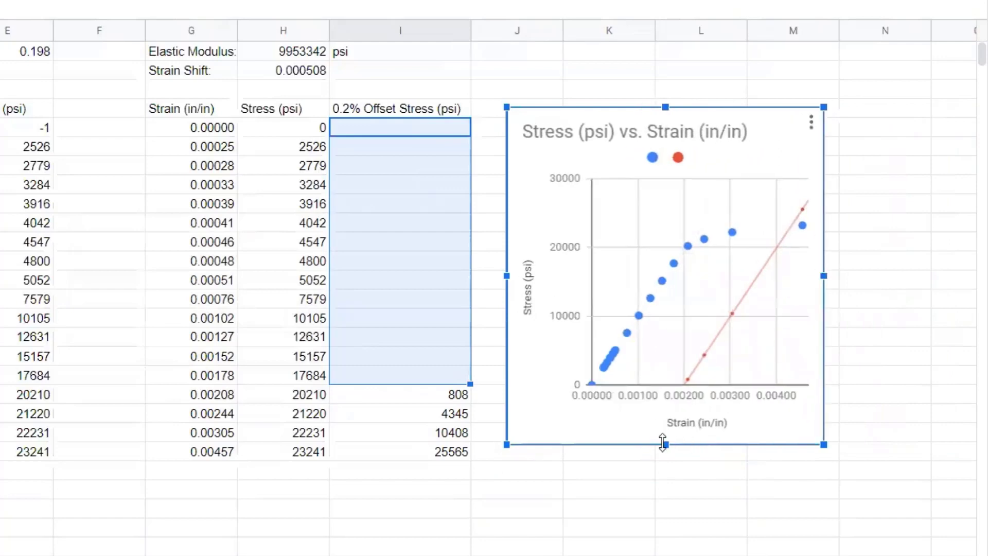
{"action": "left_click_drag", "start_coordinate": [664, 443], "coordinate": [856, 555]}
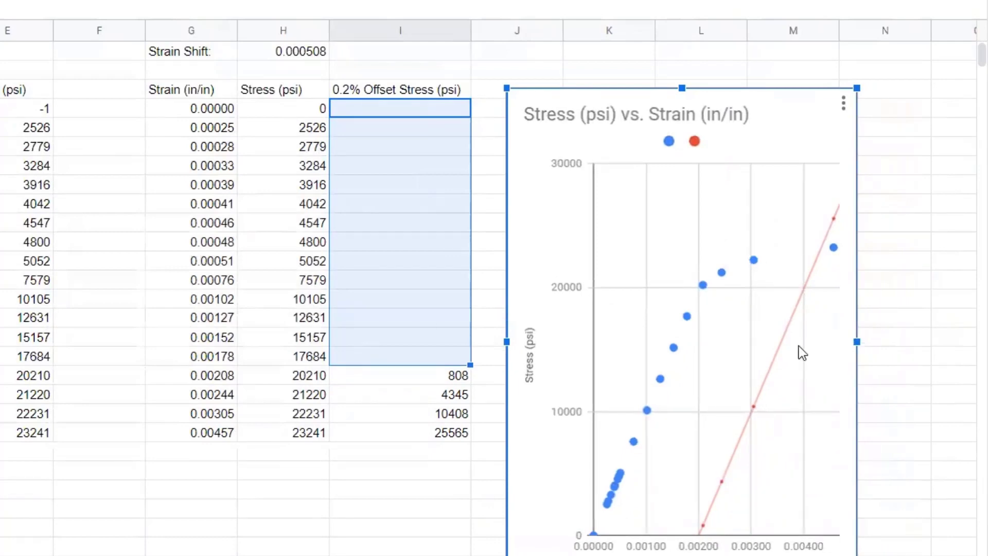
{"action": "left_click", "coordinate": [415, 472]}
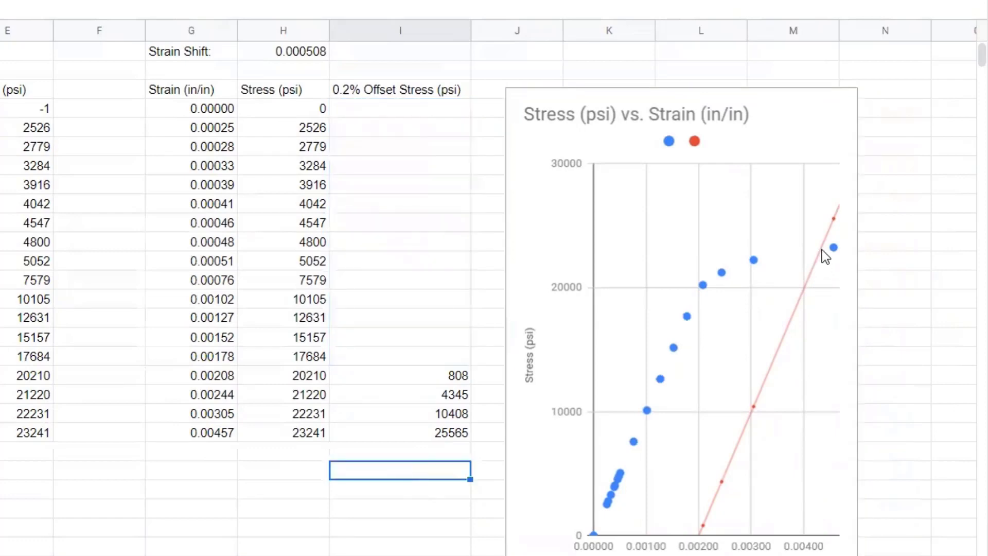
Open the chart editor's horizontal axis and its Gridlines and ticks section.
{"action": "right_click", "coordinate": [777, 110]}
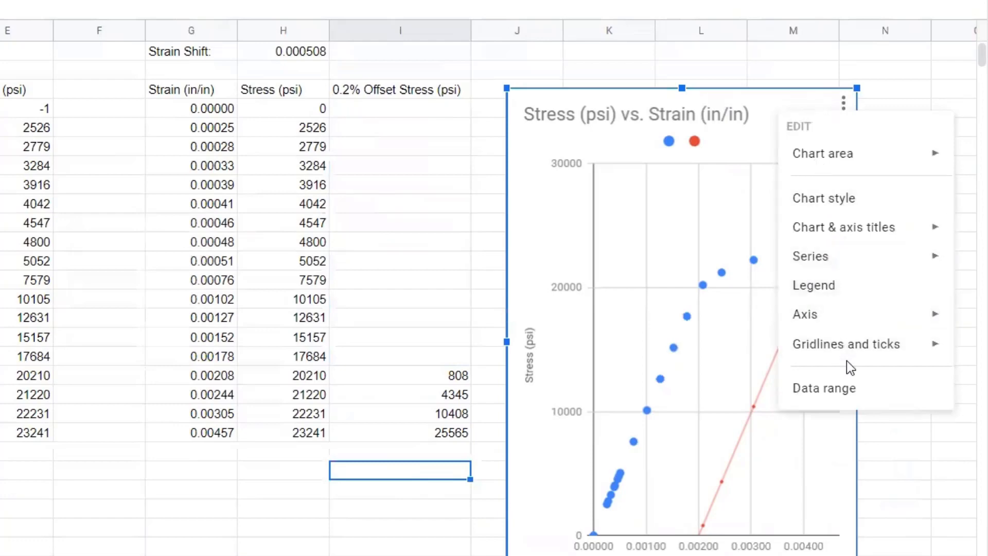
{"action": "mouse_move", "coordinate": [912, 238]}
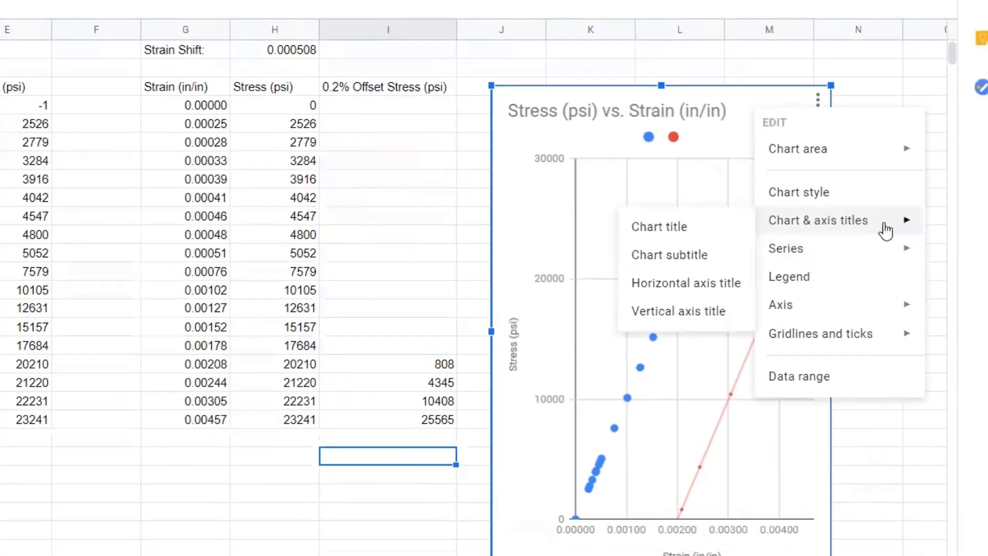
{"action": "mouse_move", "coordinate": [887, 315]}
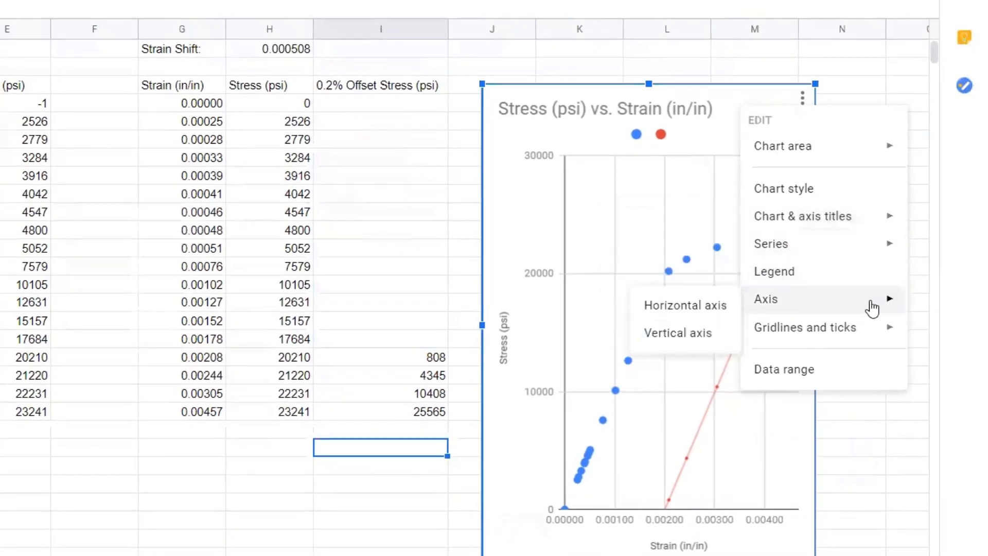
{"action": "left_click", "coordinate": [708, 308]}
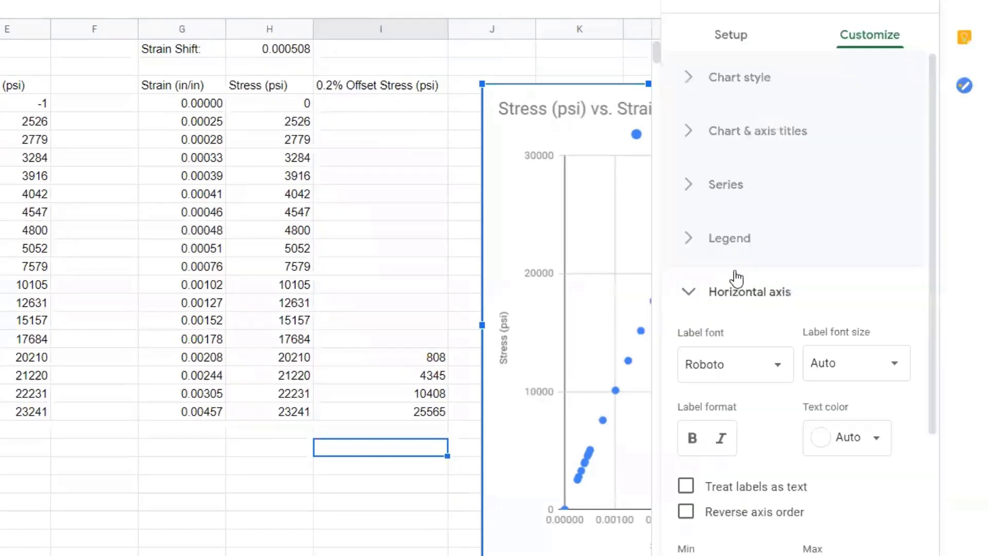
{"action": "left_click", "coordinate": [696, 293]}
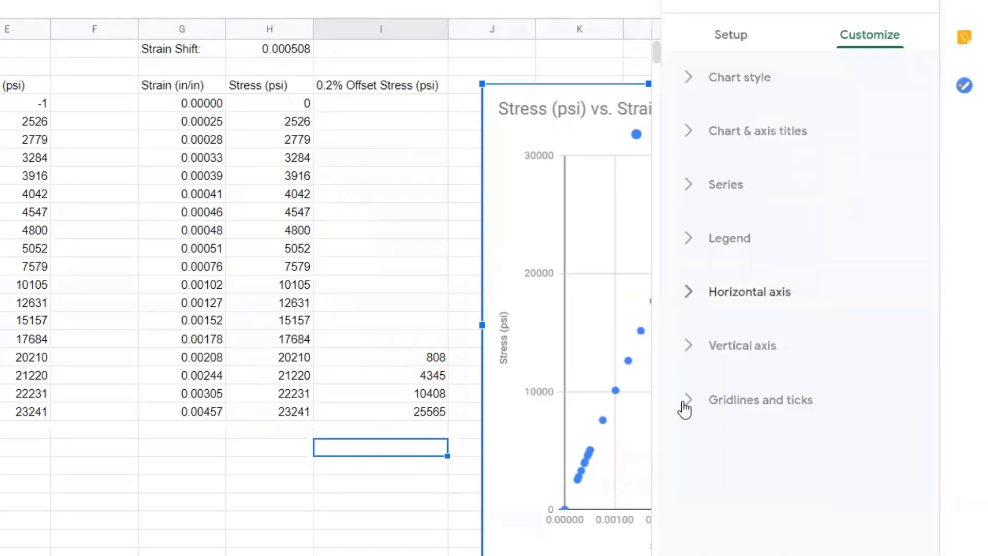
{"action": "left_click", "coordinate": [688, 400]}
Keep major spacing as Count and set 4 minor gridlines on the strain axis.
{"action": "scroll", "coordinate": [798, 353], "scroll_direction": "down", "scroll_amount": 2}
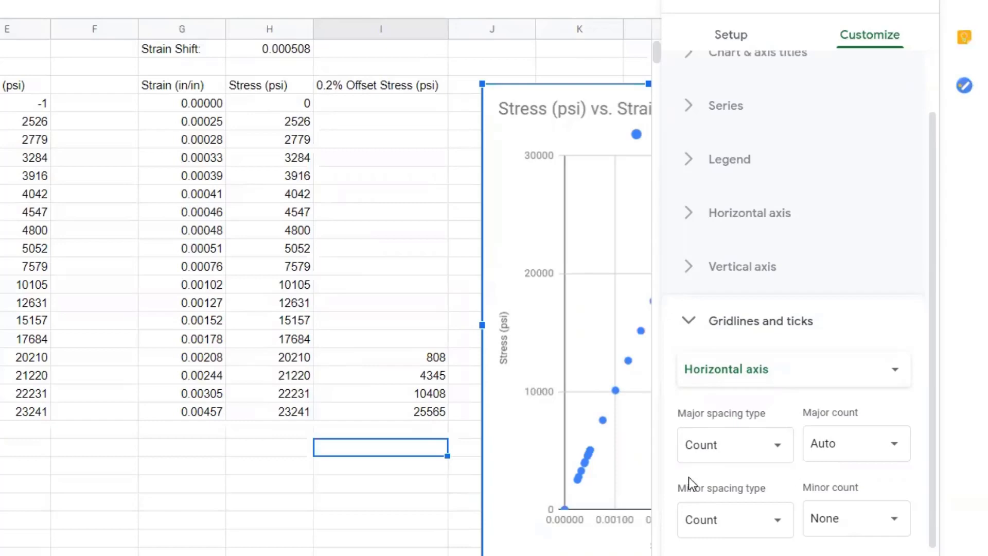
{"action": "left_click", "coordinate": [779, 456]}
{"action": "left_click", "coordinate": [776, 446]}
{"action": "left_click", "coordinate": [818, 442]}
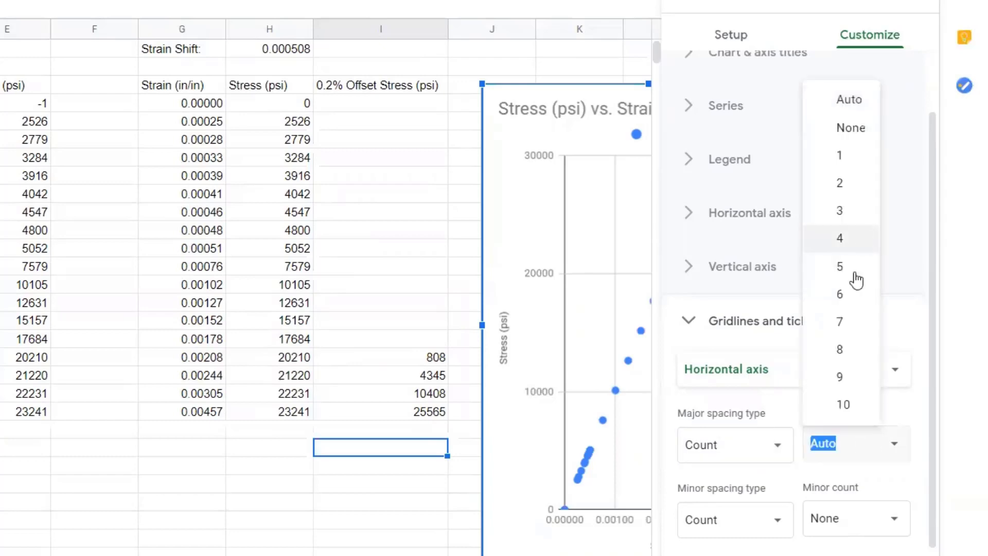
{"action": "left_click", "coordinate": [911, 414]}
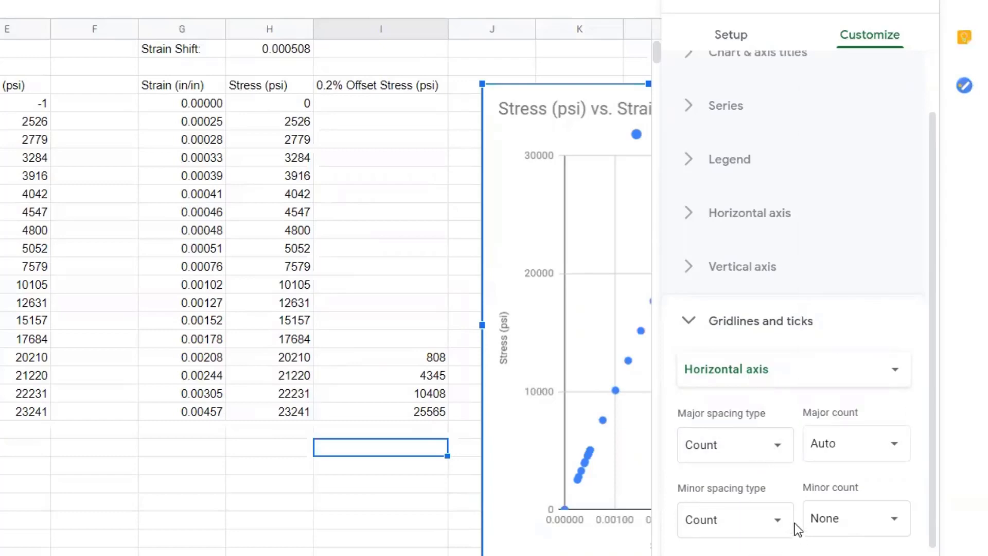
{"action": "left_click", "coordinate": [904, 522]}
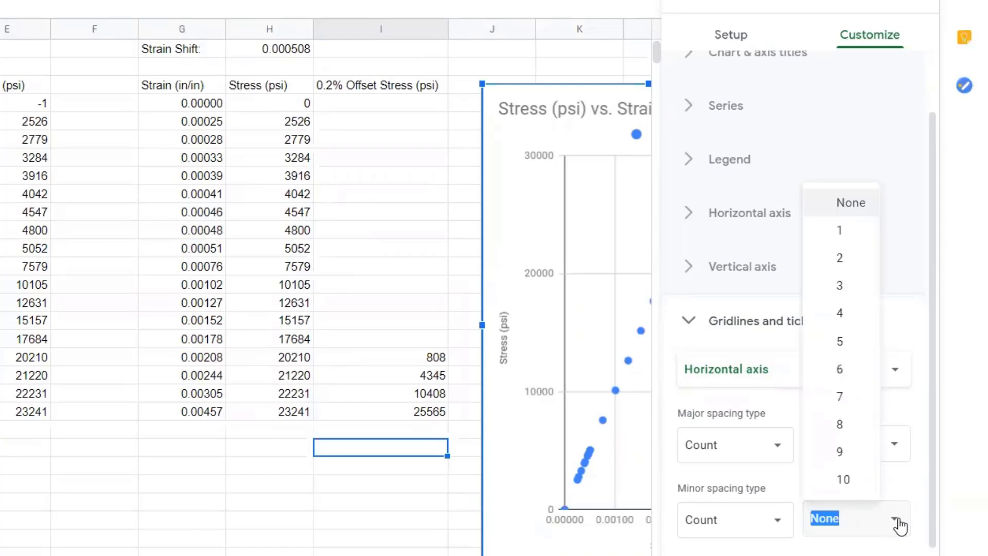
{"action": "left_click", "coordinate": [858, 314]}
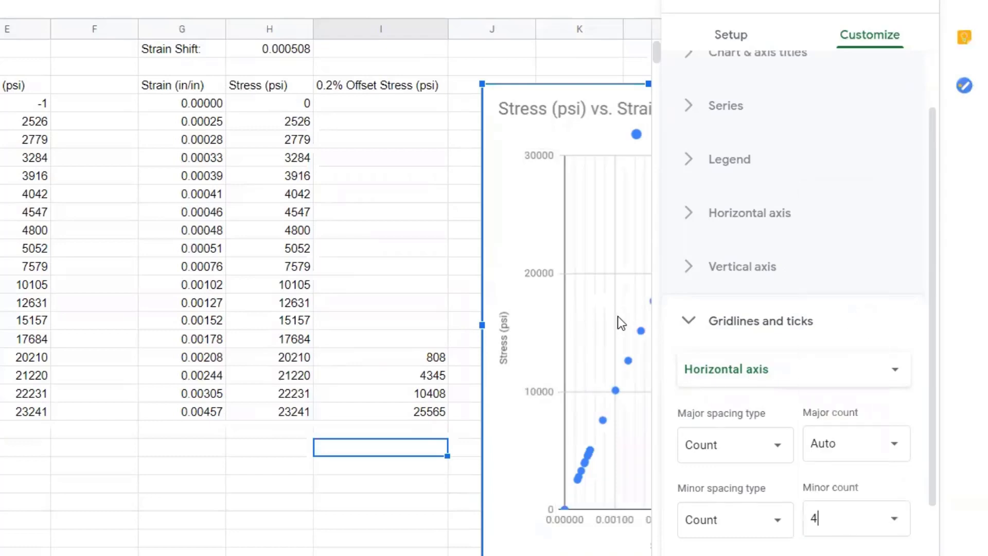
Set the vertical stress axis to 9 minor gridlines.
{"action": "left_click", "coordinate": [775, 378]}
{"action": "left_click", "coordinate": [763, 395]}
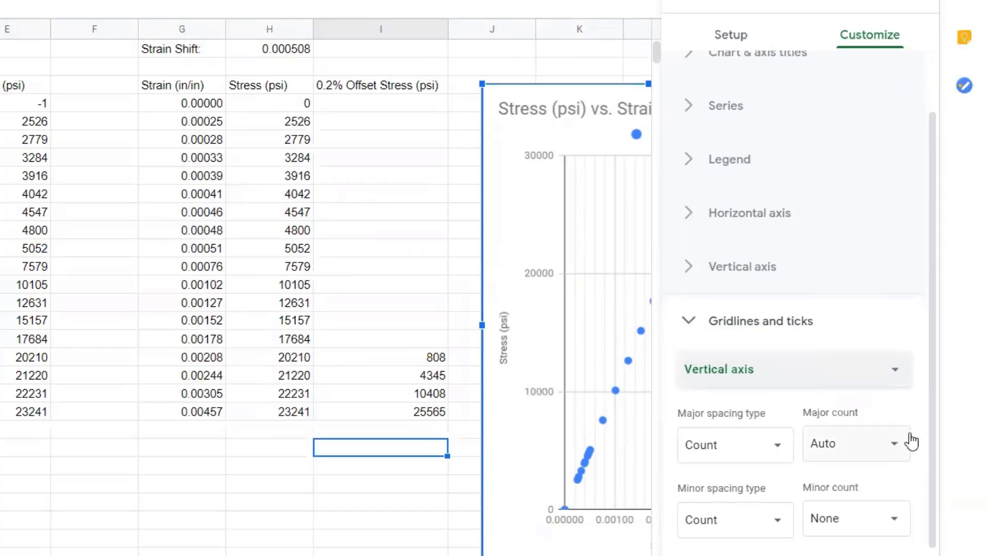
{"action": "left_click", "coordinate": [882, 519]}
{"action": "left_click", "coordinate": [854, 312]}
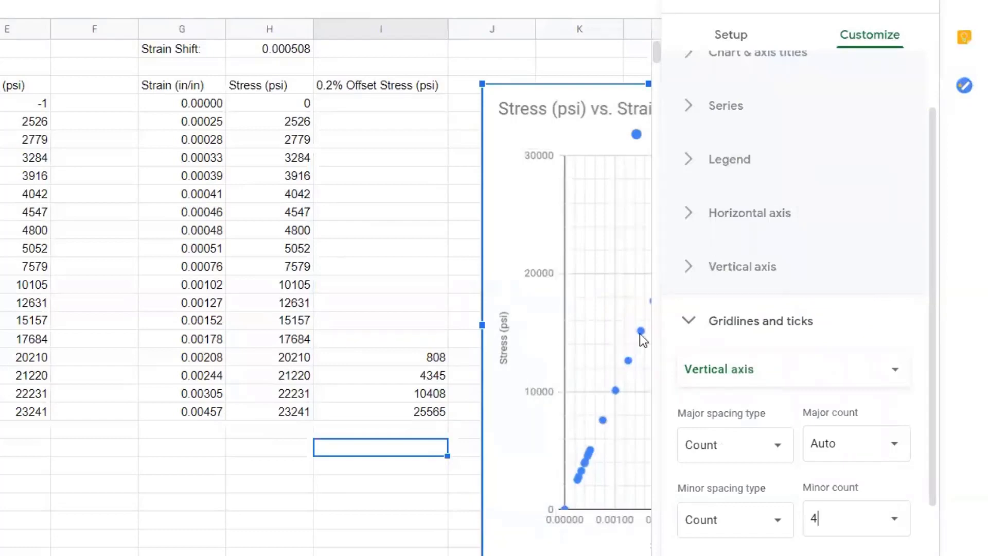
{"action": "left_click", "coordinate": [904, 528]}
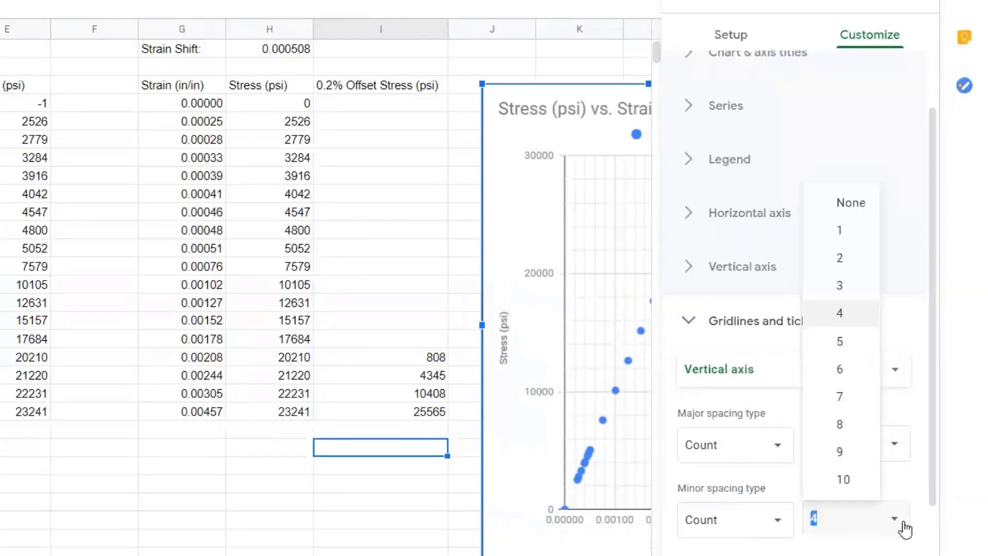
{"action": "left_click", "coordinate": [854, 455]}
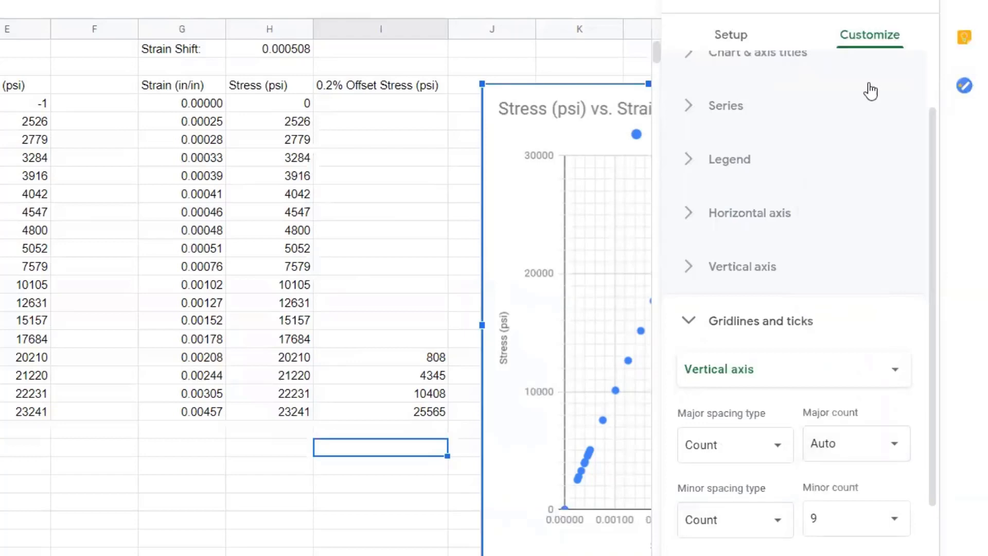
Close the chart editor and drag the chart left over columns B–E.
{"action": "left_click", "coordinate": [929, 5]}
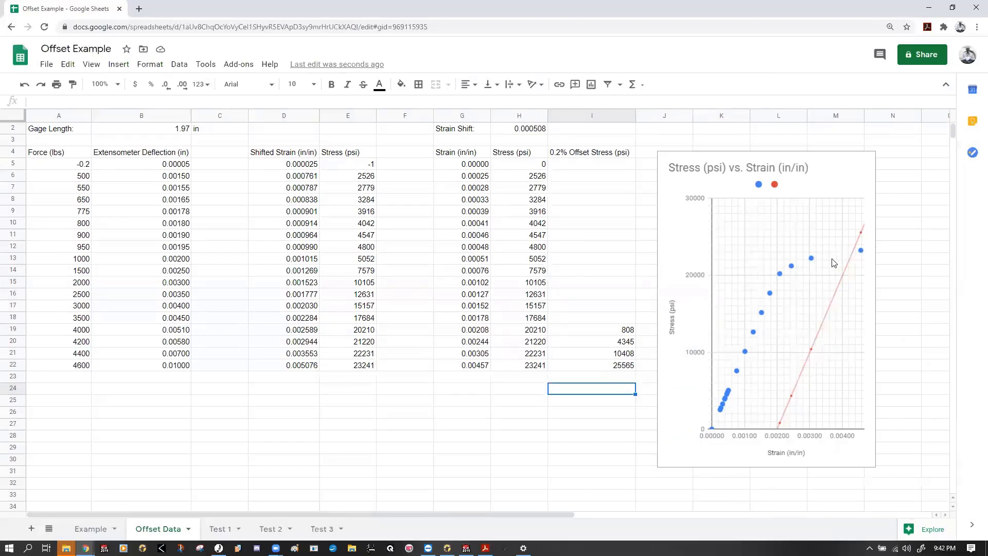
{"action": "left_click", "coordinate": [829, 166]}
{"action": "left_click_drag", "start_coordinate": [830, 166], "coordinate": [266, 168]}
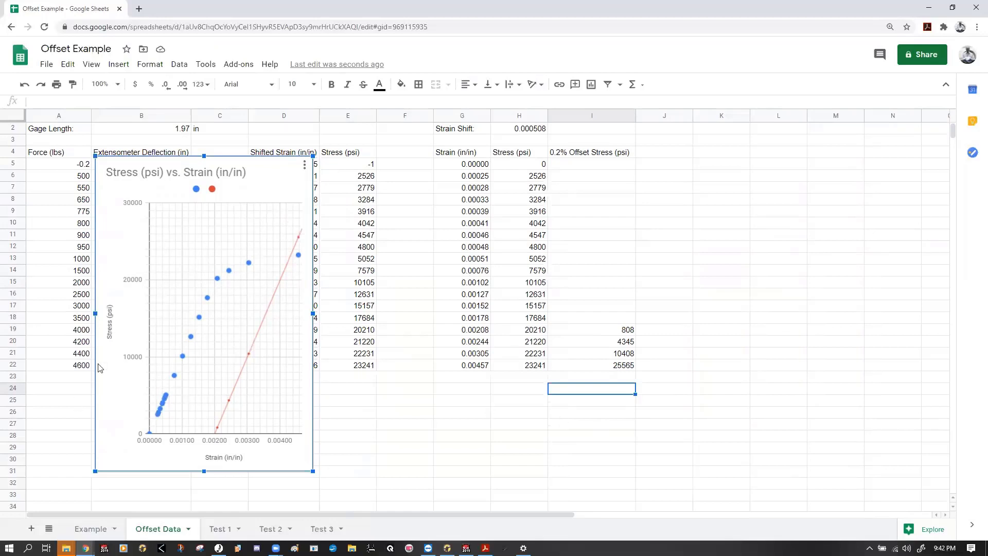
Insert a blank row above row 22 and add the header 'Yiels Strength Bookends' in J4.
{"action": "left_click", "coordinate": [13, 365]}
{"action": "right_click", "coordinate": [13, 365]}
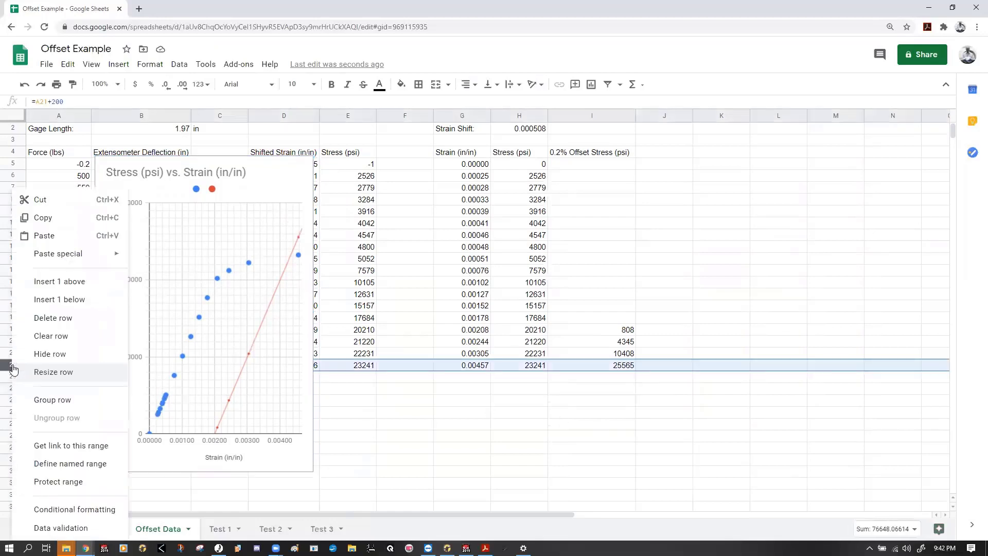
{"action": "left_click", "coordinate": [49, 280]}
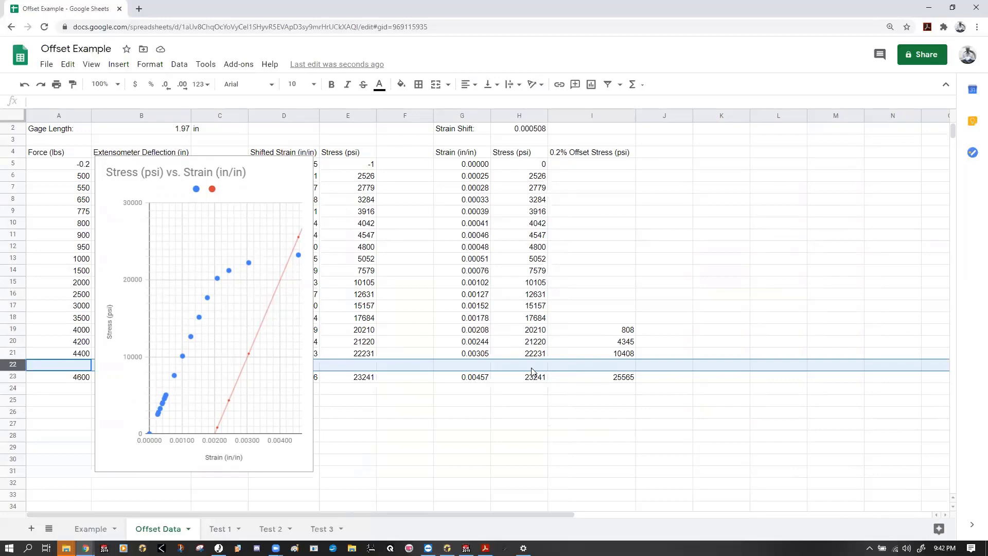
{"action": "left_click", "coordinate": [663, 153]}
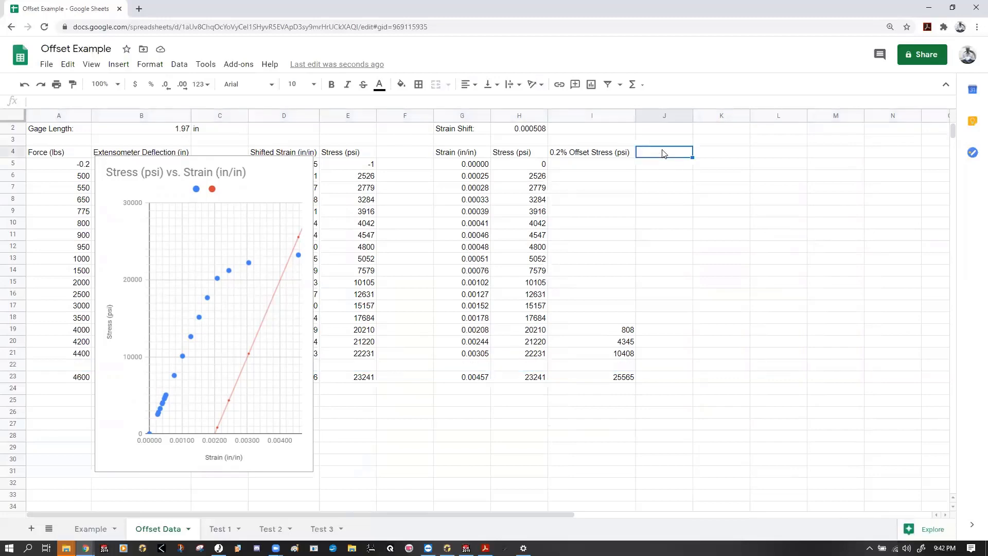
{"action": "type", "text": "Yiels"}
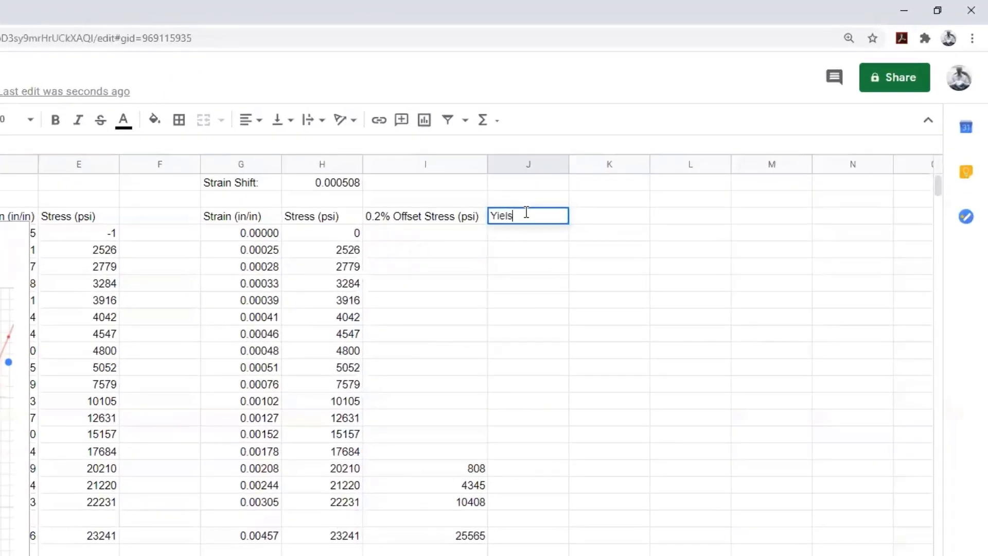
{"action": "type", "text": " Strength Bookends"}
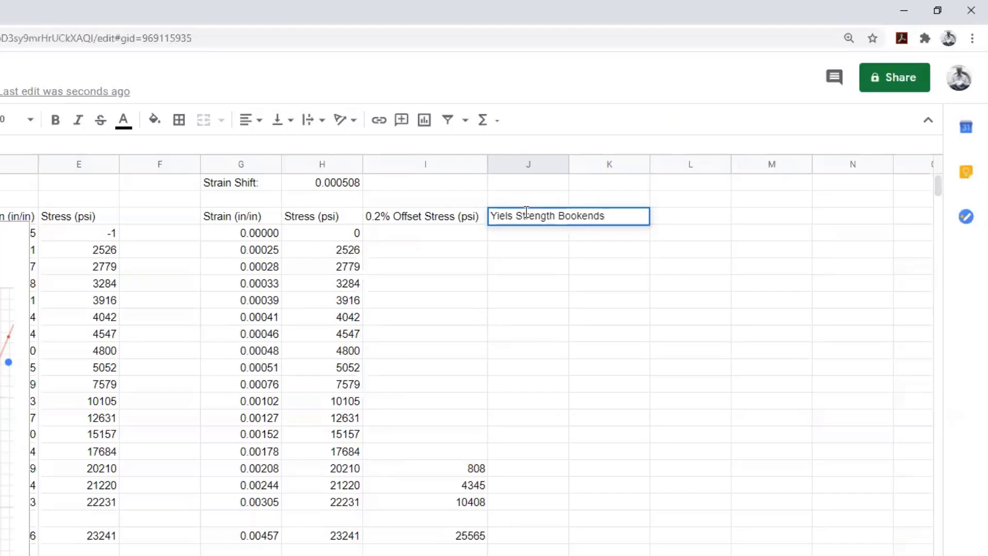
{"action": "key", "text": "Return"}
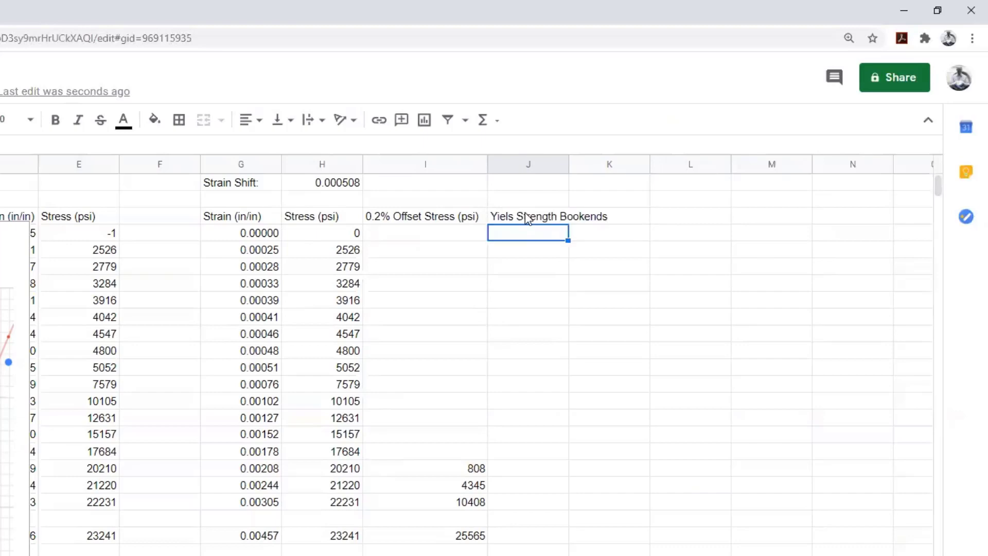
Enter =H21 in J21 and =H23 in J23, giving 22231 and 23241.
{"action": "left_click", "coordinate": [532, 509]}
{"action": "type", "text": "="}
{"action": "left_click", "coordinate": [345, 505]}
{"action": "key", "text": "Return"}
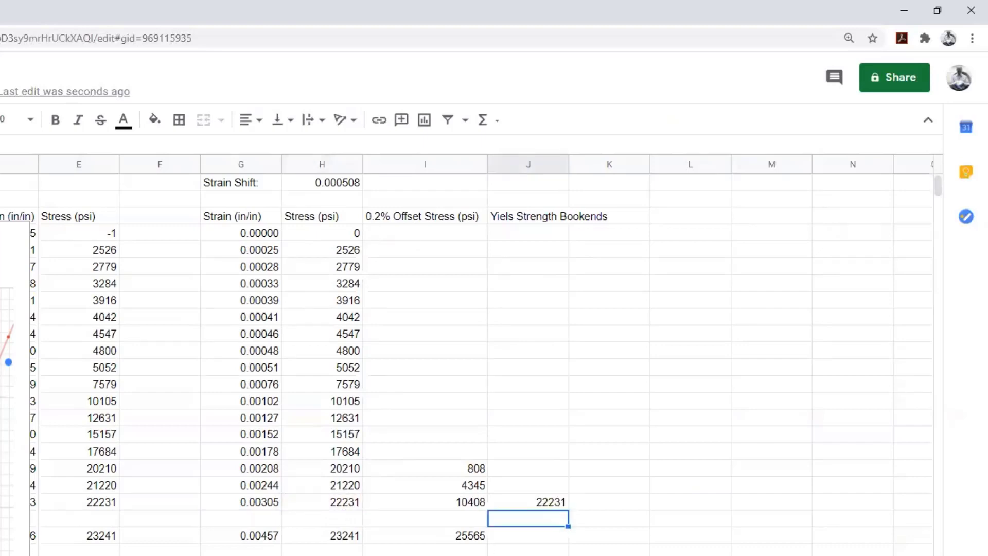
{"action": "left_click", "coordinate": [533, 538]}
{"action": "type", "text": "="}
{"action": "left_click", "coordinate": [346, 535]}
{"action": "key", "text": "Return"}
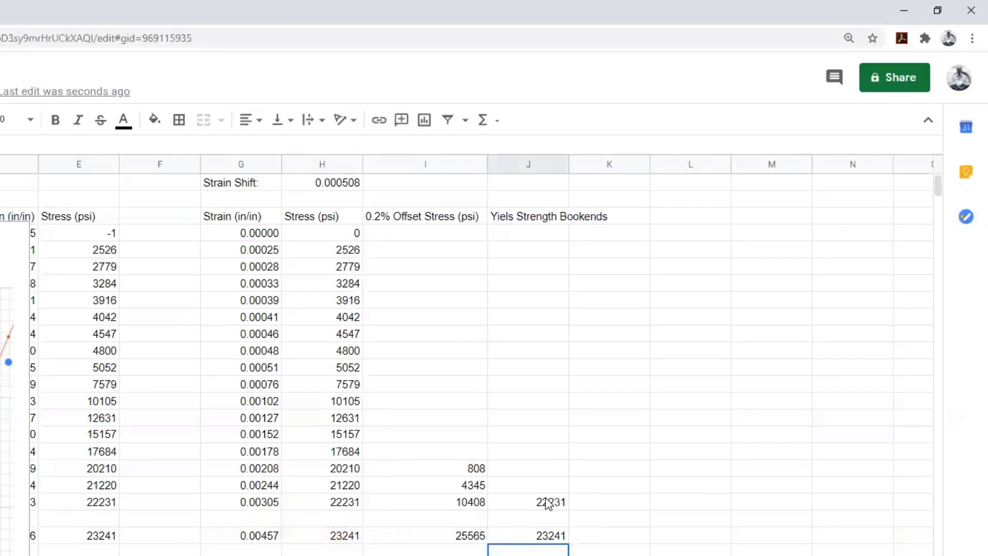
{"action": "left_click_drag", "start_coordinate": [548, 505], "coordinate": [549, 538]}
{"action": "left_click", "coordinate": [592, 334]}
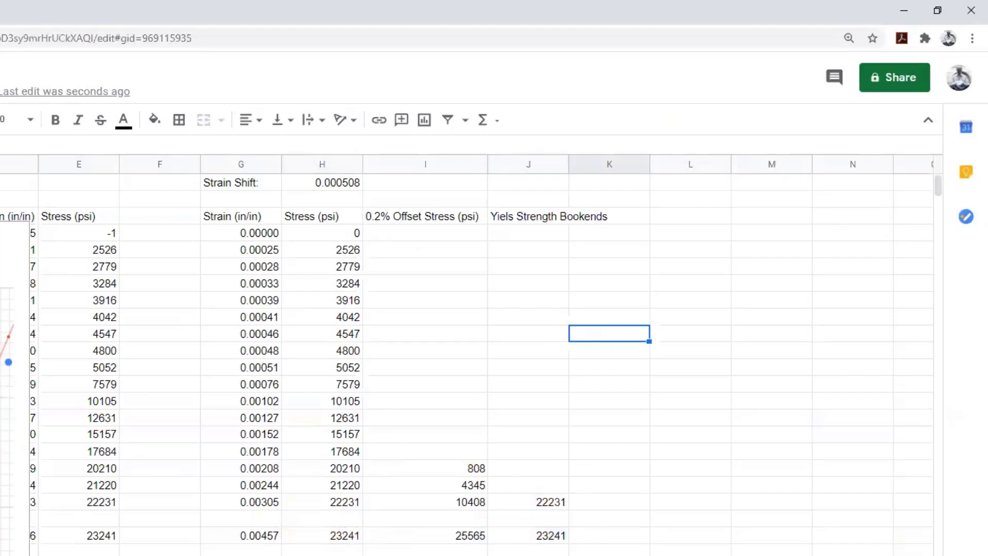
{"action": "right_click", "coordinate": [218, 201]}
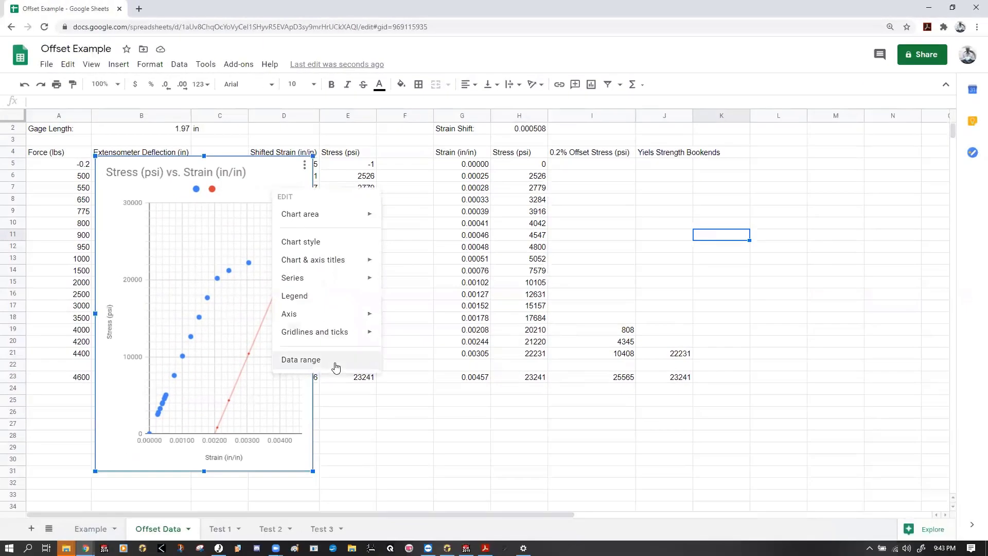
Add column J as a third chart series, first as J21:J23, then widened to J5:J23.
{"action": "left_click", "coordinate": [336, 367]}
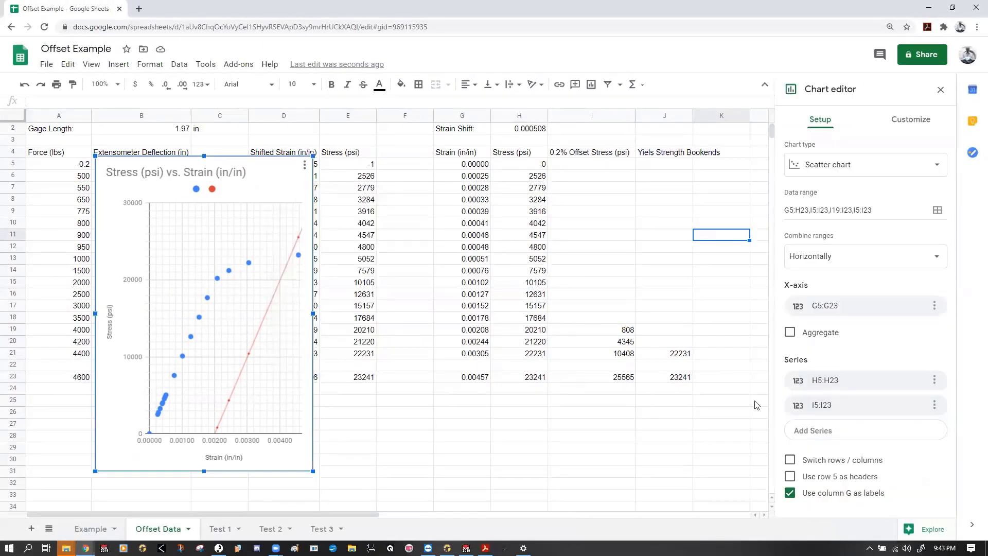
{"action": "left_click", "coordinate": [826, 432]}
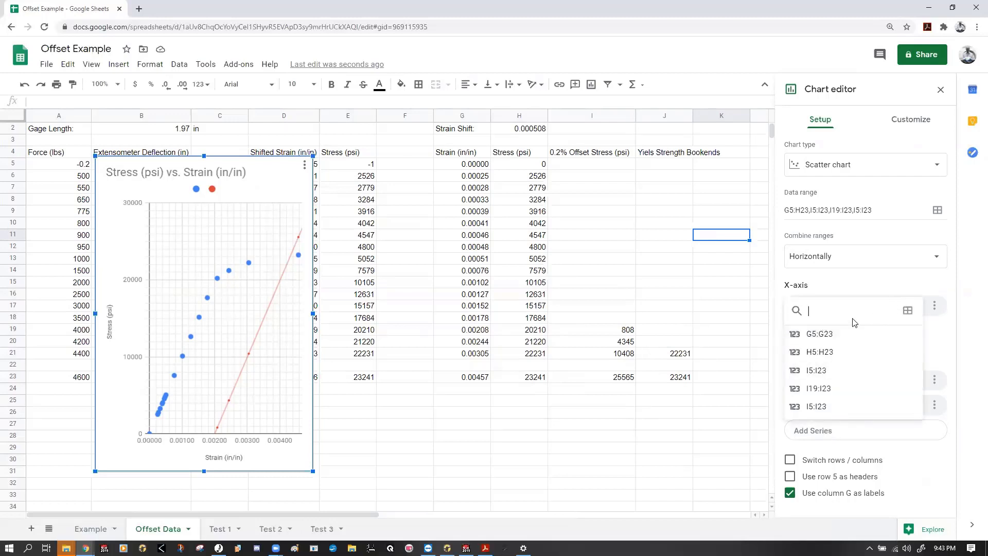
{"action": "left_click", "coordinate": [908, 310]}
{"action": "left_click_drag", "start_coordinate": [680, 353], "coordinate": [680, 379]}
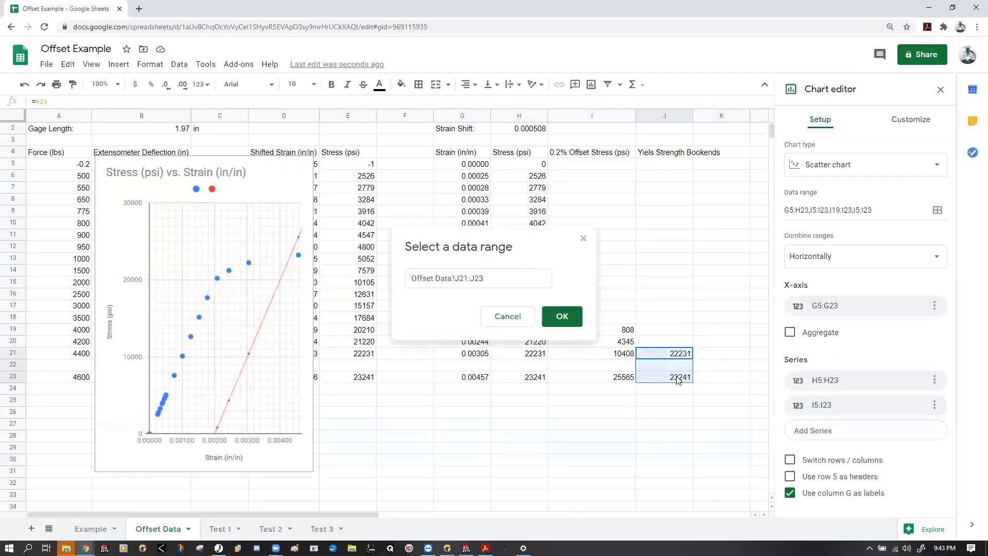
{"action": "left_click", "coordinate": [562, 318]}
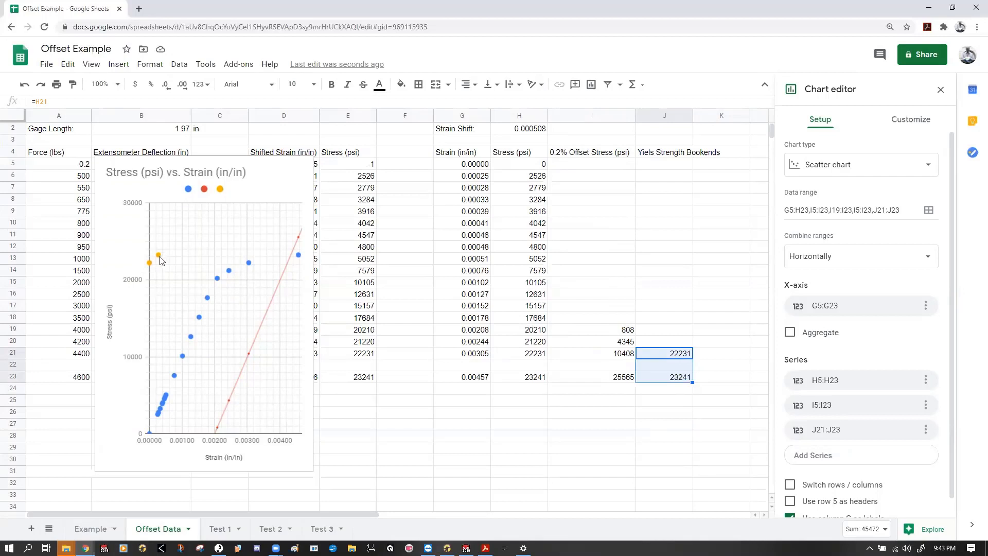
{"action": "left_click", "coordinate": [865, 426]}
{"action": "left_click", "coordinate": [907, 292]}
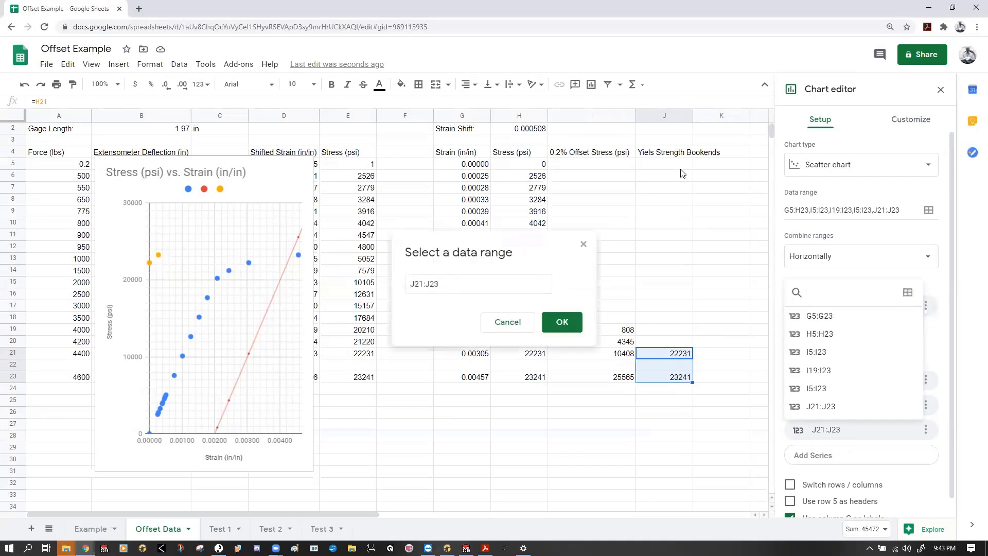
{"action": "left_click_drag", "start_coordinate": [657, 163], "coordinate": [660, 375]}
{"action": "left_click", "coordinate": [561, 324]}
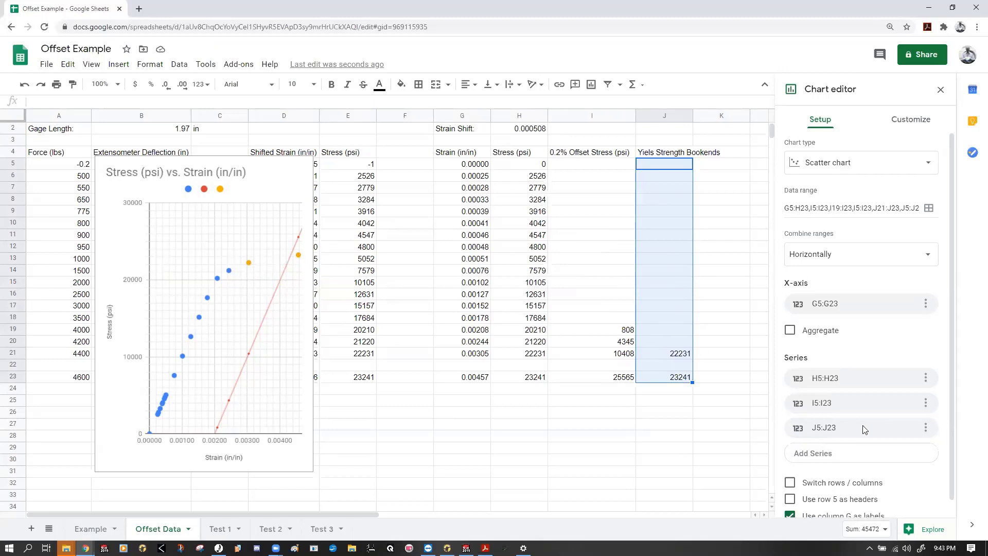
Turn on a trendline for Data series 3 under Customize > Series.
{"action": "scroll", "coordinate": [864, 430], "scroll_direction": "down", "scroll_amount": 1}
{"action": "scroll", "coordinate": [849, 257], "scroll_direction": "up", "scroll_amount": 1}
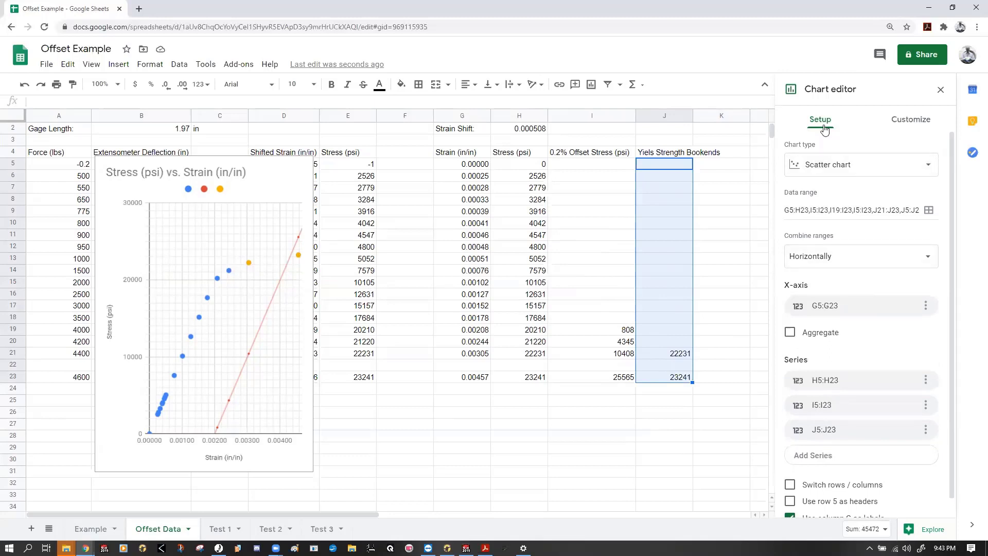
{"action": "left_click", "coordinate": [896, 122]}
{"action": "left_click", "coordinate": [795, 218]}
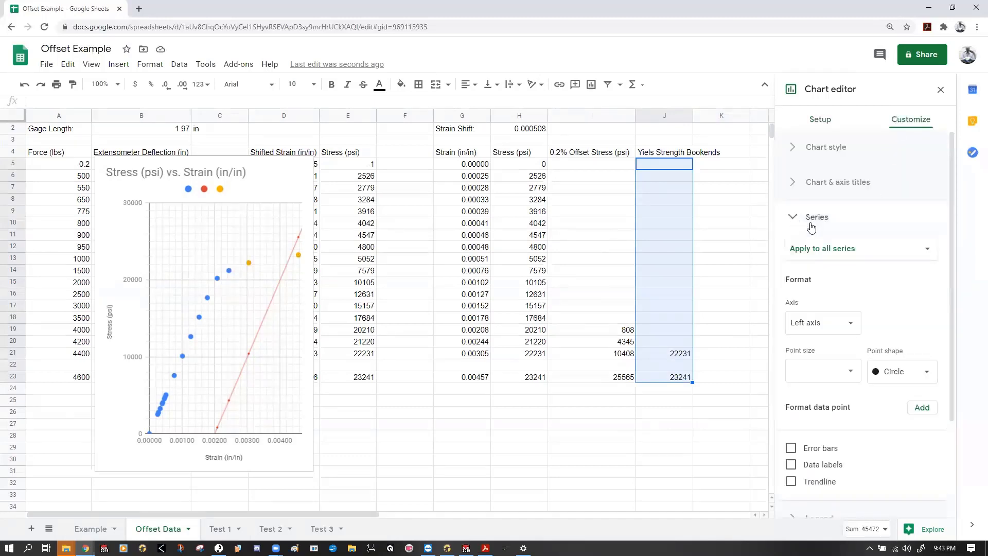
{"action": "left_click", "coordinate": [825, 249]}
{"action": "left_click", "coordinate": [840, 302]}
{"action": "scroll", "coordinate": [849, 404], "scroll_direction": "down", "scroll_amount": 3}
{"action": "left_click", "coordinate": [790, 357]}
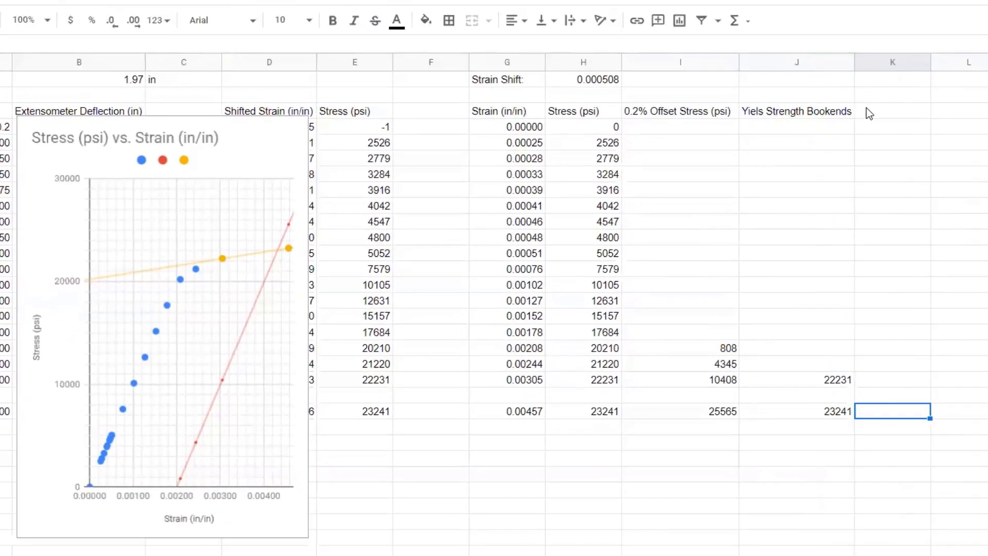
Correct the J4 header from 'Yiels' to 'Yield Strength Bookends'.
{"action": "left_click", "coordinate": [761, 113]}
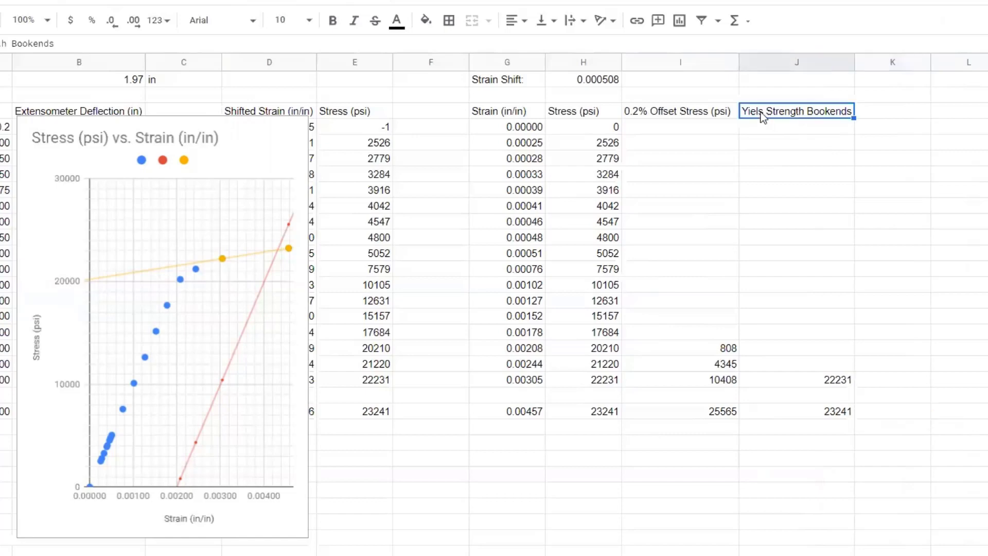
{"action": "double_click", "coordinate": [762, 113]}
{"action": "left_click", "coordinate": [763, 111]}
{"action": "key", "text": "BackSpace"}
{"action": "type", "text": "d"}
{"action": "key", "text": "Tab"}
Add the header 'Yield Strength (psi)' in K4 and widen column K.
{"action": "type", "text": "Yield Strength (psi)"}
{"action": "left_click", "coordinate": [804, 126]}
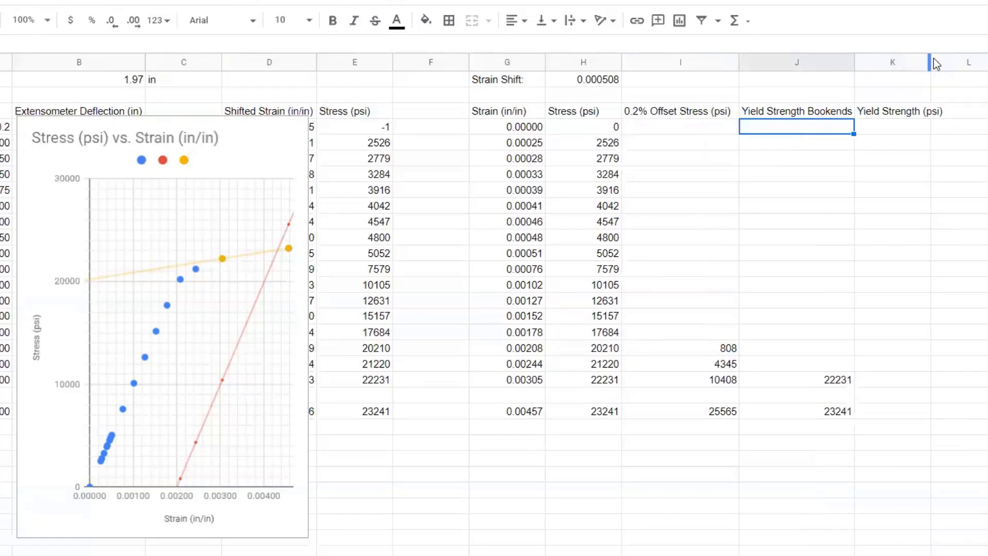
{"action": "left_click_drag", "start_coordinate": [930, 62], "coordinate": [945, 61]}
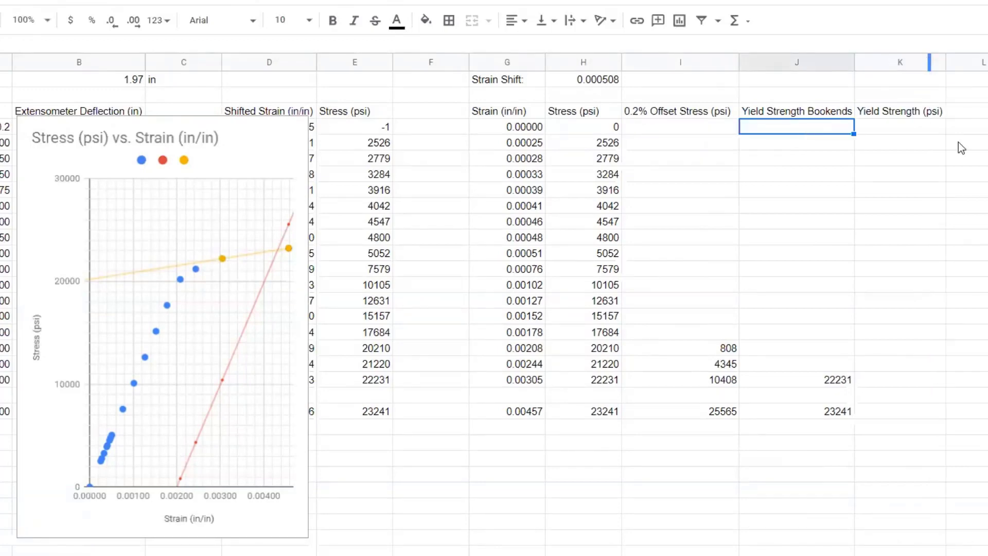
{"action": "left_click", "coordinate": [910, 382]}
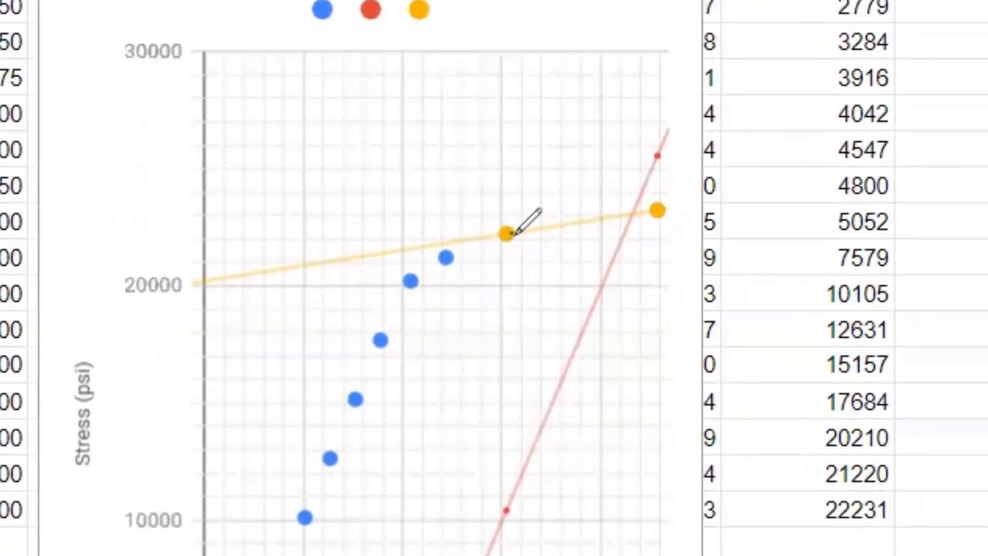
Ink green brackets for gaps L and R, label them, and write L+R under a fraction bar.
{"action": "left_click_drag", "start_coordinate": [511, 234], "coordinate": [507, 505]}
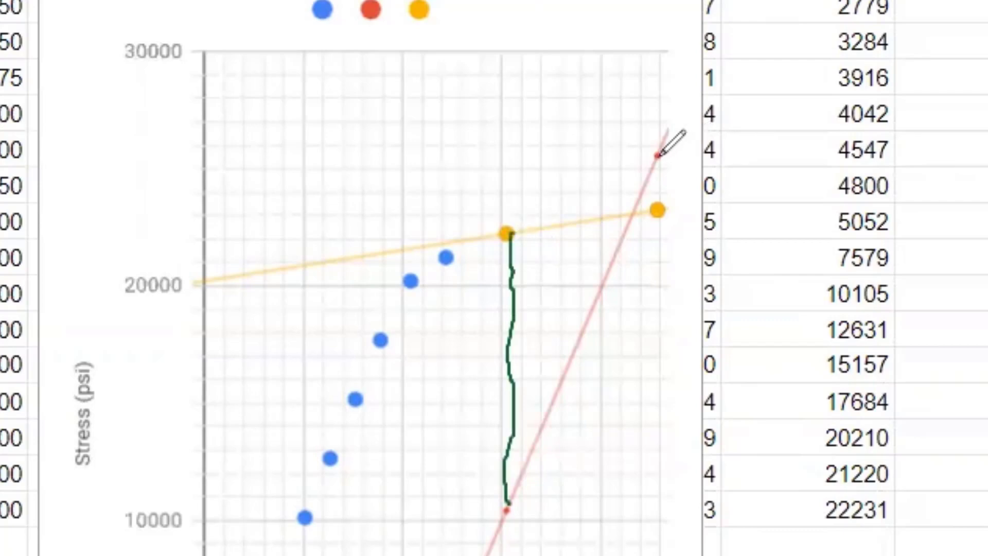
{"action": "left_click_drag", "start_coordinate": [658, 175], "coordinate": [660, 210]}
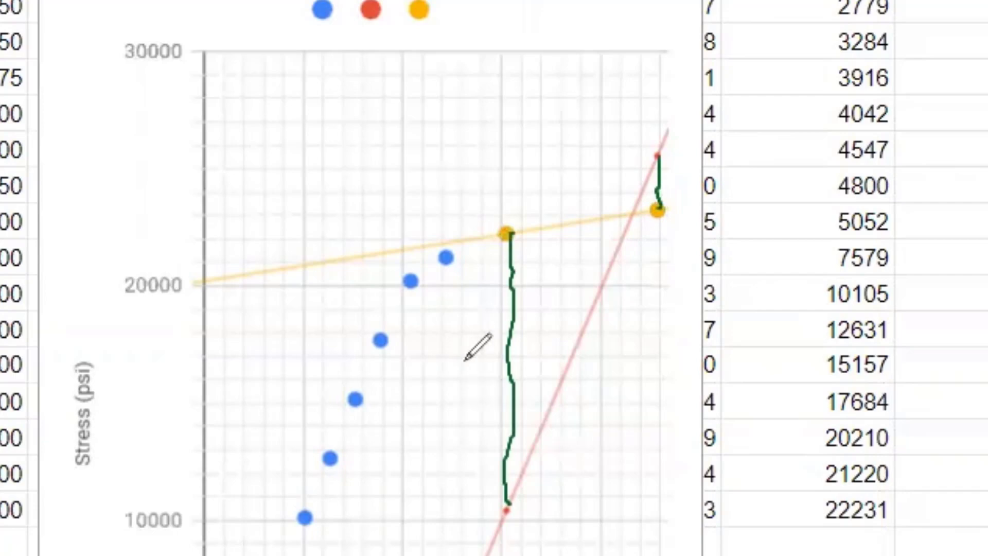
{"action": "left_click_drag", "start_coordinate": [464, 337], "coordinate": [476, 367]}
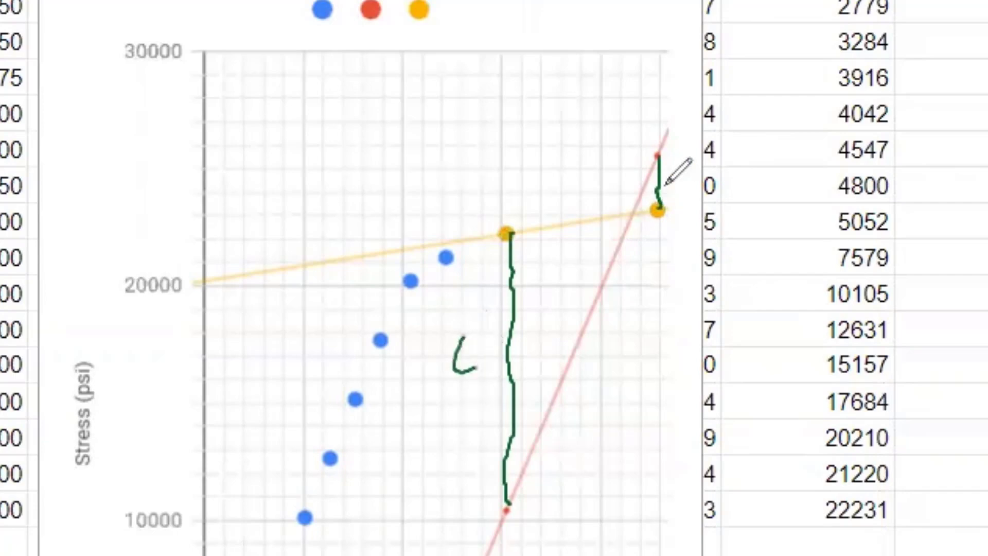
{"action": "mouse_move", "coordinate": [669, 202]}
{"action": "left_mouse_down"}
{"action": "mouse_move", "coordinate": [678, 165]}
{"action": "mouse_move", "coordinate": [692, 204]}
{"action": "left_mouse_up"}
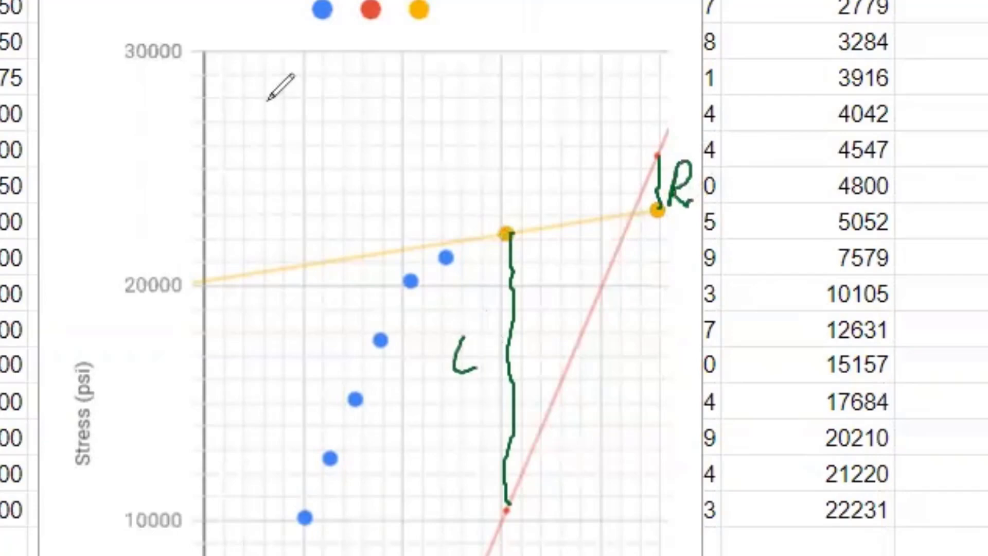
{"action": "mouse_move", "coordinate": [239, 80]}
{"action": "left_mouse_down"}
{"action": "mouse_move", "coordinate": [251, 108]}
{"action": "mouse_move", "coordinate": [273, 98]}
{"action": "left_mouse_up"}
{"action": "mouse_move", "coordinate": [285, 90]}
{"action": "left_mouse_down"}
{"action": "mouse_move", "coordinate": [283, 111]}
{"action": "mouse_move", "coordinate": [309, 96]}
{"action": "mouse_move", "coordinate": [303, 116]}
{"action": "left_mouse_up"}
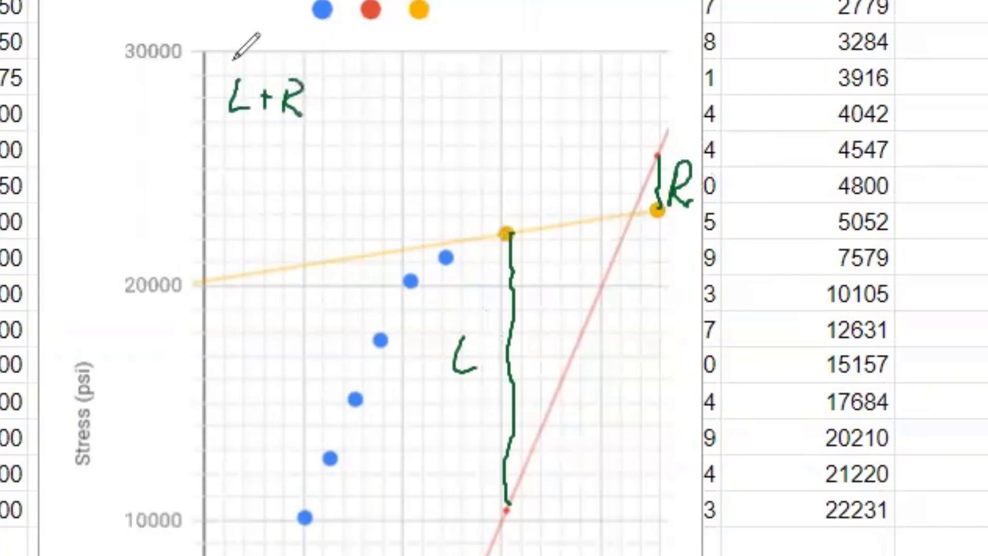
{"action": "left_click_drag", "start_coordinate": [228, 63], "coordinate": [306, 69]}
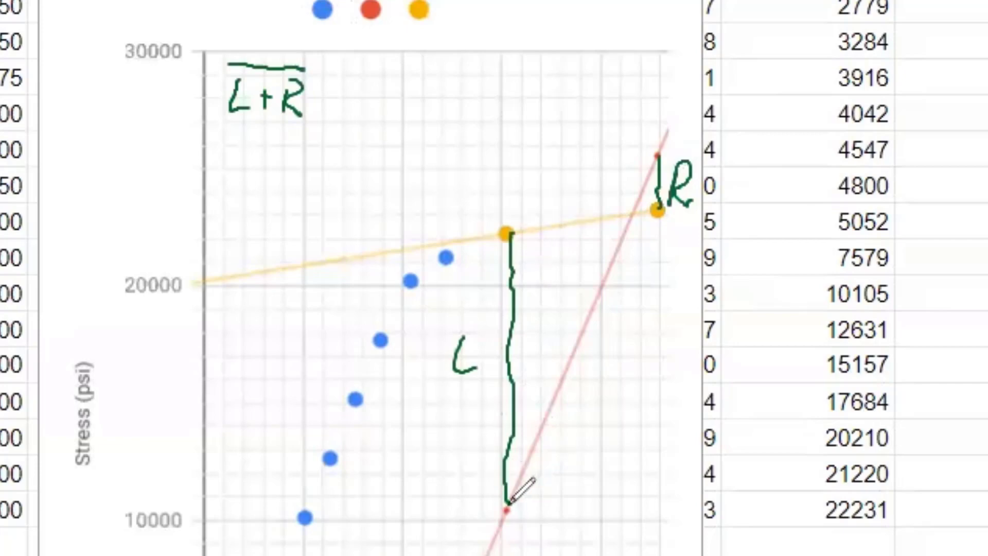
Circle the red point J and ink ε_J + L/(L+R) followed by a multiplication dot.
{"action": "mouse_move", "coordinate": [509, 500]}
{"action": "left_mouse_down"}
{"action": "mouse_move", "coordinate": [493, 532]}
{"action": "mouse_move", "coordinate": [509, 498]}
{"action": "left_mouse_up"}
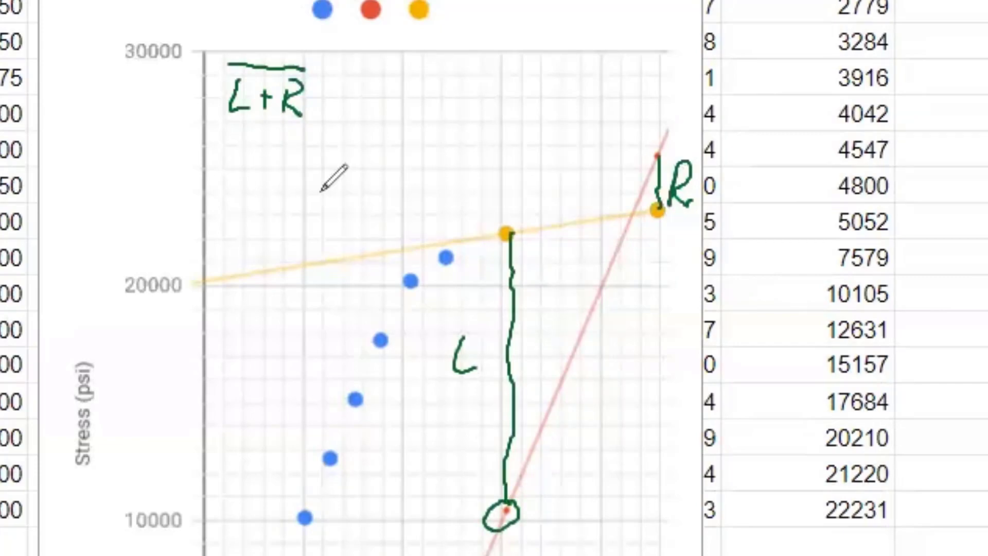
{"action": "mouse_move", "coordinate": [135, 74]}
{"action": "left_mouse_down"}
{"action": "mouse_move", "coordinate": [105, 95]}
{"action": "mouse_move", "coordinate": [133, 107]}
{"action": "left_mouse_up"}
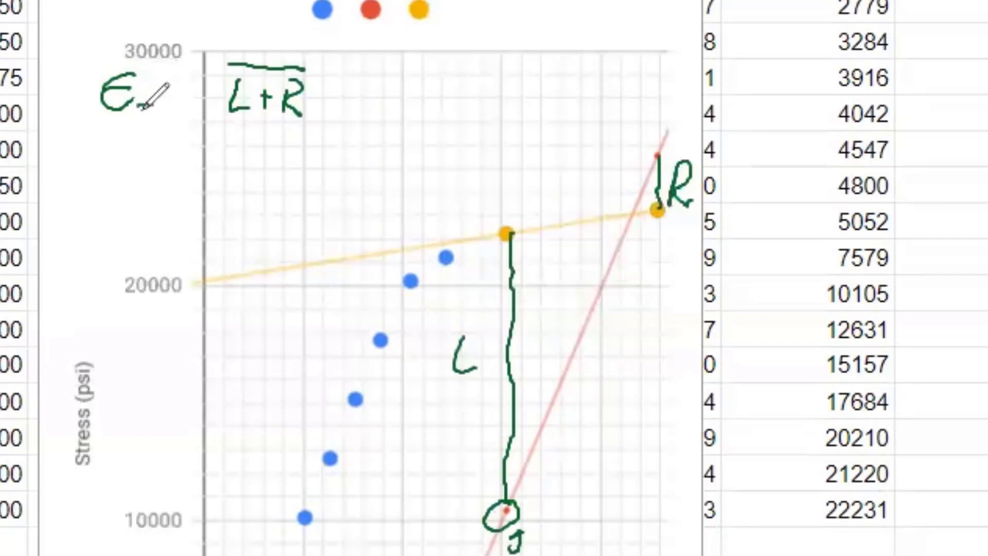
{"action": "left_click_drag", "start_coordinate": [132, 104], "coordinate": [136, 126]}
{"action": "left_click_drag", "start_coordinate": [179, 78], "coordinate": [180, 102]}
{"action": "left_click_drag", "start_coordinate": [170, 89], "coordinate": [183, 87]}
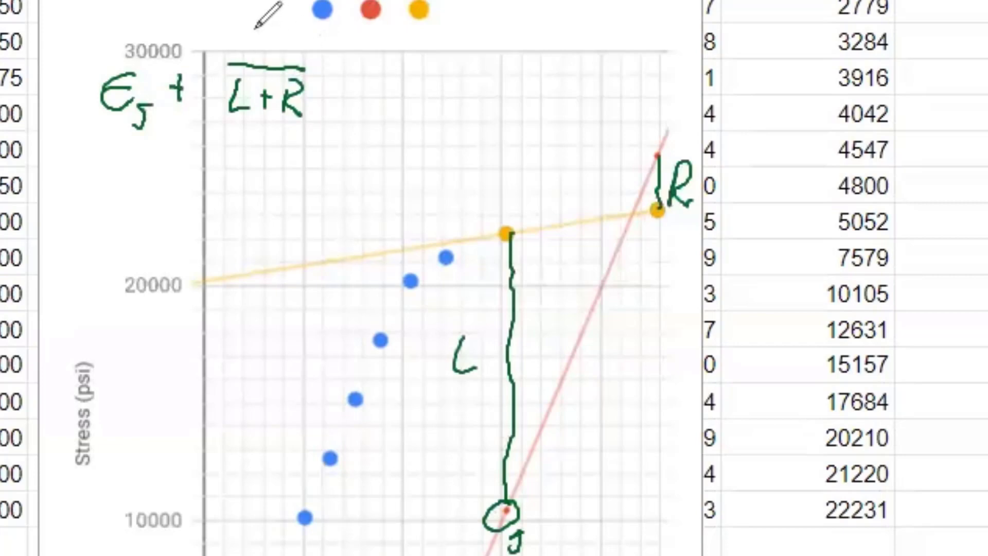
{"action": "left_click_drag", "start_coordinate": [260, 27], "coordinate": [279, 52]}
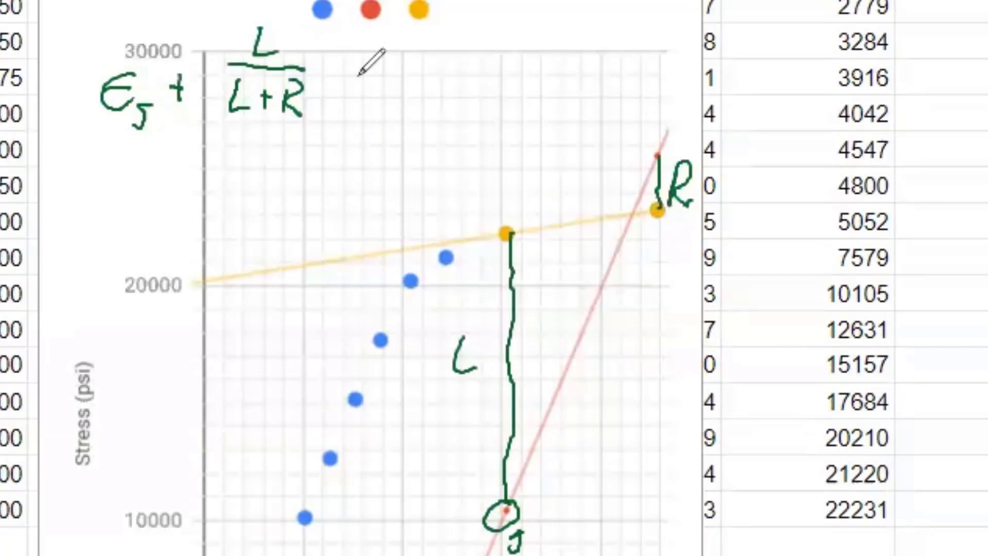
{"action": "left_click", "coordinate": [322, 70]}
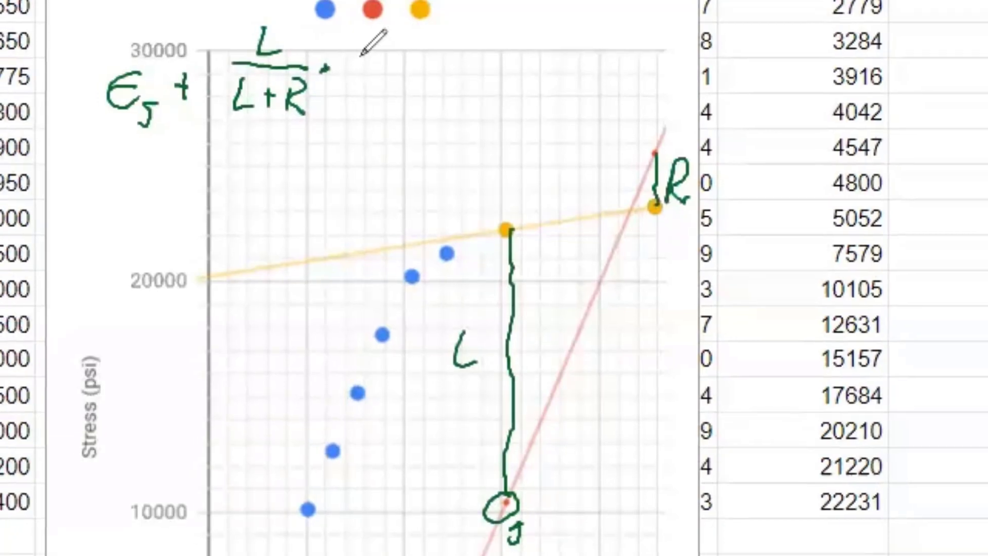
Ink Δε after the fraction, an F under the circled point, and loop the L/(L+R) fraction.
{"action": "left_click_drag", "start_coordinate": [382, 43], "coordinate": [429, 51]}
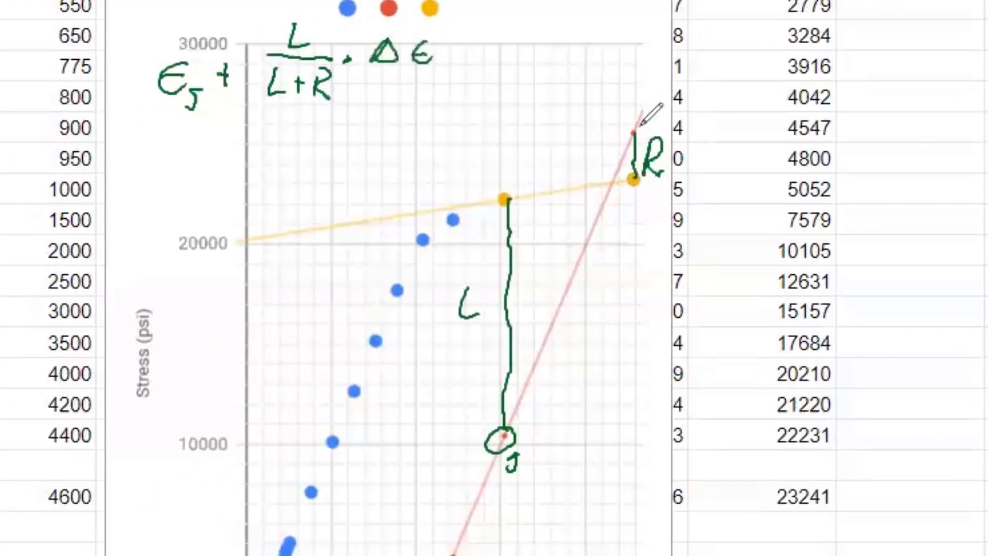
{"action": "left_click_drag", "start_coordinate": [505, 484], "coordinate": [501, 511]}
{"action": "left_click_drag", "start_coordinate": [633, 469], "coordinate": [630, 503]}
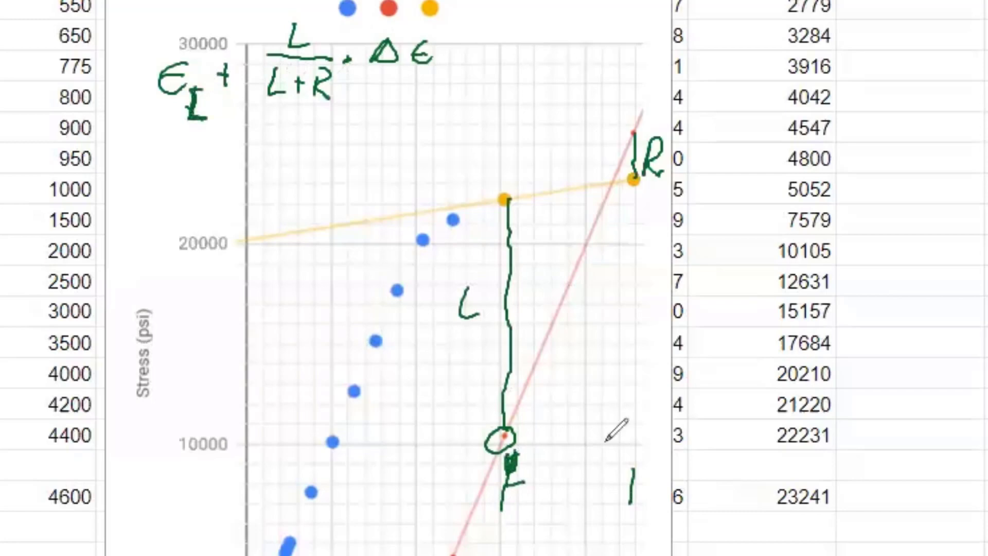
{"action": "mouse_move", "coordinate": [544, 506]}
{"action": "left_mouse_down"}
{"action": "mouse_move", "coordinate": [553, 489]}
{"action": "mouse_move", "coordinate": [534, 512]}
{"action": "left_mouse_up"}
{"action": "left_click_drag", "start_coordinate": [596, 484], "coordinate": [595, 507]}
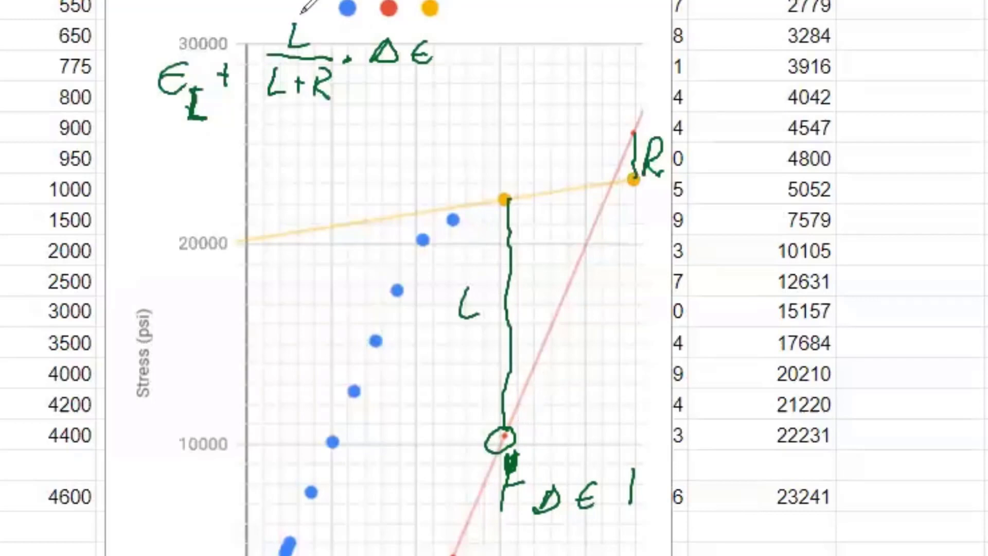
{"action": "mouse_move", "coordinate": [301, 14]}
{"action": "left_mouse_down"}
{"action": "mouse_move", "coordinate": [263, 28]}
{"action": "mouse_move", "coordinate": [255, 108]}
{"action": "mouse_move", "coordinate": [339, 90]}
{"action": "left_mouse_up"}
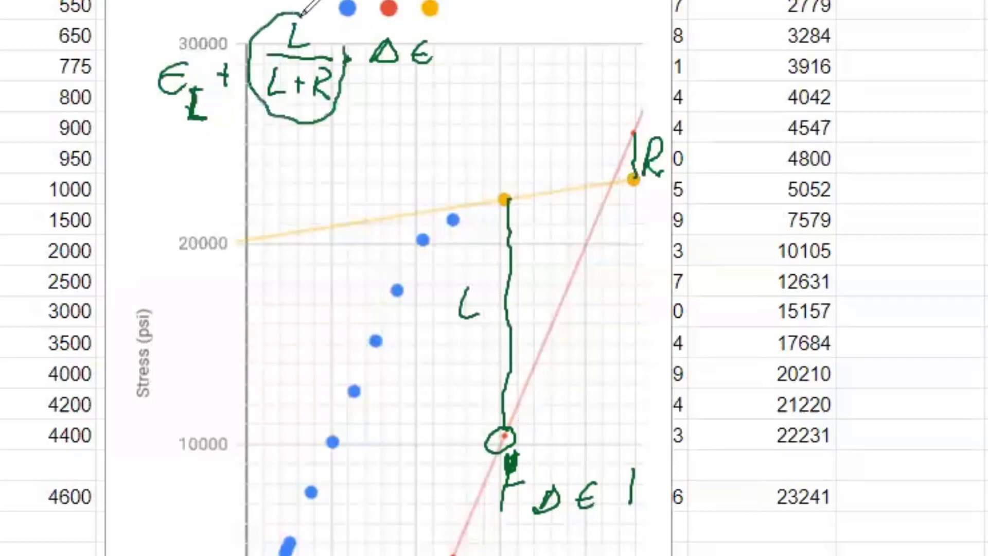
{"action": "left_click_drag", "start_coordinate": [302, 14], "coordinate": [343, 54]}
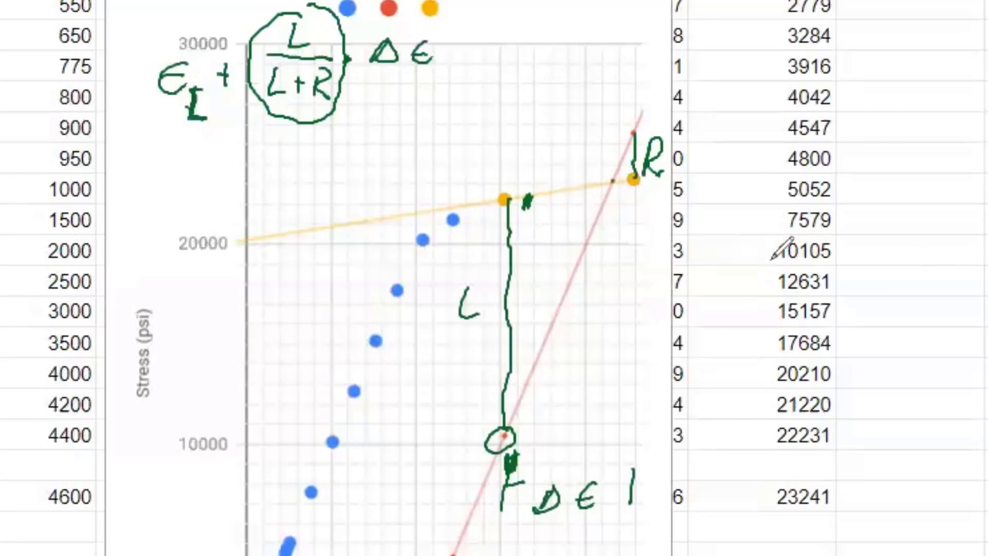
Start G22's formula as =G21+(H21-I21), then select the H21 reference to replace it.
{"action": "left_click", "coordinate": [894, 358]}
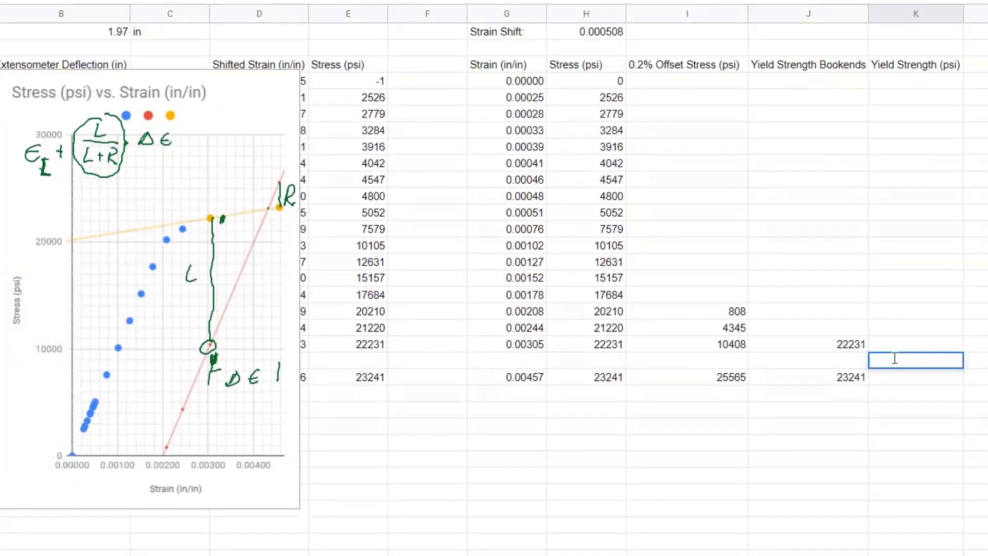
{"action": "key", "text": "Left"}
{"action": "key", "text": "Left"}
{"action": "key", "text": "Left"}
{"action": "key", "text": "Left"}
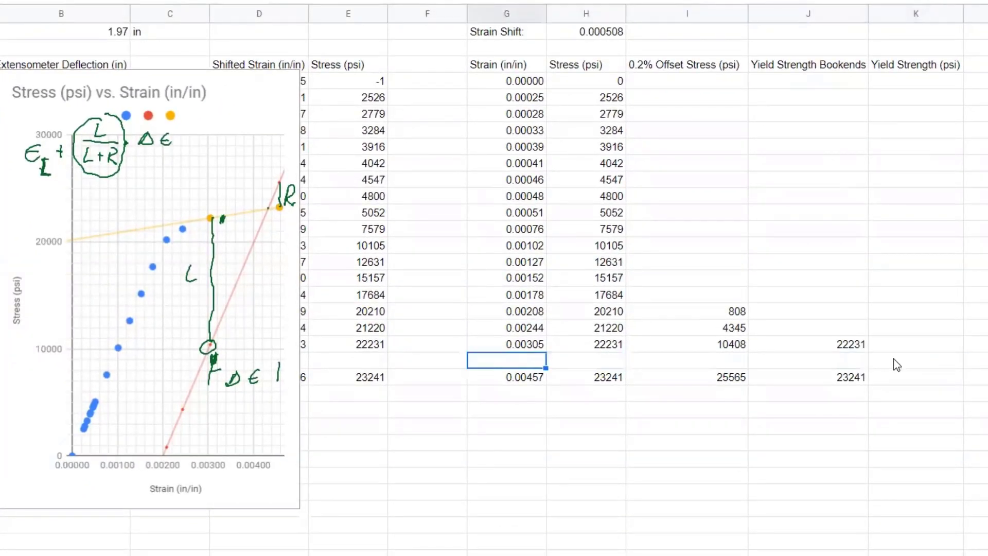
{"action": "type", "text": "="}
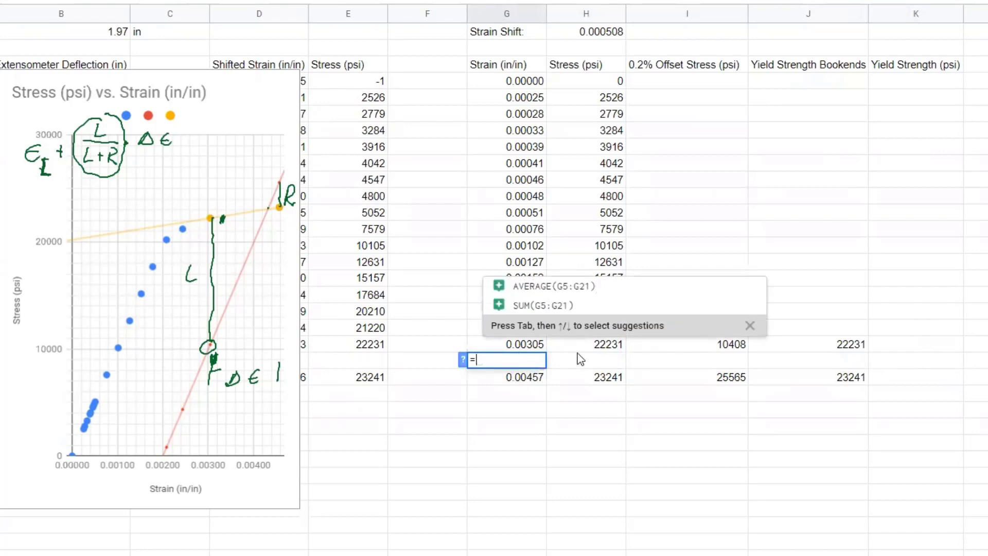
{"action": "left_click", "coordinate": [525, 345]}
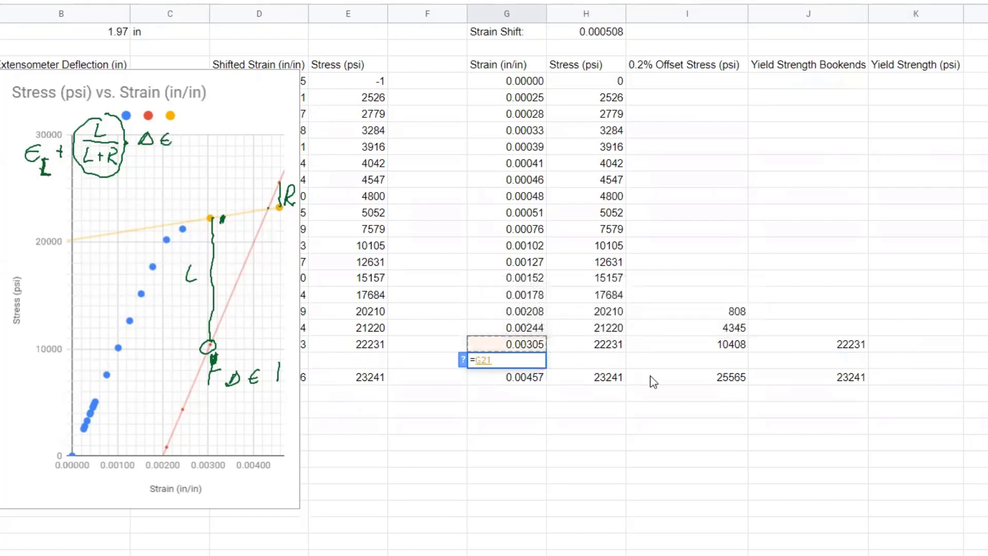
{"action": "type", "text": "+("}
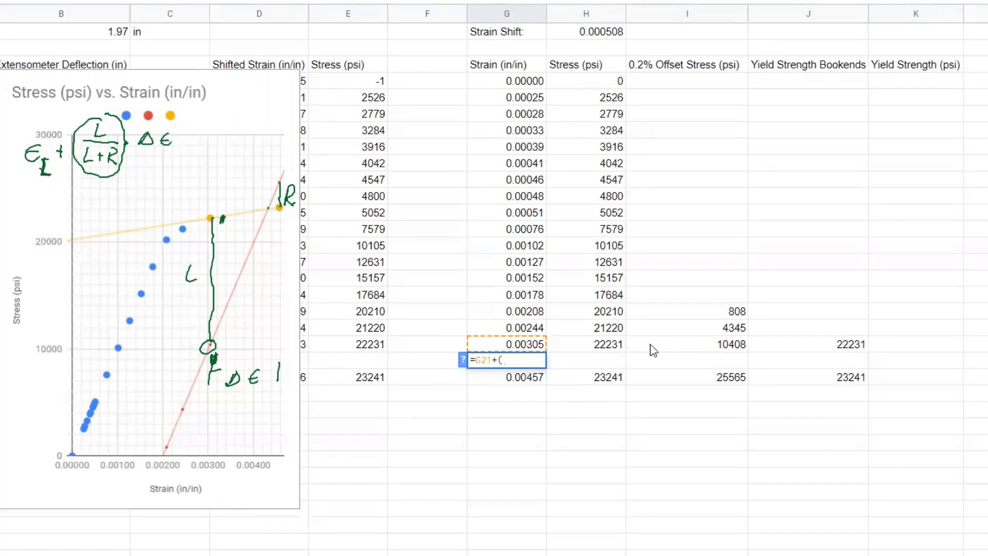
{"action": "left_click", "coordinate": [614, 349]}
{"action": "type", "text": "-"}
{"action": "left_click", "coordinate": [703, 350]}
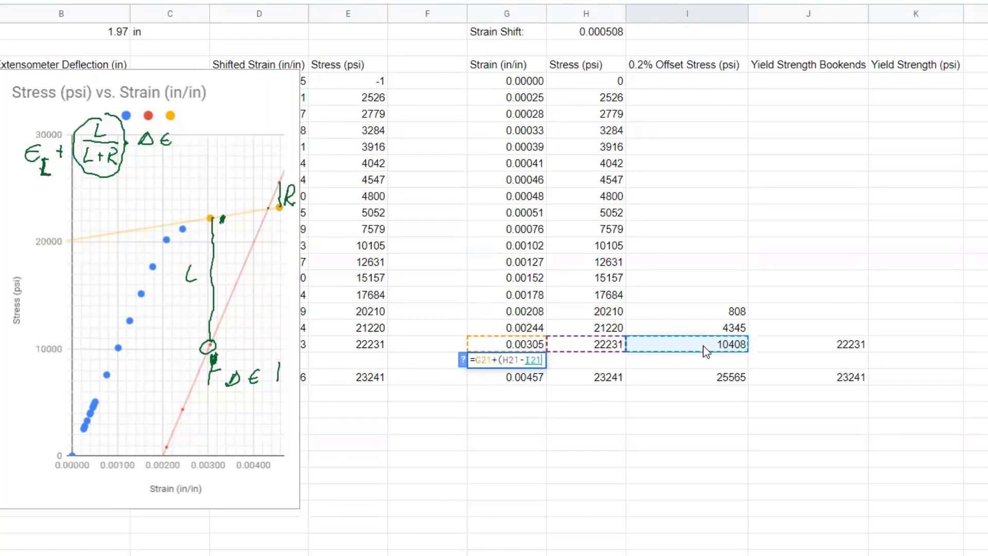
{"action": "type", "text": ")"}
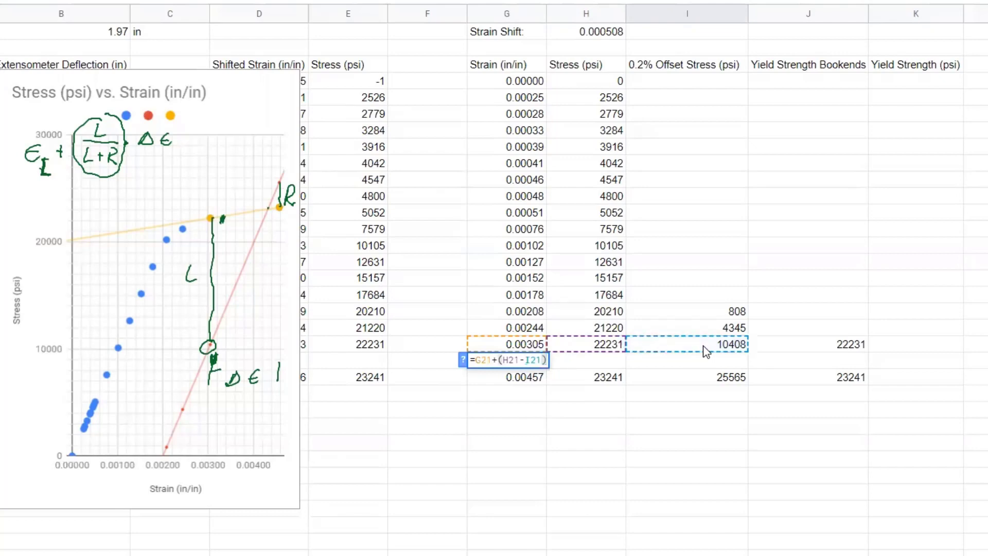
{"action": "double_click", "coordinate": [509, 359]}
Build the G22 formula's denominator as (J21-I21)+(I23-J23), replacing the H21 reference.
{"action": "key", "text": "BackSpace"}
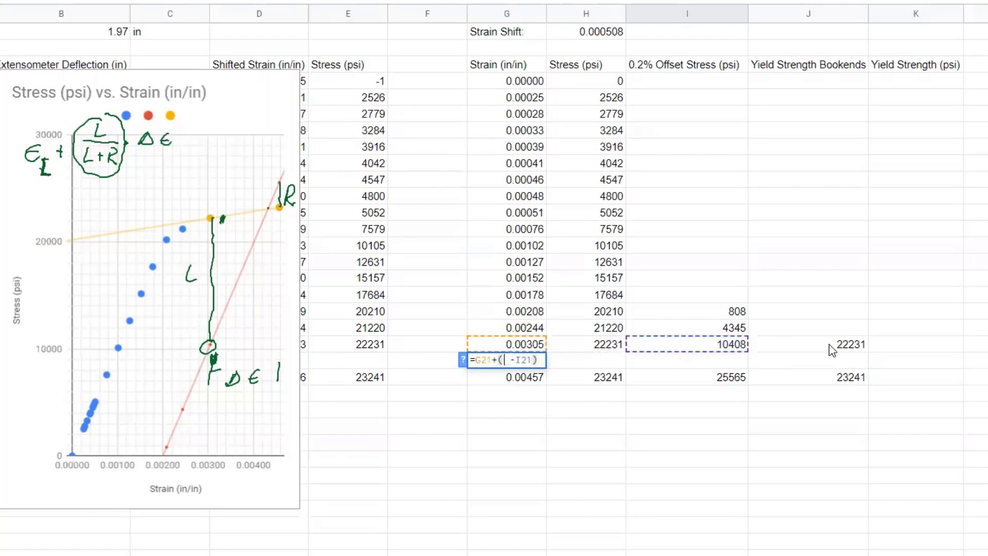
{"action": "left_click", "coordinate": [829, 344]}
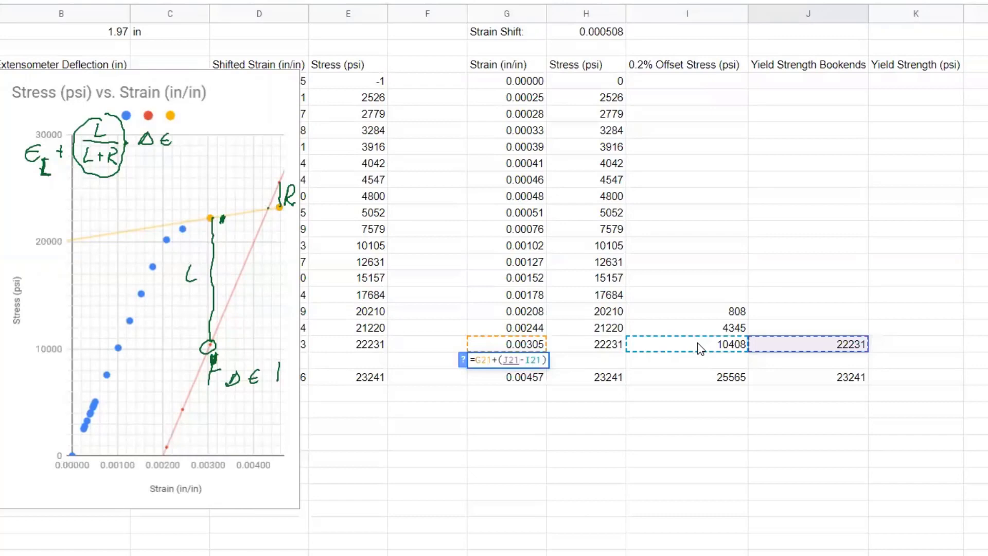
{"action": "type", "text": ")"}
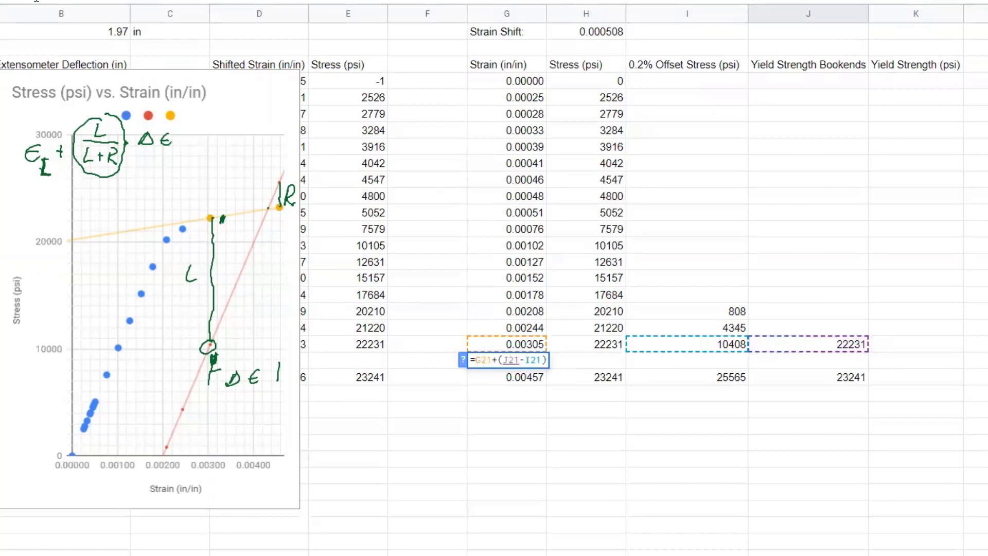
{"action": "type", "text": "/(("}
{"action": "left_click", "coordinate": [808, 343]}
{"action": "type", "text": "-"}
{"action": "left_click", "coordinate": [687, 344]}
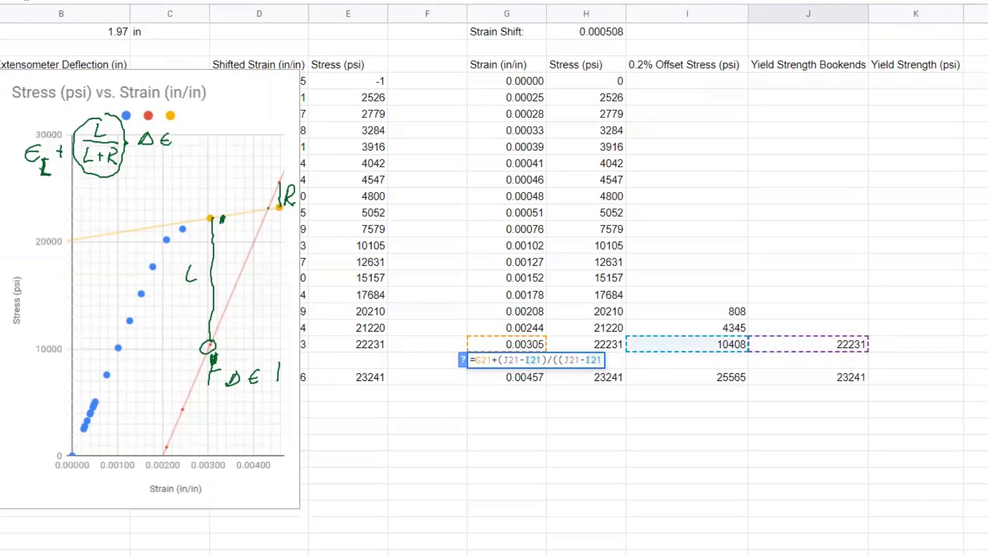
{"action": "type", "text": ")"}
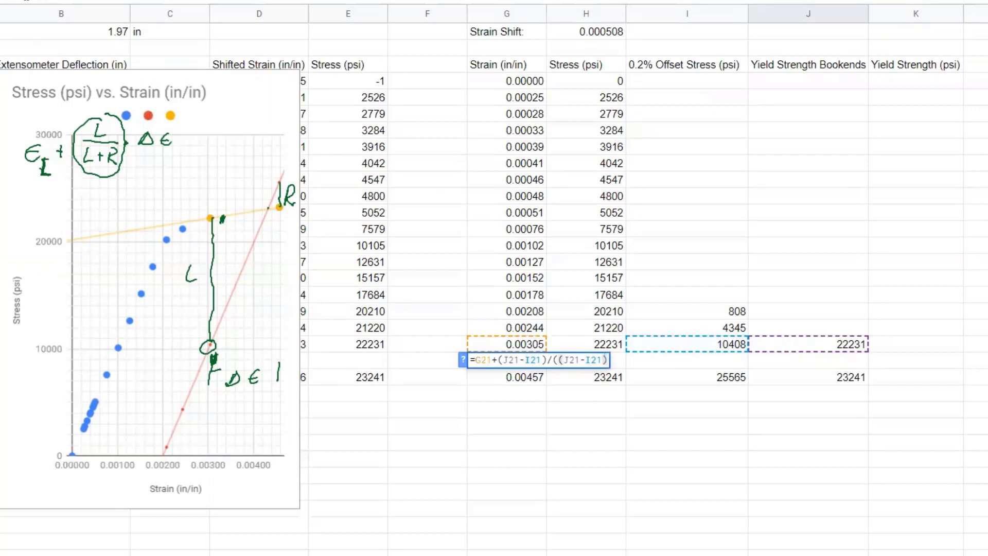
{"action": "type", "text": "="}
{"action": "key", "text": "BackSpace"}
{"action": "type", "text": "+("}
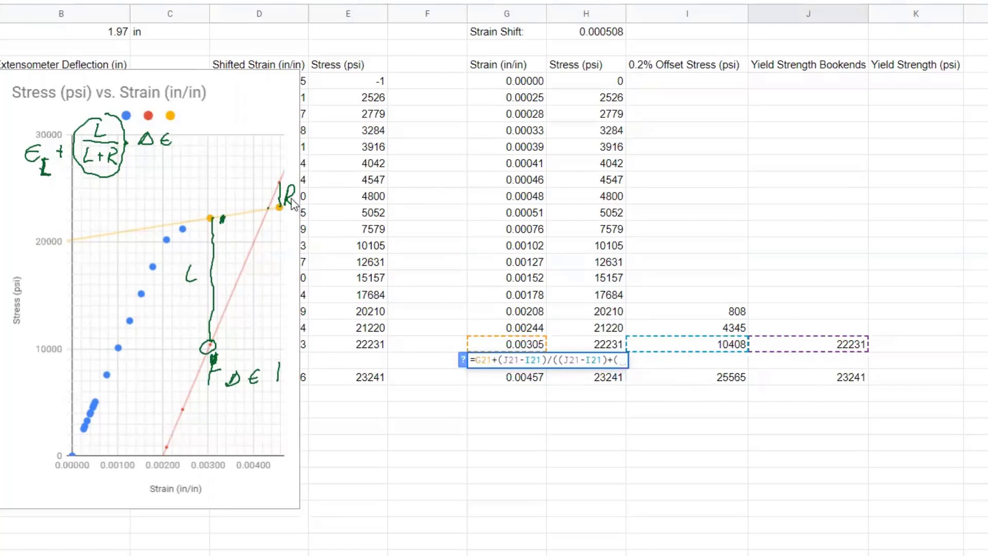
{"action": "left_click_drag", "start_coordinate": [290, 197], "coordinate": [294, 204]}
{"action": "left_click", "coordinate": [720, 381]}
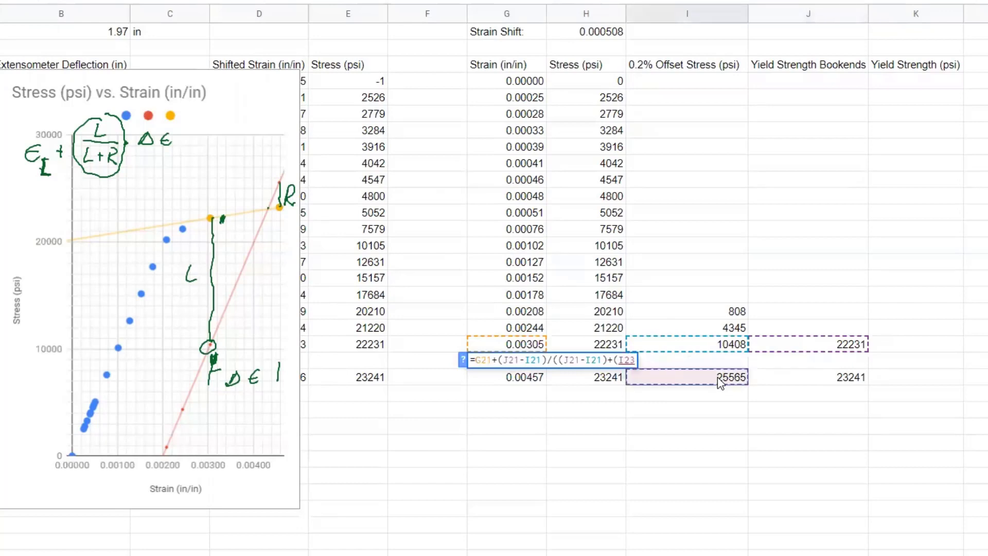
{"action": "type", "text": "-"}
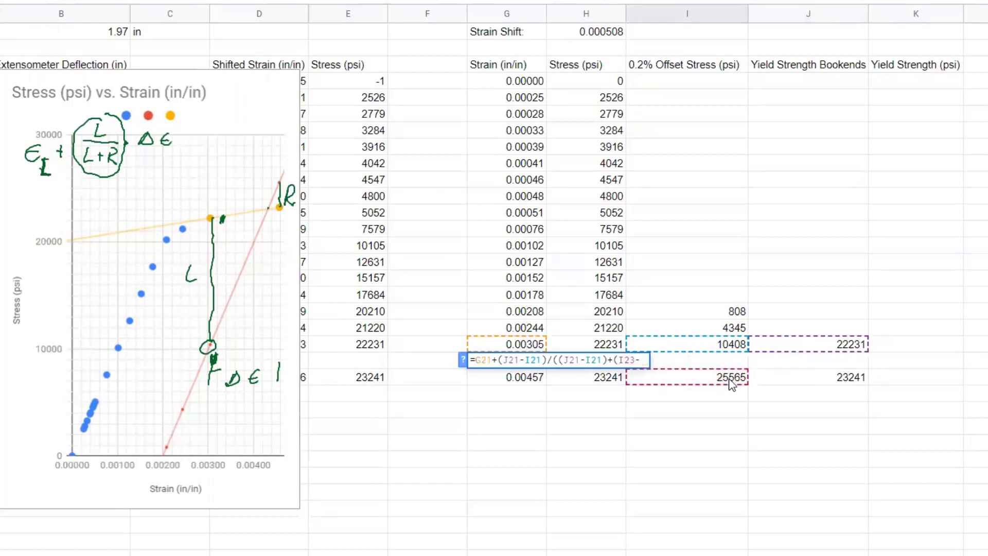
{"action": "left_click", "coordinate": [822, 378]}
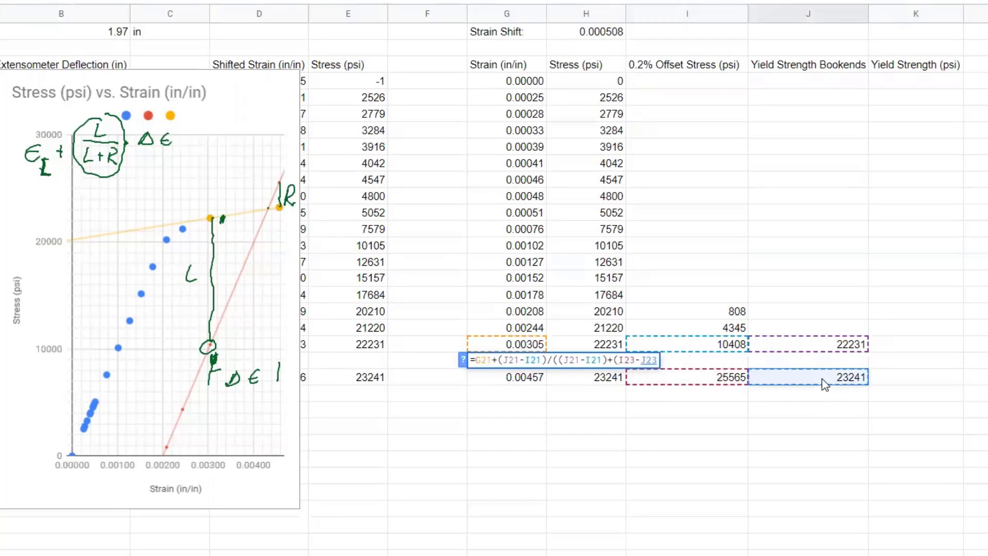
{"action": "type", "text": "))"}
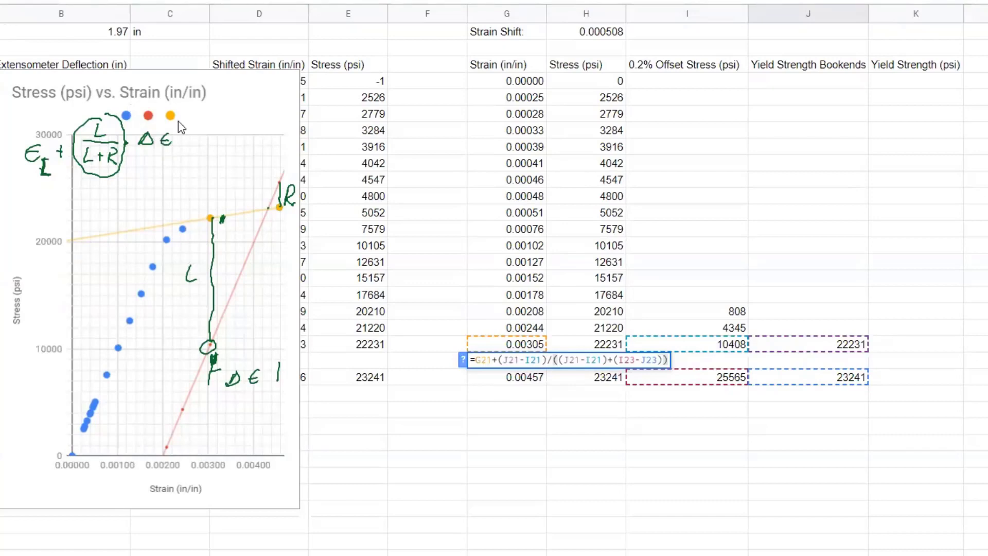
{"action": "type", "text": ")"}
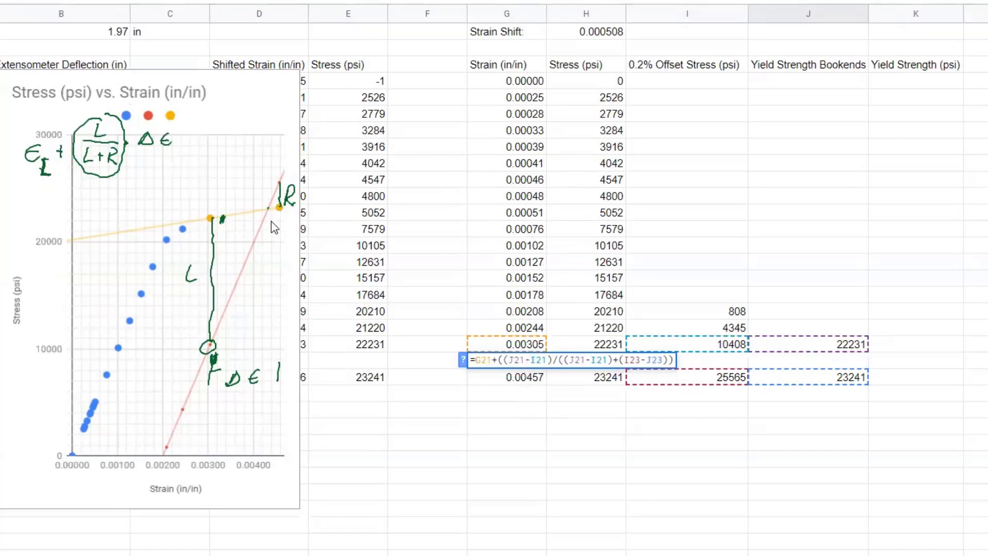
Add the (G23-G21)* strain term so G22 returns the interpolated strain 0.00432.
{"action": "left_click", "coordinate": [530, 381]}
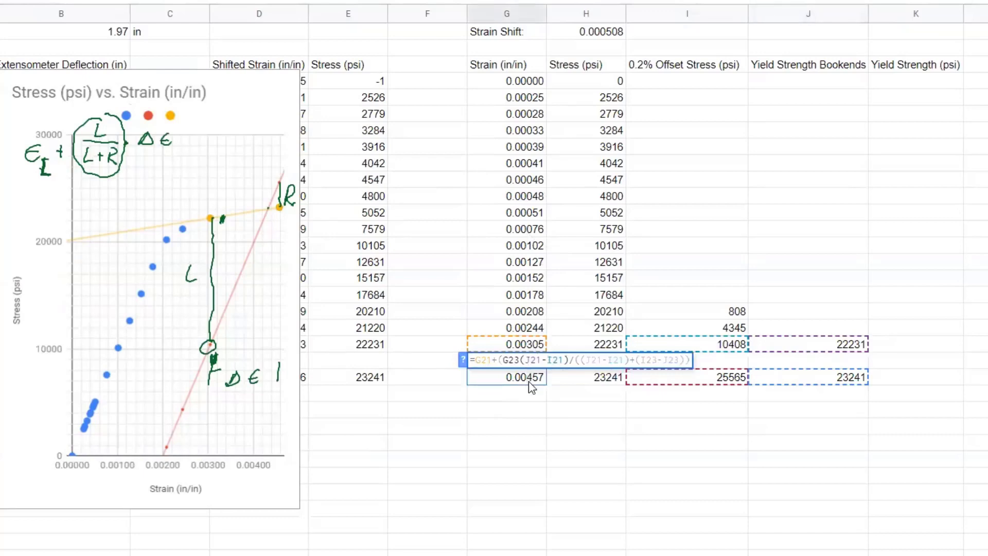
{"action": "type", "text": "-"}
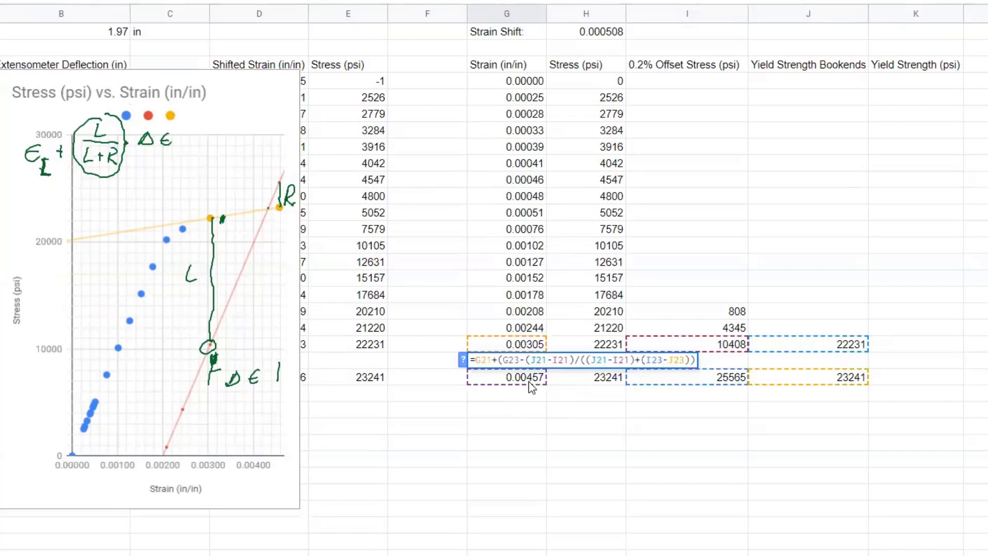
{"action": "left_click", "coordinate": [527, 348]}
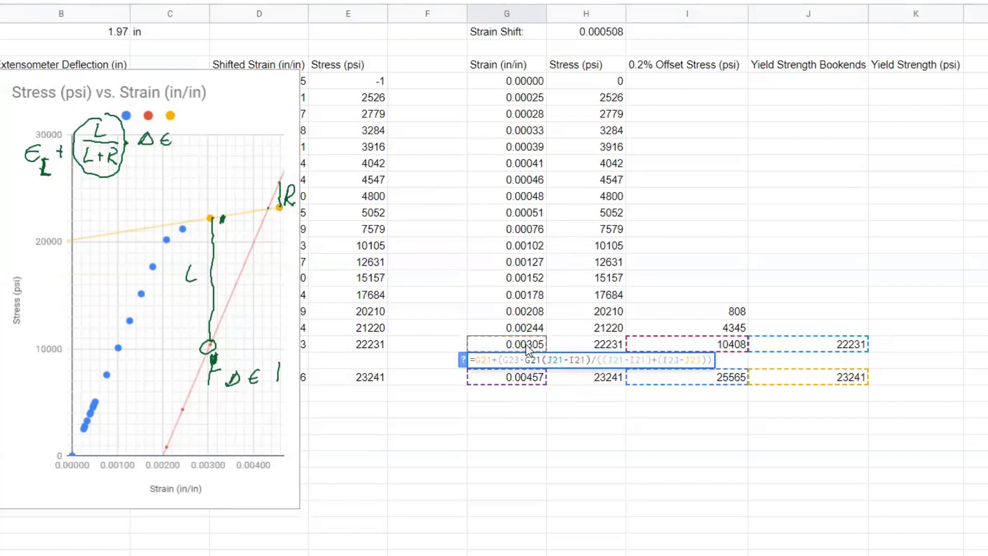
{"action": "type", "text": ")"}
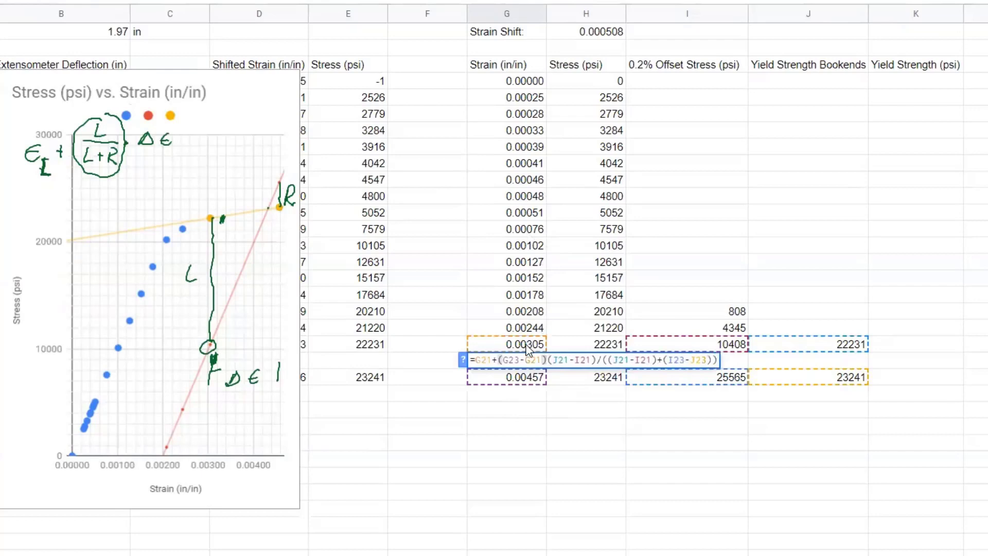
{"action": "type", "text": "*"}
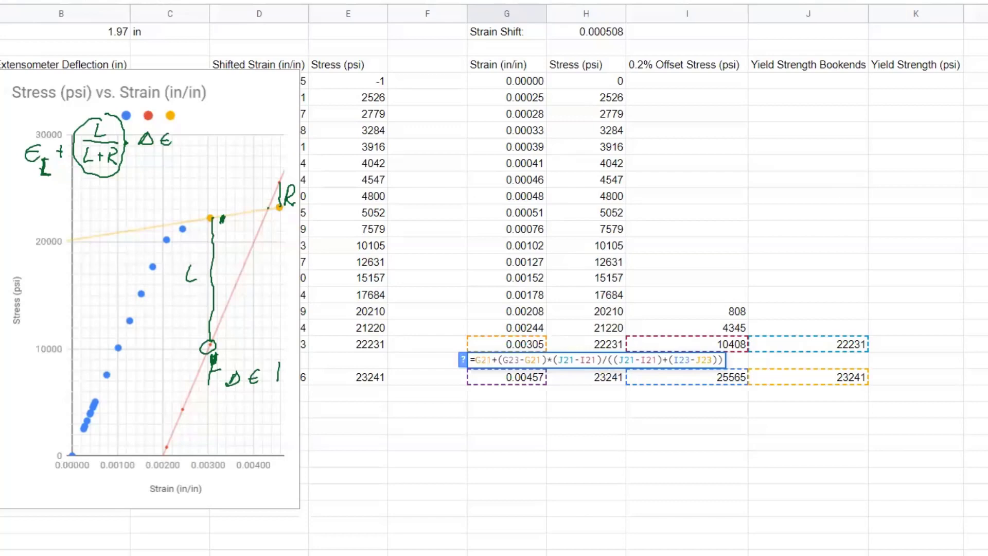
{"action": "key", "text": "Return"}
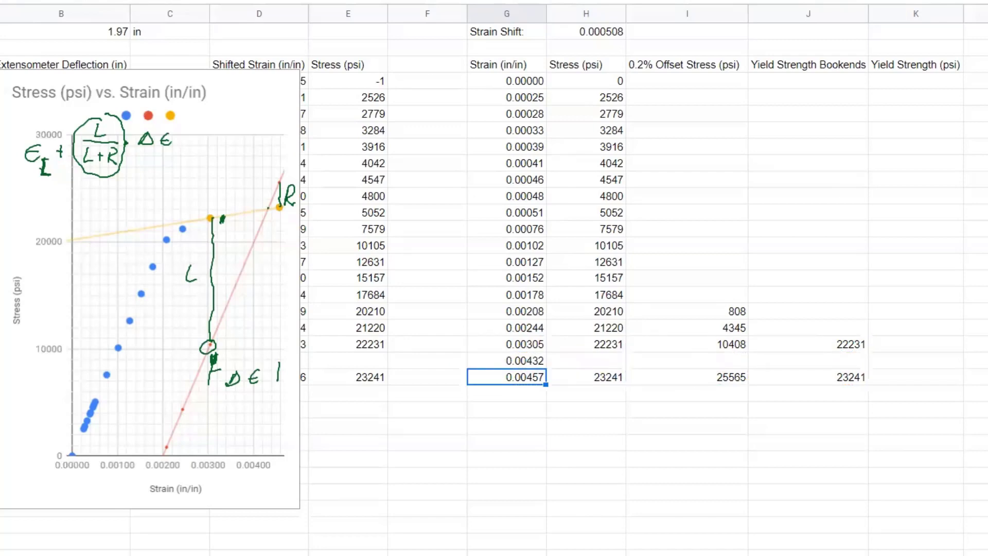
Enter =G22*H1 in K22, giving a first yield-strength estimate of 42981.97925.
{"action": "left_click", "coordinate": [506, 360]}
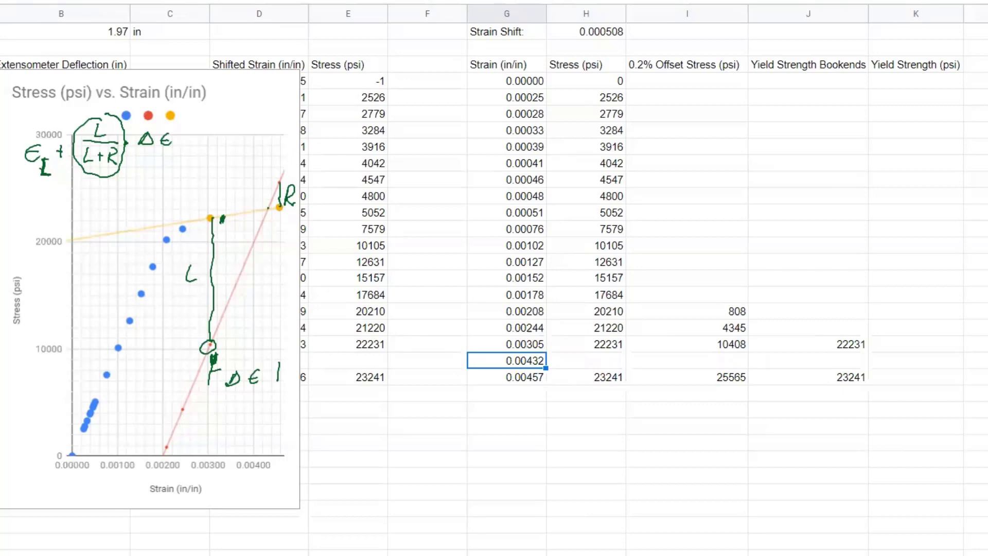
{"action": "key", "text": "Right"}
{"action": "key", "text": "Right"}
{"action": "key", "text": "Right"}
{"action": "key", "text": "Right"}
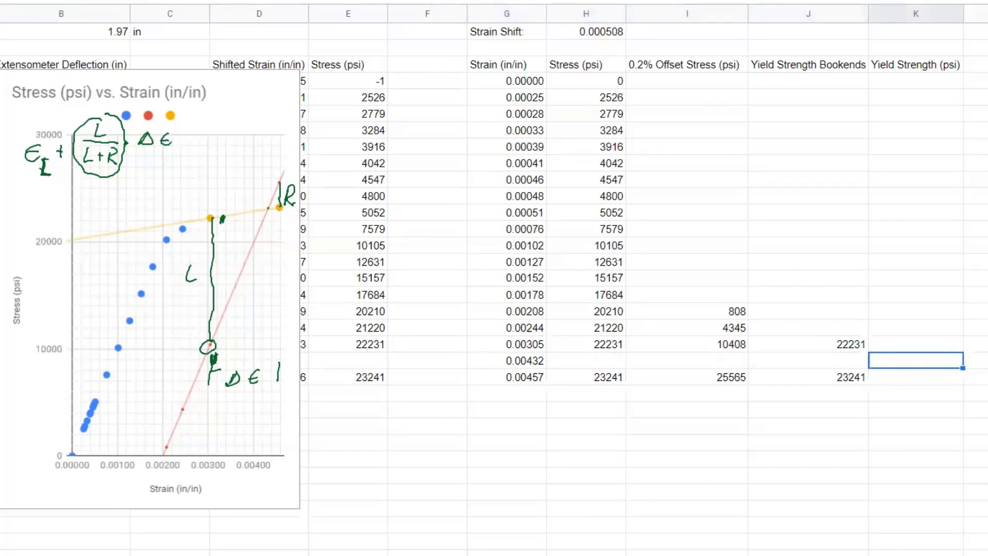
{"action": "type", "text": "="}
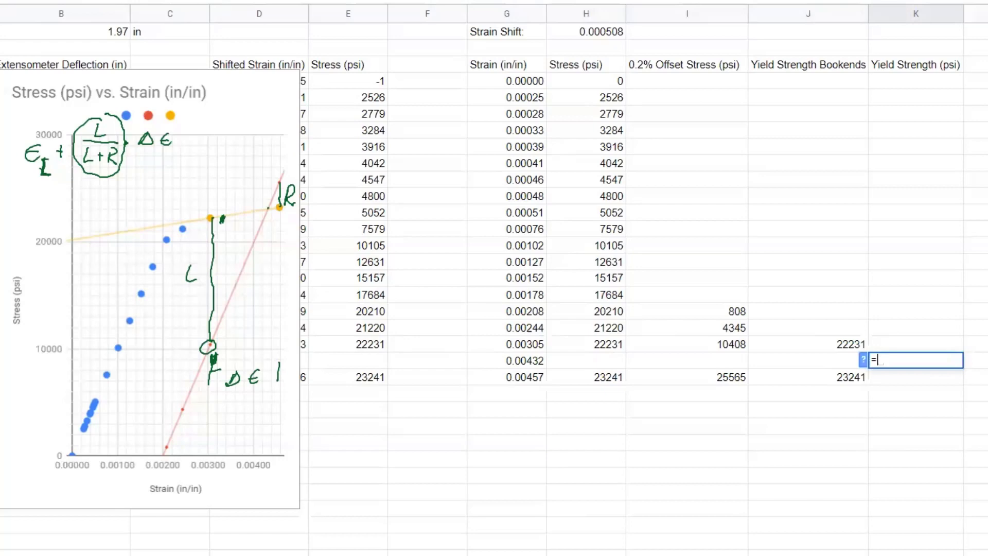
{"action": "left_click", "coordinate": [516, 365]}
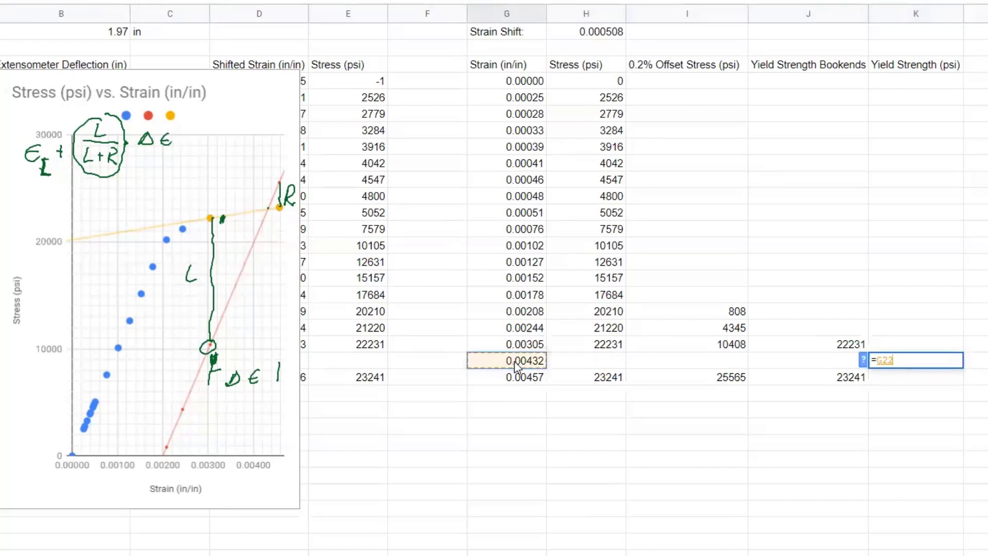
{"action": "type", "text": "*"}
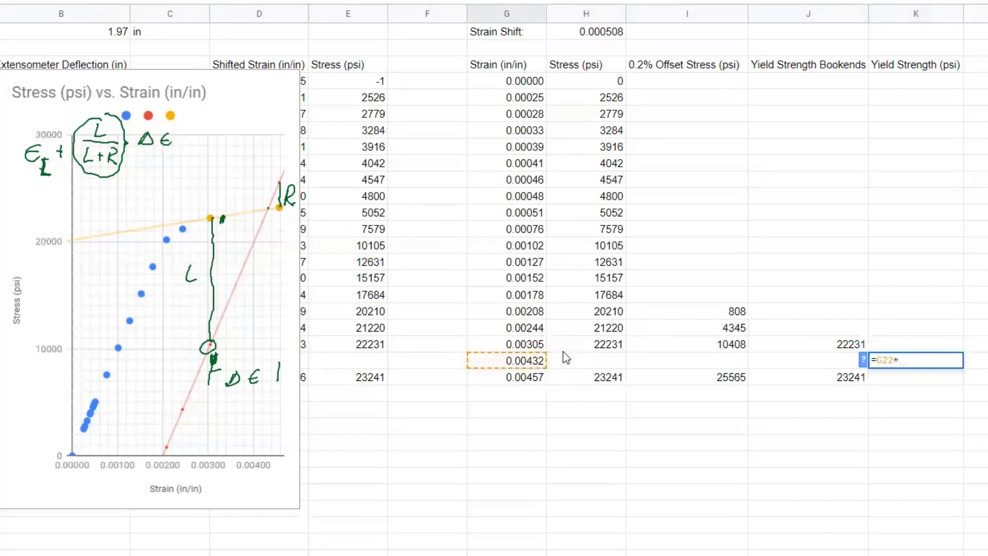
{"action": "scroll", "coordinate": [649, 126], "scroll_direction": "up", "scroll_amount": 1}
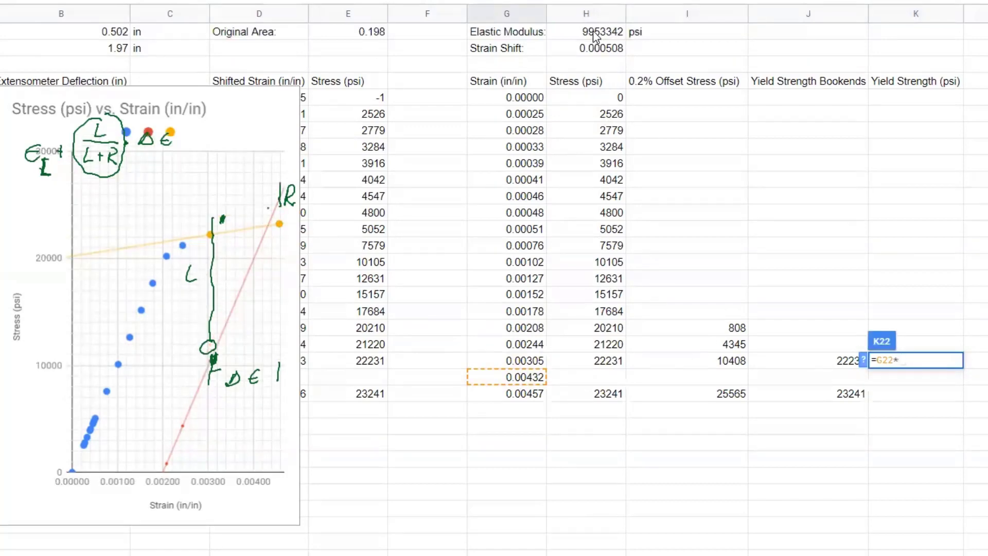
{"action": "left_click", "coordinate": [595, 36]}
{"action": "key", "text": "Return"}
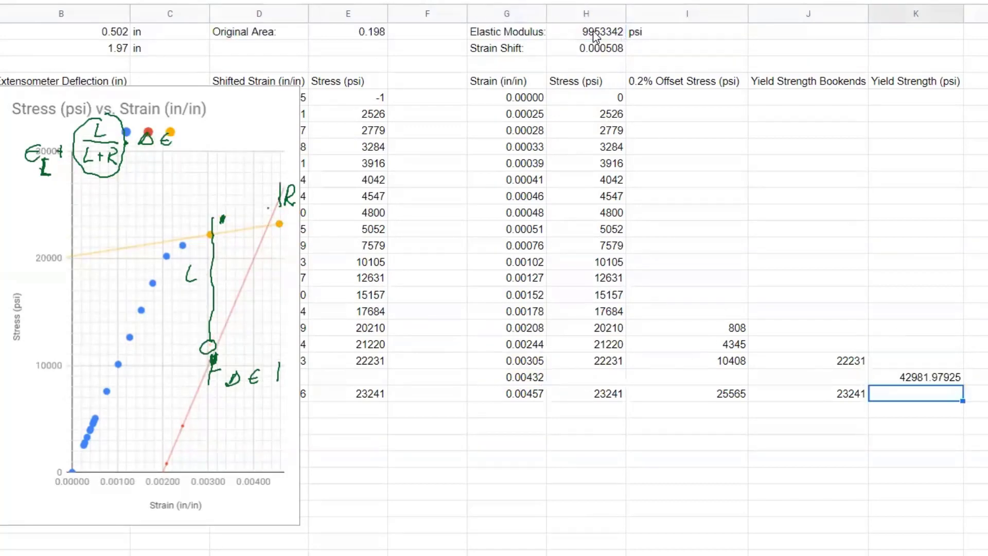
{"action": "left_click", "coordinate": [908, 377]}
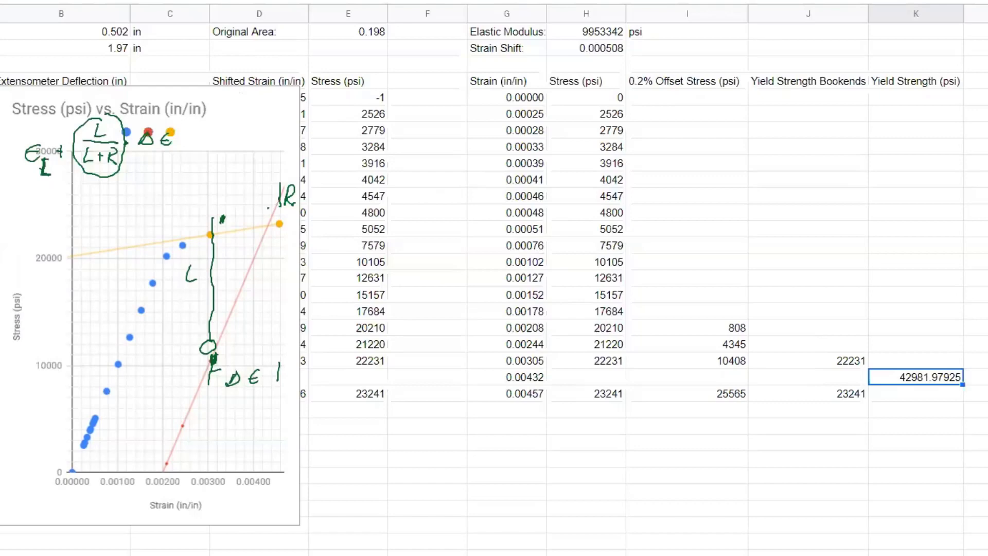
Change K22 to =Elastic_Mod*(G22-.002), displayed with two fewer decimals as 23075.
{"action": "key", "text": "Return"}
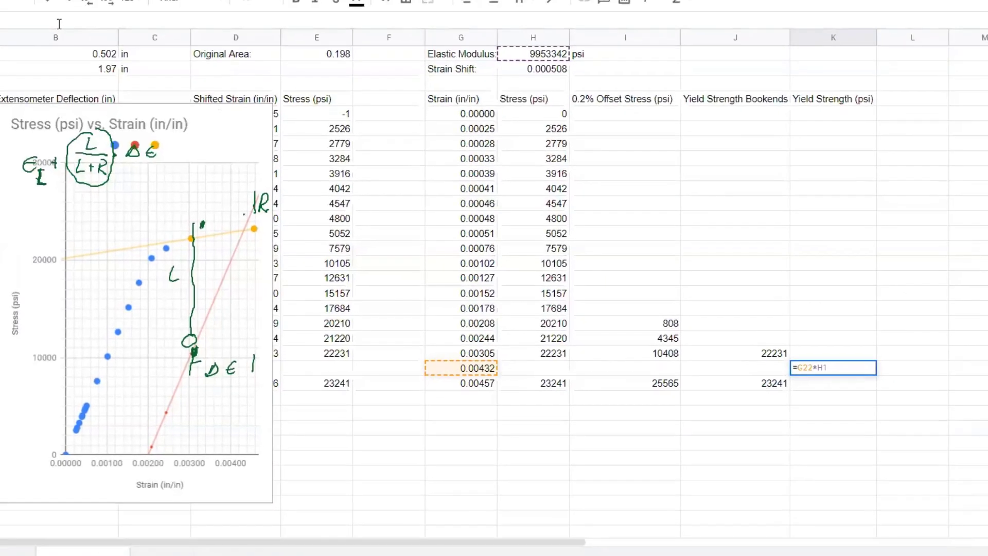
{"action": "key", "text": "BackSpace"}
{"action": "key", "text": "BackSpace"}
{"action": "key", "text": "BackSpace"}
{"action": "key", "text": "BackSpace"}
{"action": "key", "text": "BackSpace"}
{"action": "key", "text": "BackSpace"}
{"action": "type", "text": "Elast"}
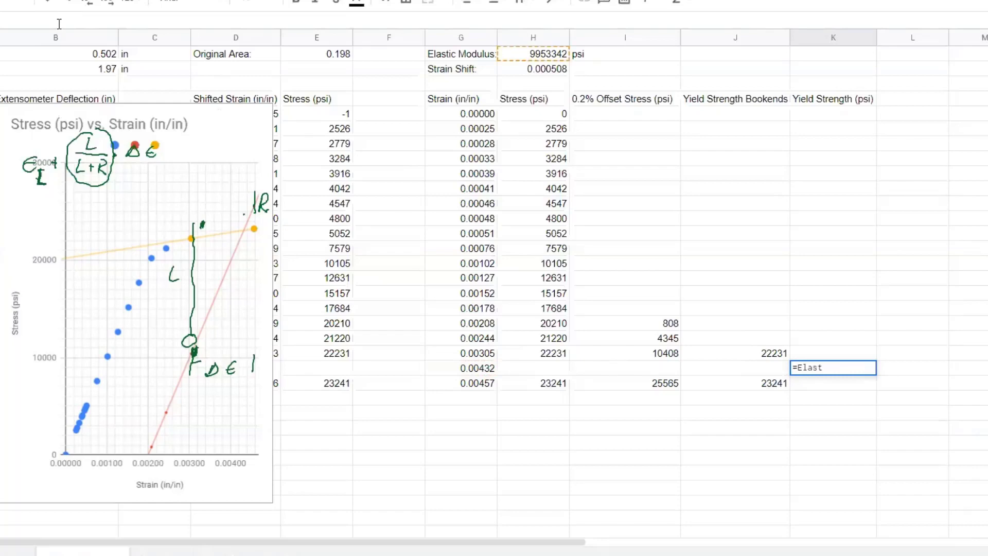
{"action": "type", "text": "ic_Mod*("}
{"action": "left_click", "coordinate": [485, 369]}
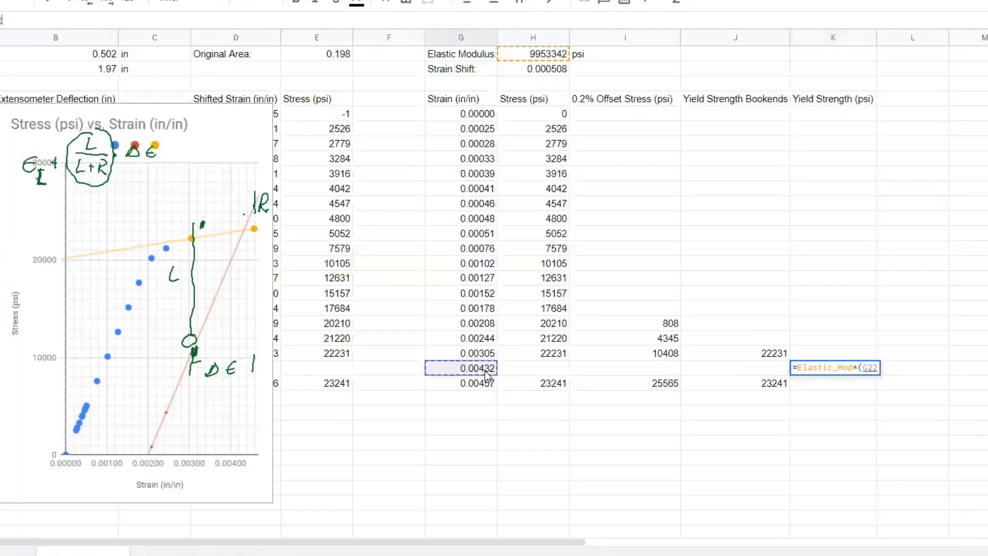
{"action": "type", "text": "-.002"}
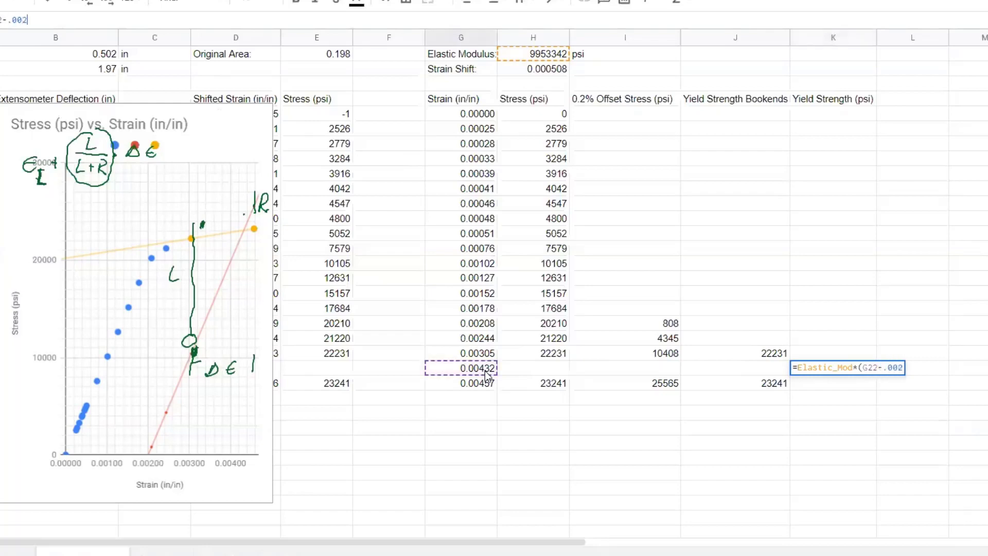
{"action": "type", "text": ")"}
{"action": "key", "text": "Return"}
{"action": "key", "text": "Up"}
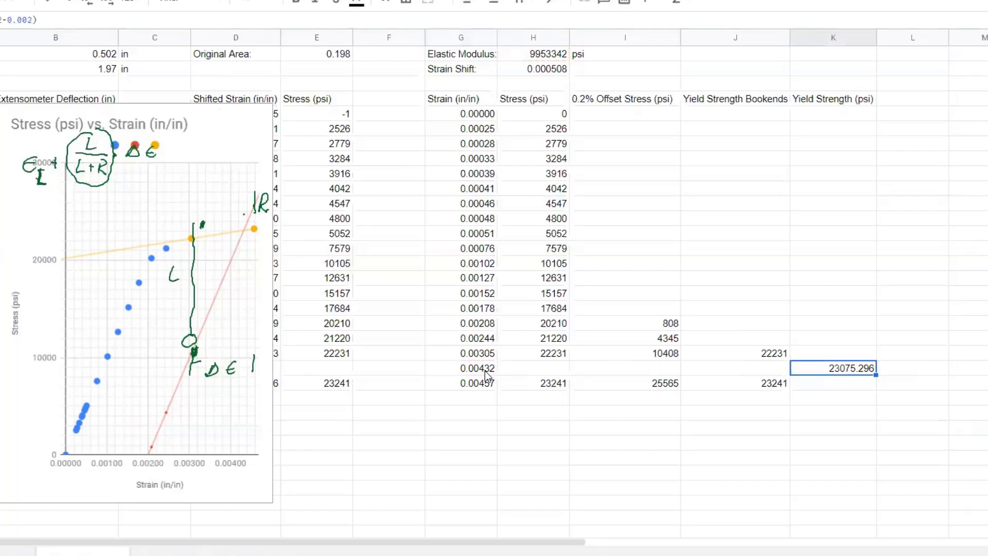
{"action": "left_click", "coordinate": [81, 4]}
{"action": "left_click", "coordinate": [81, 4]}
{"action": "left_click", "coordinate": [81, 4]}
{"action": "key", "text": "Escape"}
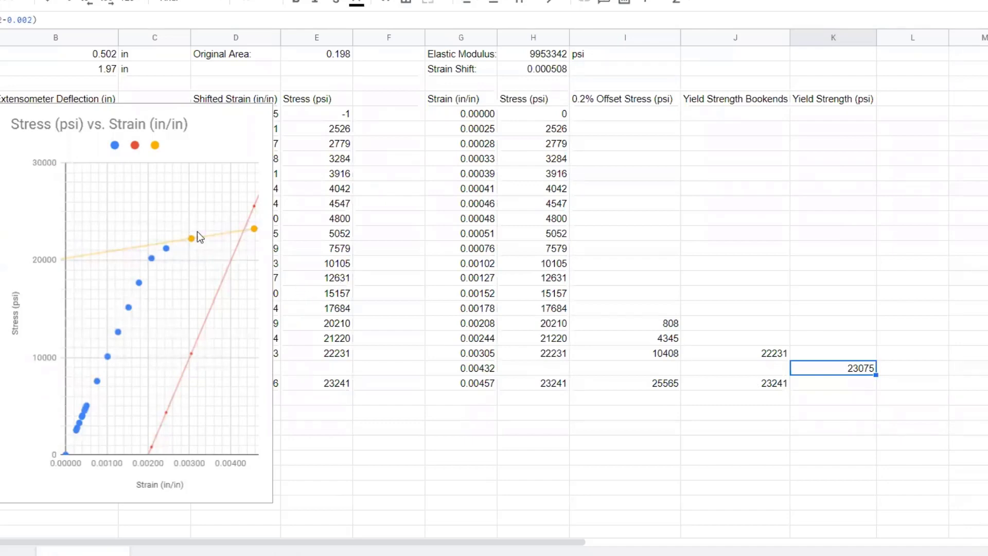
Enter =K22 in K2 to repeat the yield strength.
{"action": "left_click", "coordinate": [832, 113]}
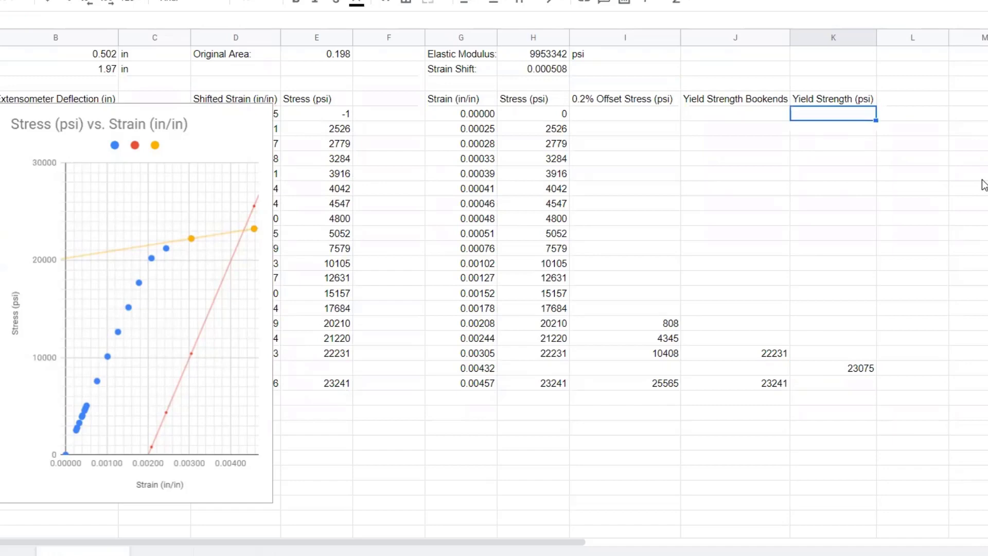
{"action": "type", "text": "="}
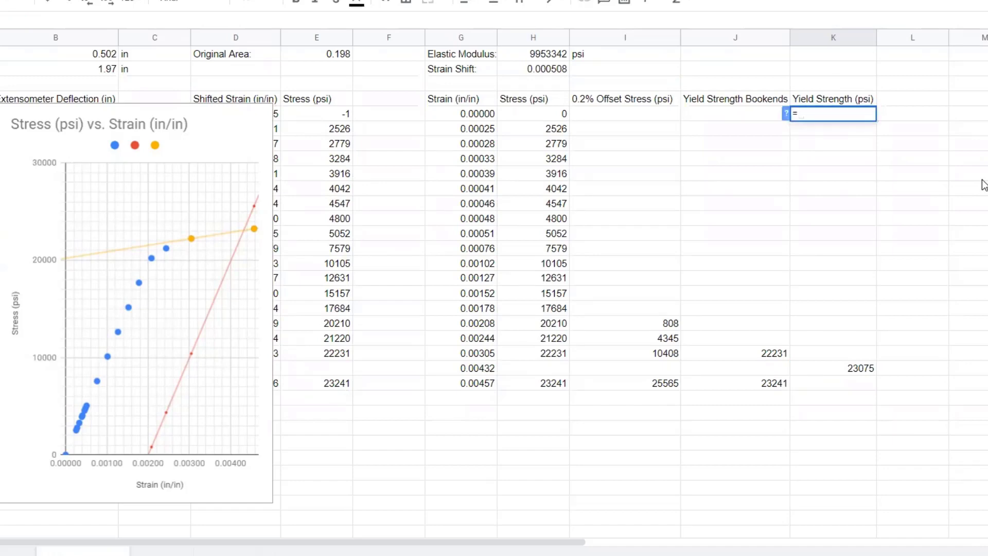
{"action": "left_click", "coordinate": [840, 369]}
{"action": "key", "text": "Return"}
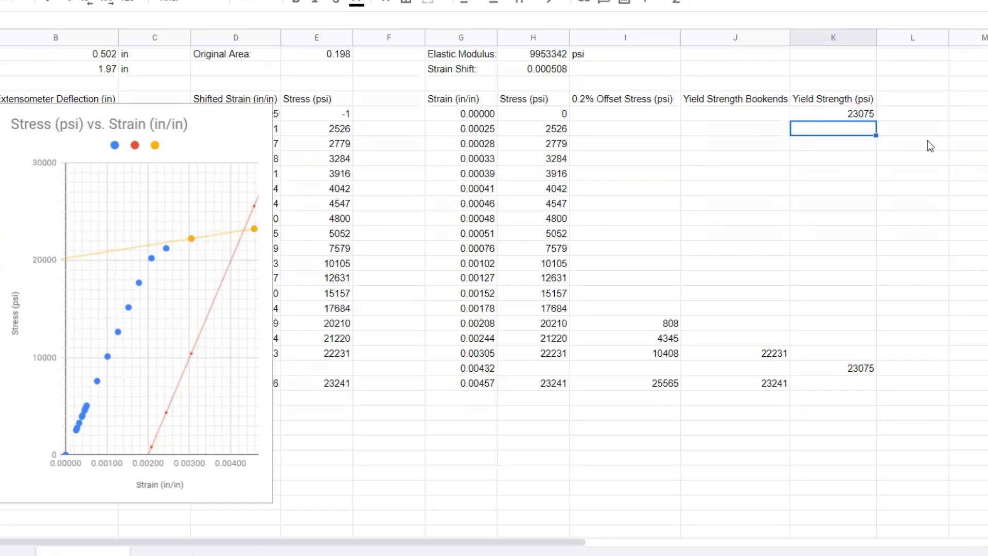
Add K5:K22 to the chart's data range as a new series.
{"action": "right_click", "coordinate": [206, 145]}
{"action": "left_click", "coordinate": [273, 362]}
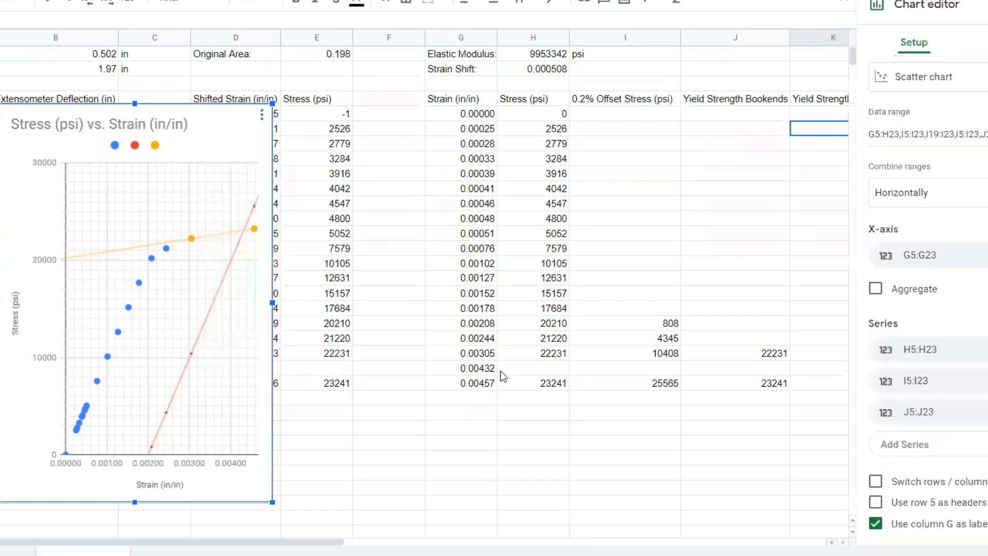
{"action": "left_click", "coordinate": [925, 452]}
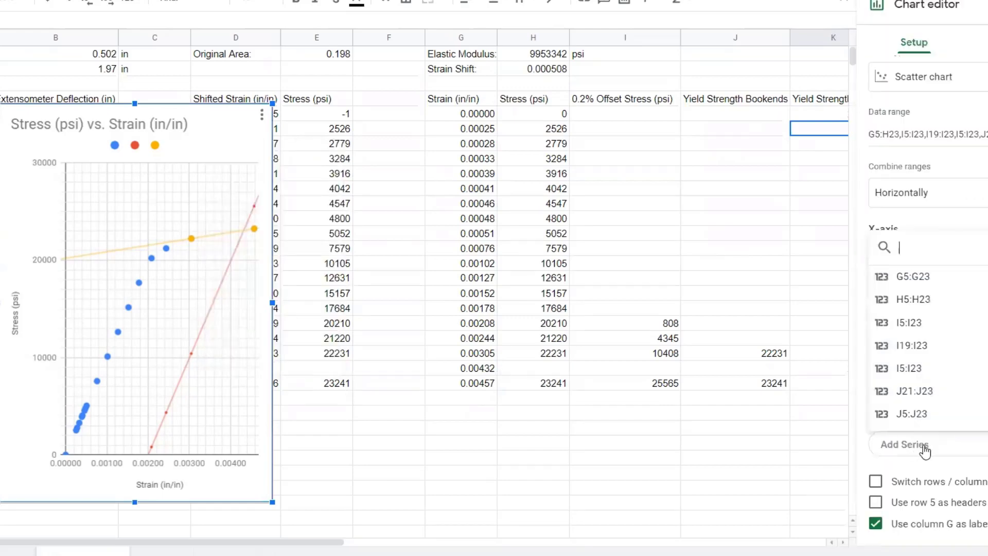
{"action": "left_click", "coordinate": [857, 246]}
{"action": "left_click_drag", "start_coordinate": [824, 146], "coordinate": [826, 371]}
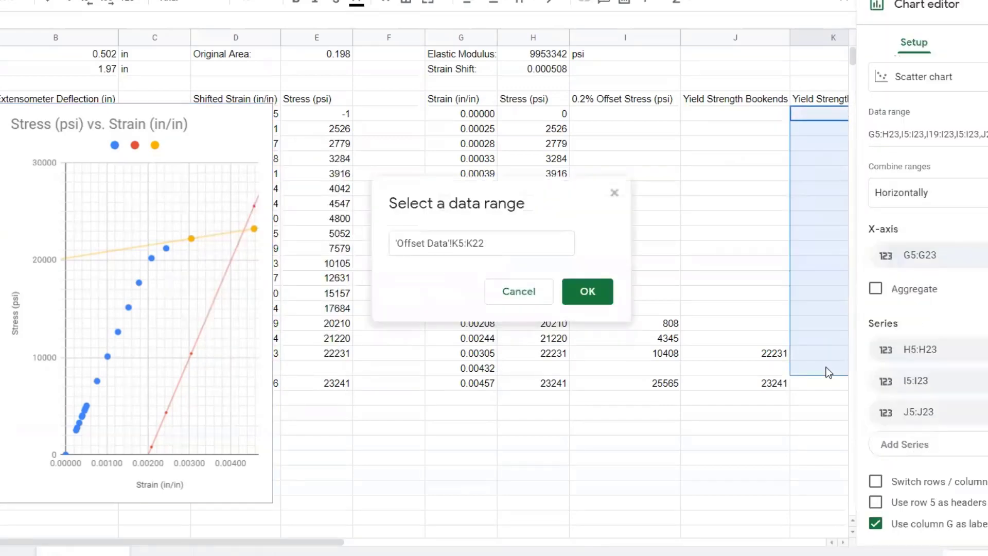
{"action": "left_click", "coordinate": [591, 292]}
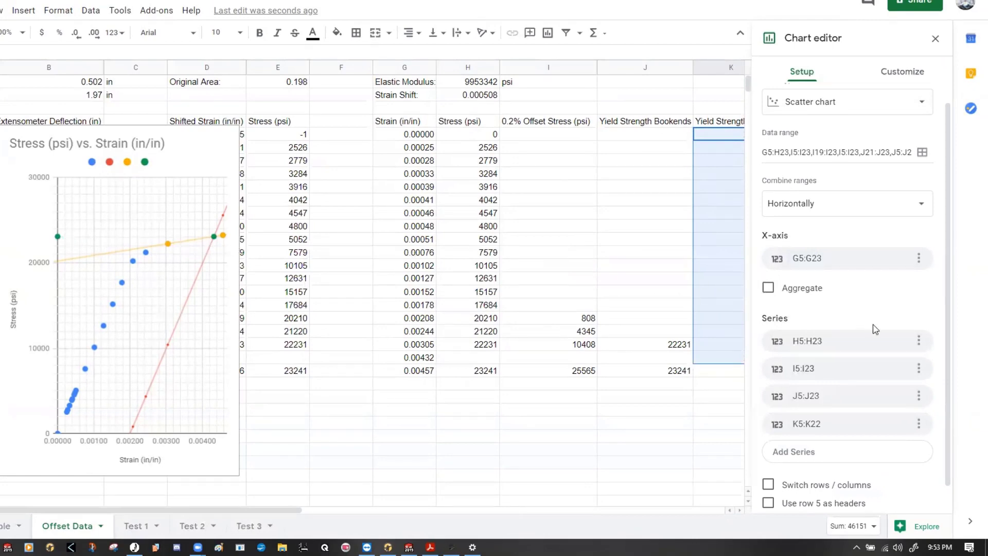
{"action": "left_click", "coordinate": [902, 72]}
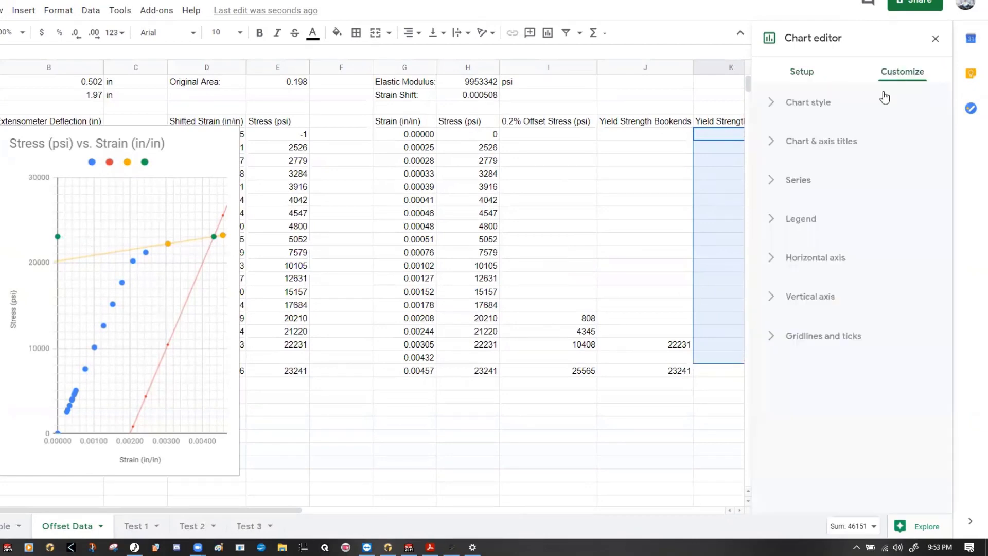
Give Data series 4 a trendline and a 2px point size.
{"action": "left_click", "coordinate": [798, 182]}
{"action": "left_click", "coordinate": [861, 225]}
{"action": "left_click", "coordinate": [823, 295]}
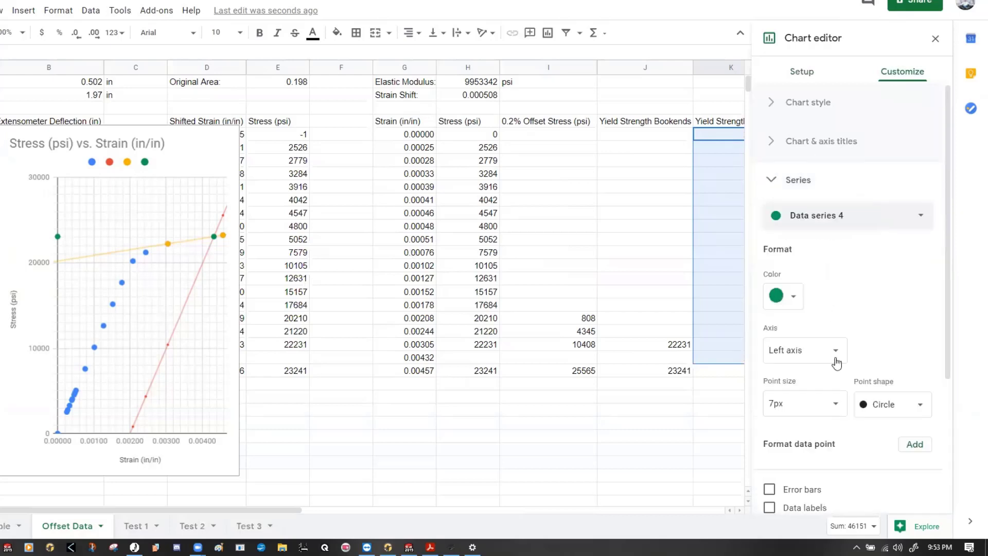
{"action": "scroll", "coordinate": [873, 444], "scroll_direction": "down", "scroll_amount": 1}
{"action": "left_click", "coordinate": [782, 469]}
{"action": "scroll", "coordinate": [782, 466], "scroll_direction": "down", "scroll_amount": 2}
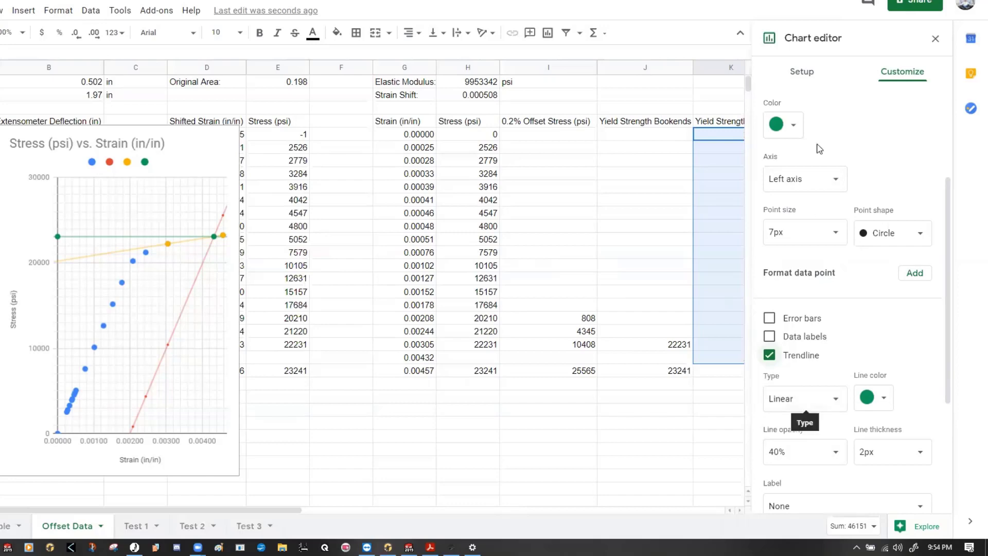
{"action": "left_click", "coordinate": [815, 250]}
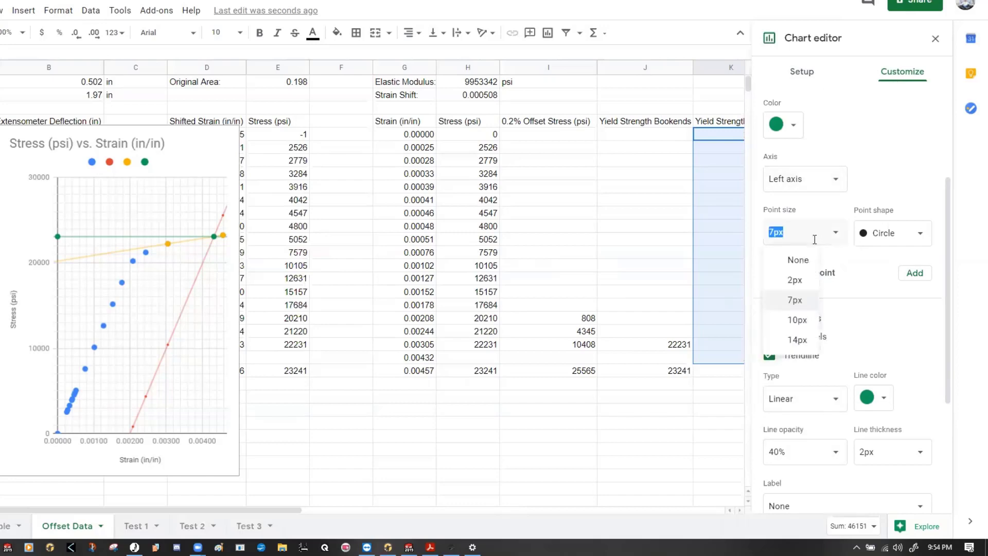
{"action": "left_click", "coordinate": [798, 281]}
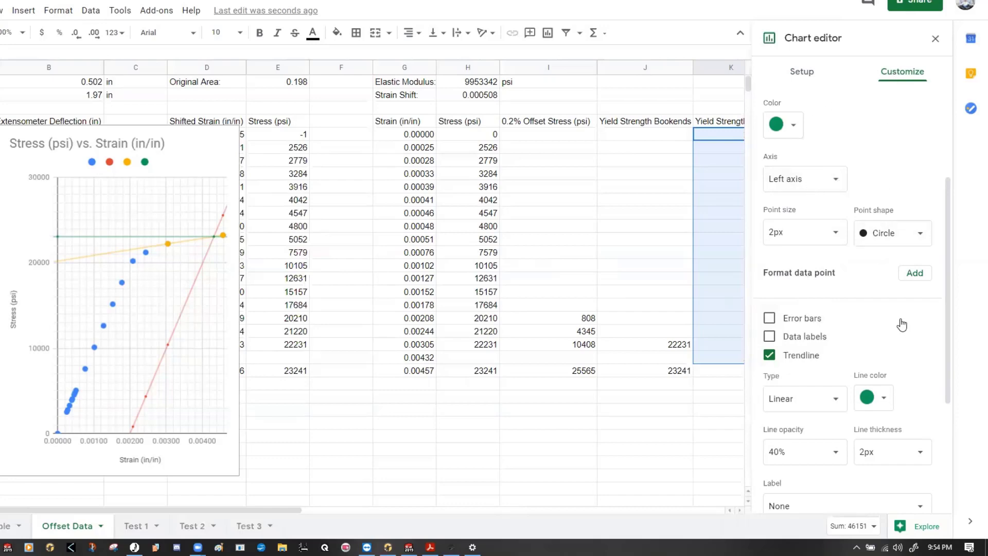
Set Data series 3's point size to 2px.
{"action": "scroll", "coordinate": [899, 325], "scroll_direction": "up", "scroll_amount": 3}
{"action": "left_click", "coordinate": [838, 217]}
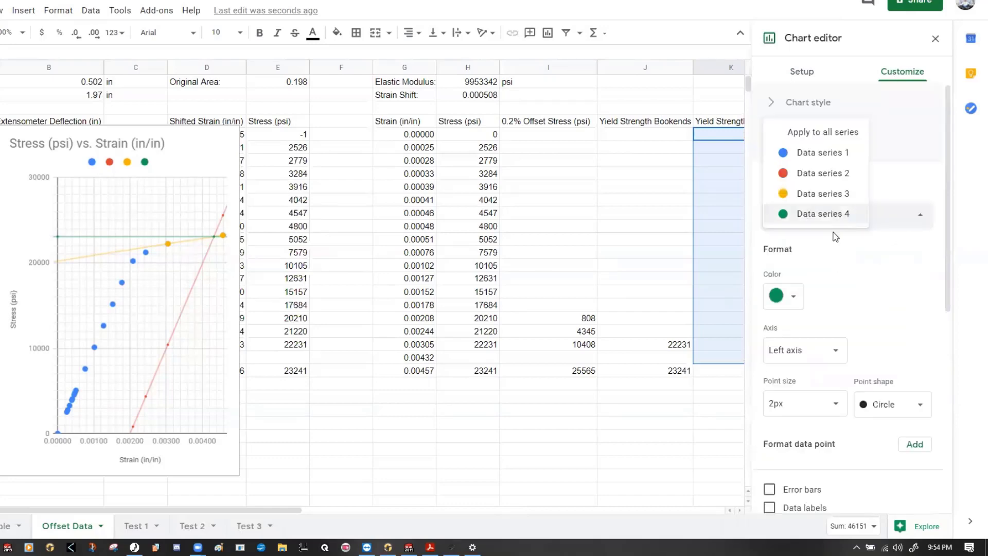
{"action": "left_click", "coordinate": [811, 194]}
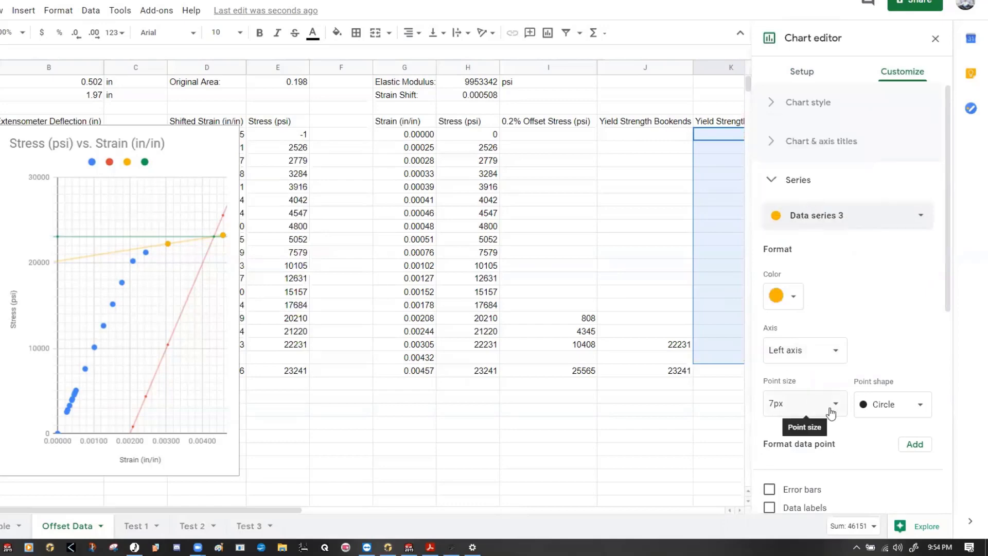
{"action": "left_click", "coordinate": [813, 407]}
{"action": "left_click", "coordinate": [801, 453]}
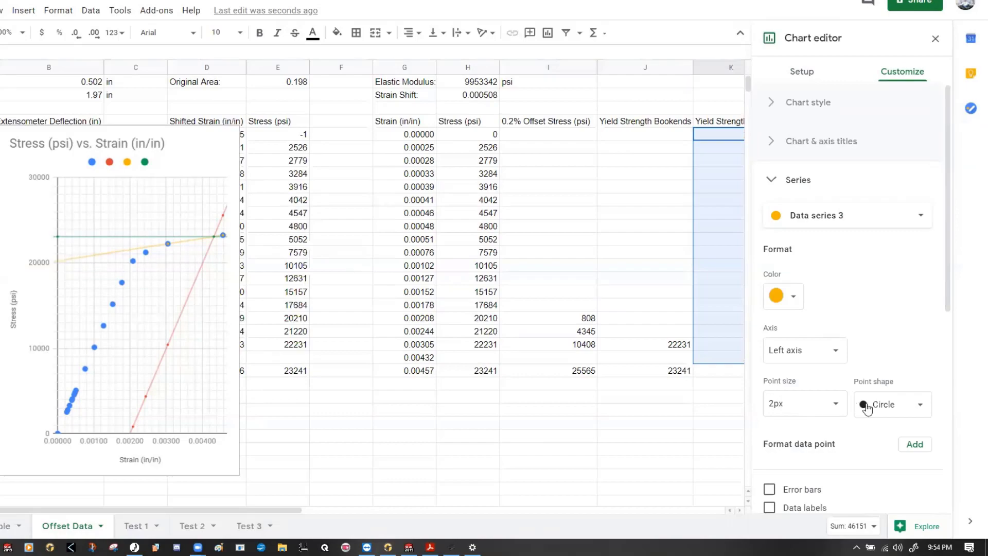
{"action": "scroll", "coordinate": [868, 330], "scroll_direction": "down", "scroll_amount": 2}
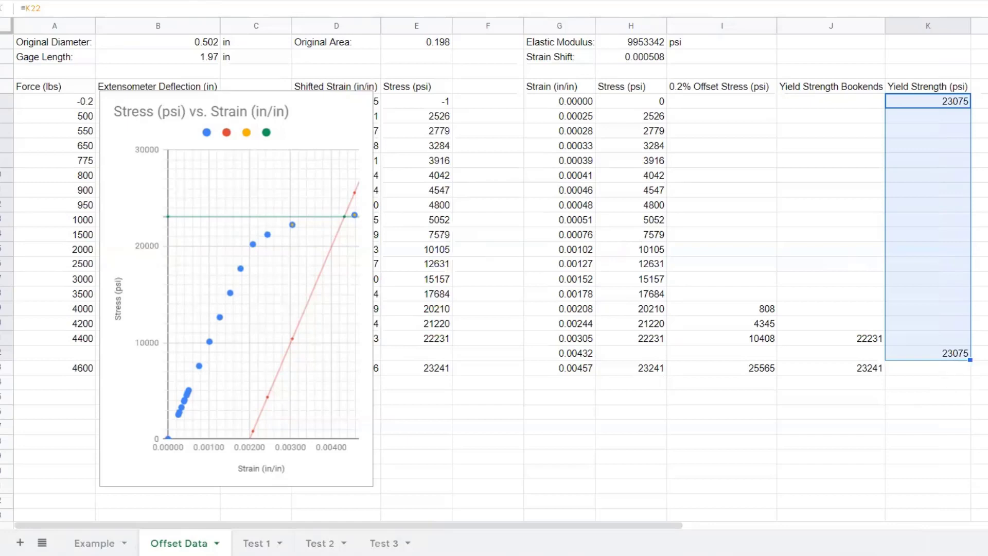
Widen the stress–strain chart to stretch across columns B through H.
{"action": "left_click", "coordinate": [978, 279]}
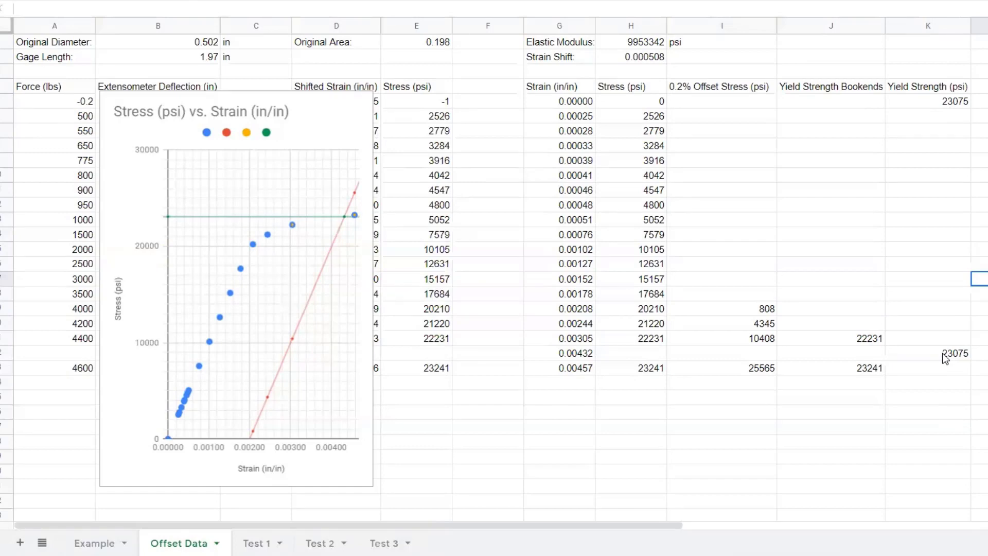
{"action": "left_click", "coordinate": [337, 111]}
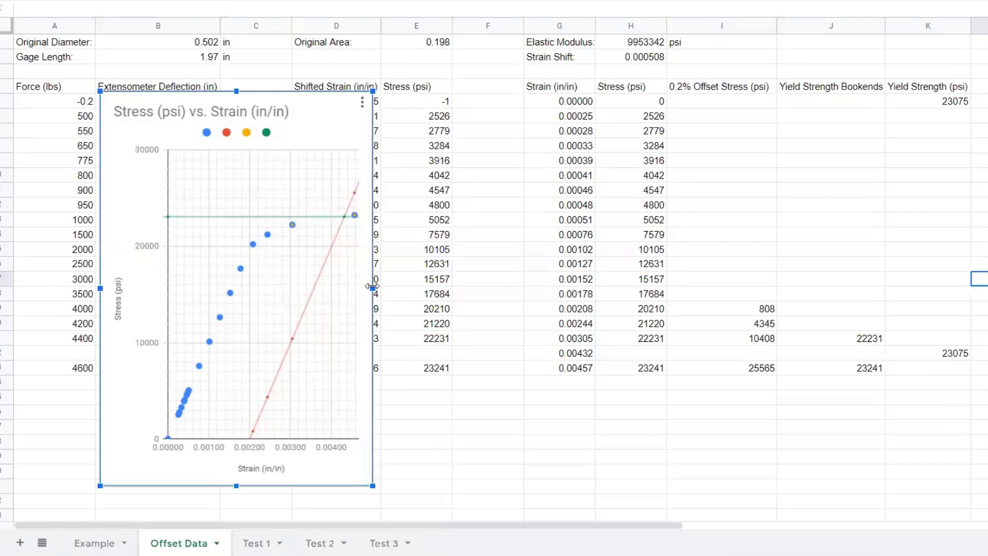
{"action": "left_click_drag", "start_coordinate": [373, 289], "coordinate": [590, 305]}
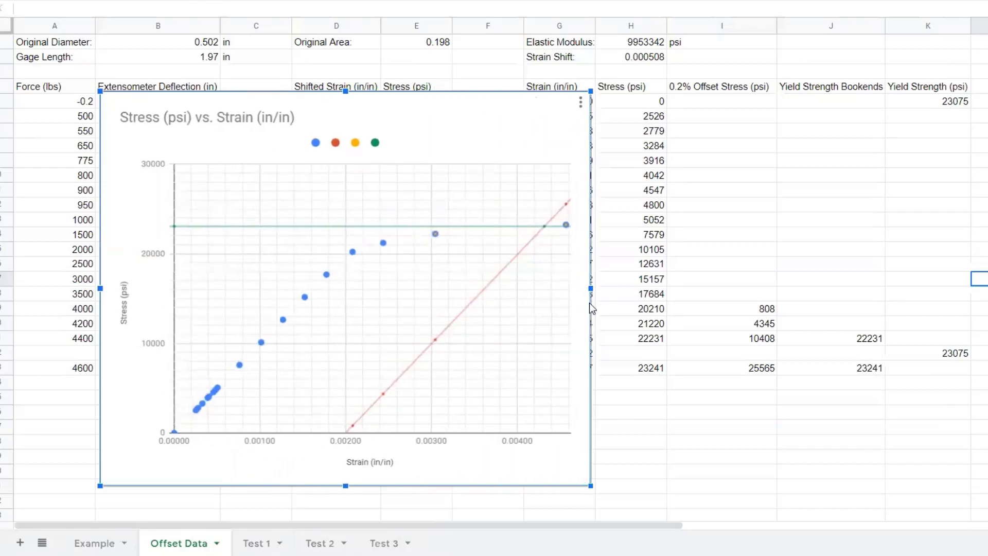